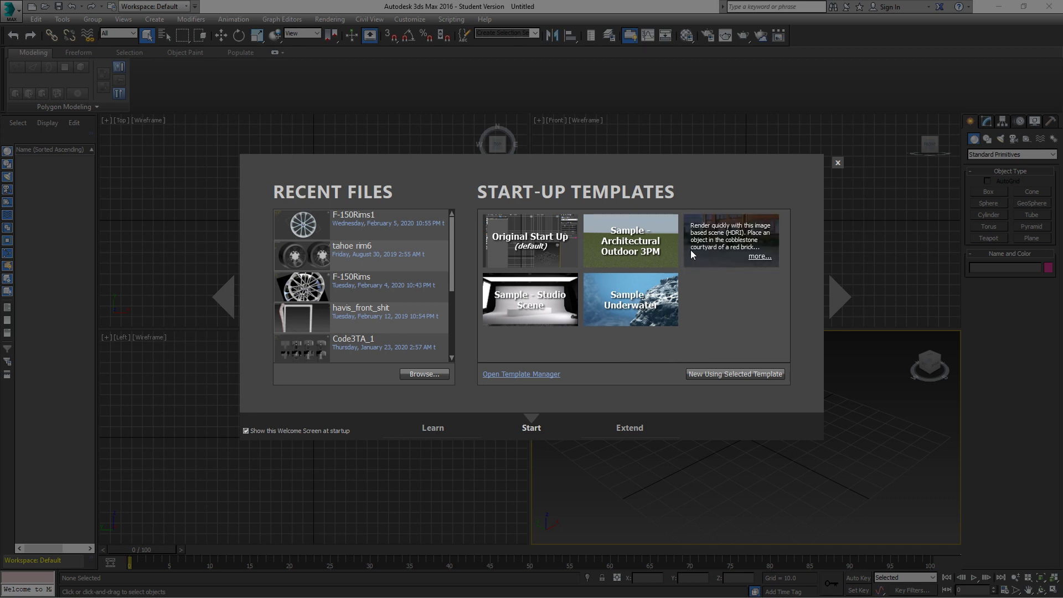
Start a new scene from the Original Start Up (default) template.
{"action": "mouse_move", "coordinate": [526, 242]}
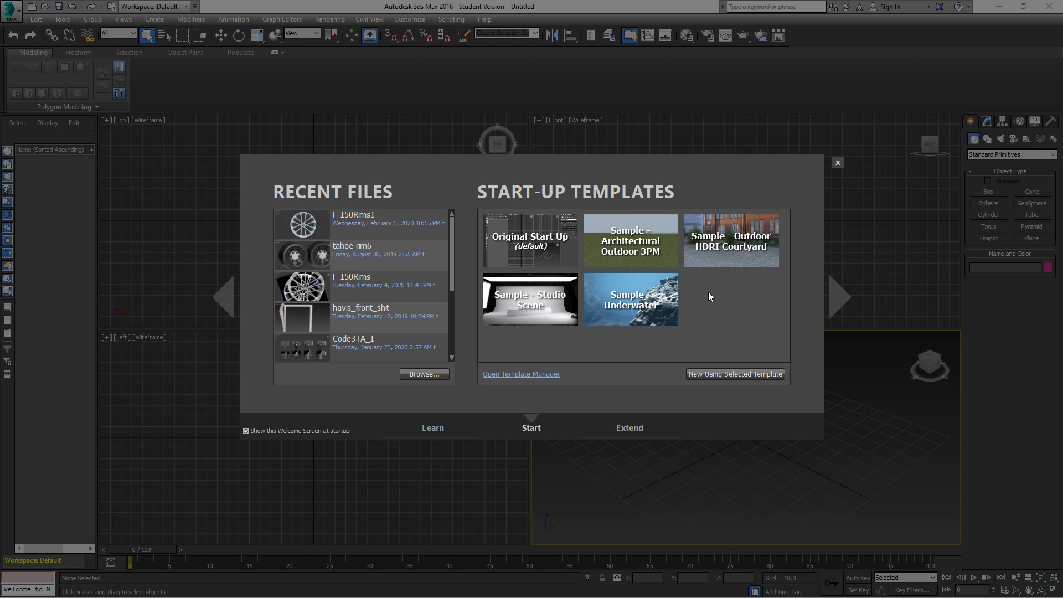
{"action": "mouse_move", "coordinate": [607, 303]}
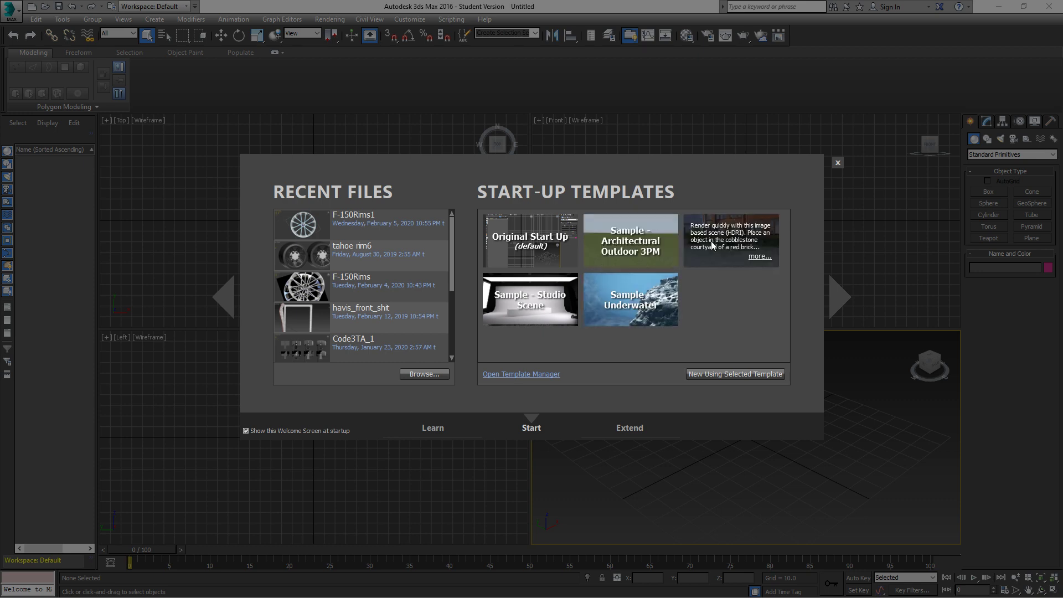
{"action": "mouse_move", "coordinate": [701, 242]}
{"action": "mouse_move", "coordinate": [563, 259]}
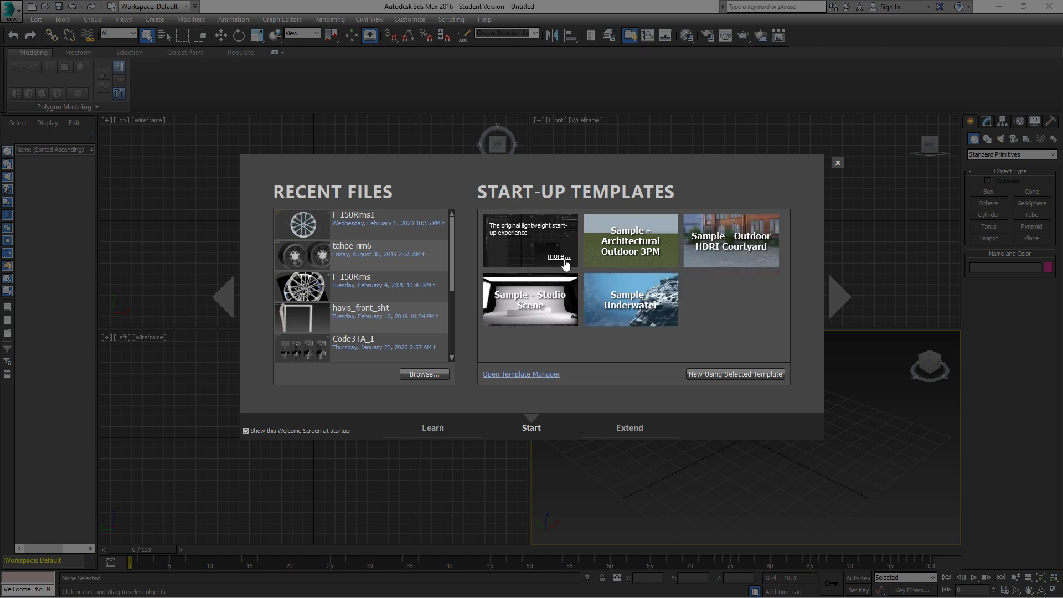
{"action": "double_click", "coordinate": [537, 240]}
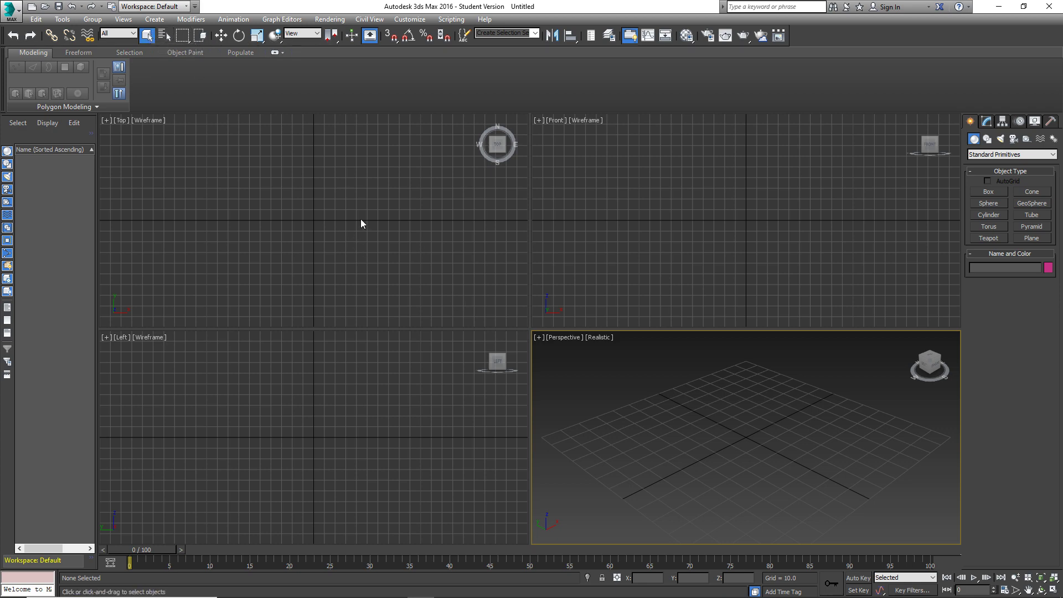
{"action": "left_click_drag", "start_coordinate": [361, 195], "coordinate": [238, 250]}
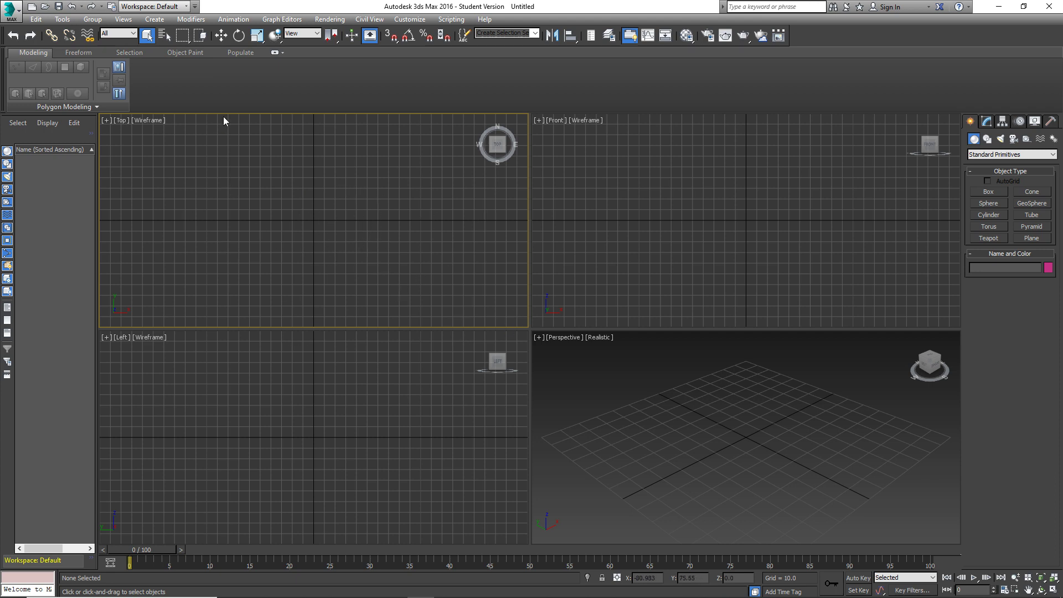
{"action": "left_click", "coordinate": [220, 36]}
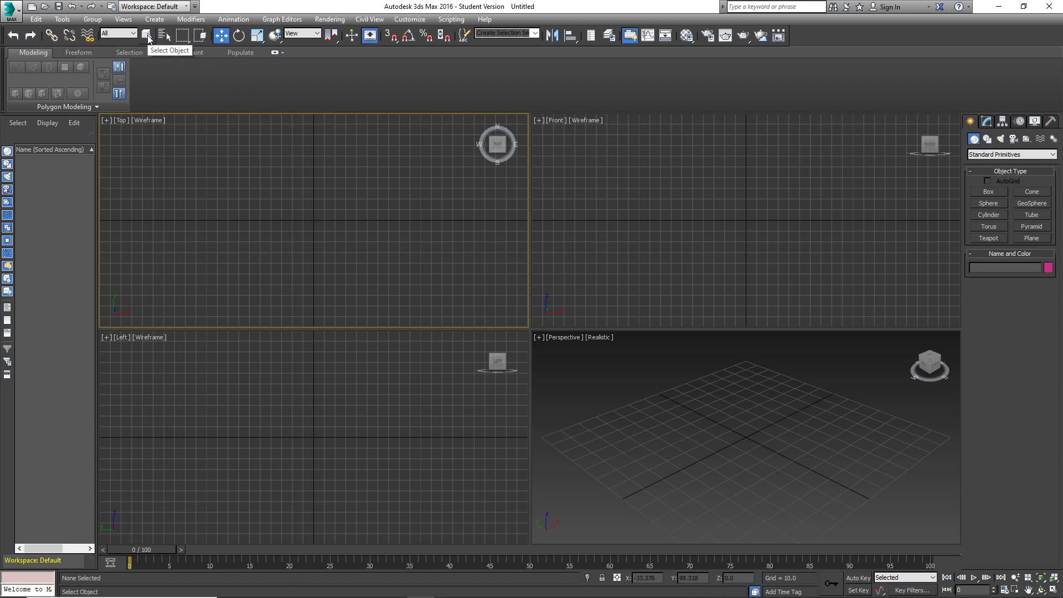
{"action": "left_click", "coordinate": [148, 37]}
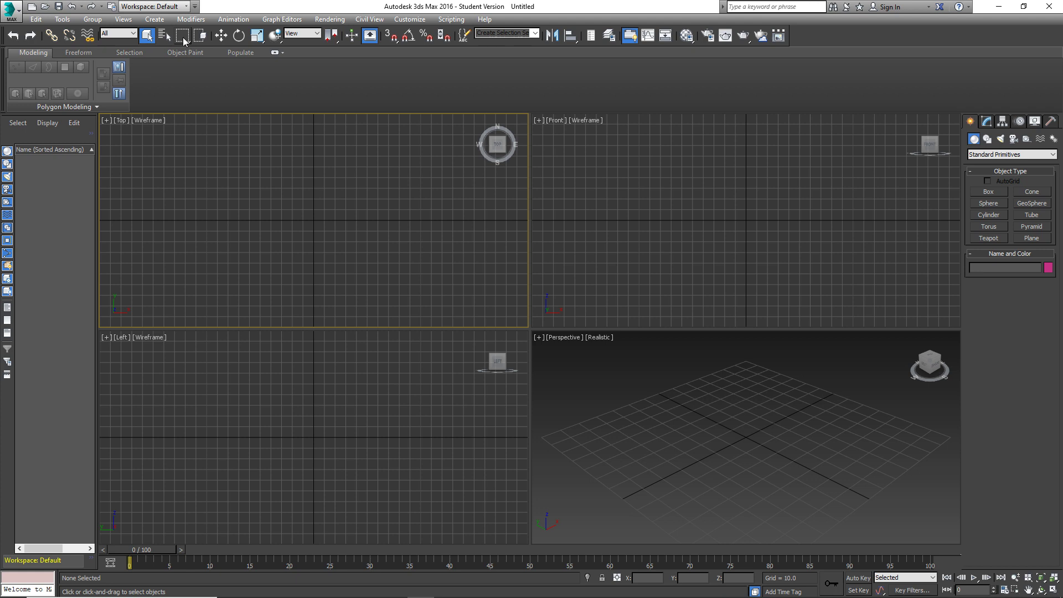
{"action": "left_click_drag", "start_coordinate": [388, 159], "coordinate": [287, 242]}
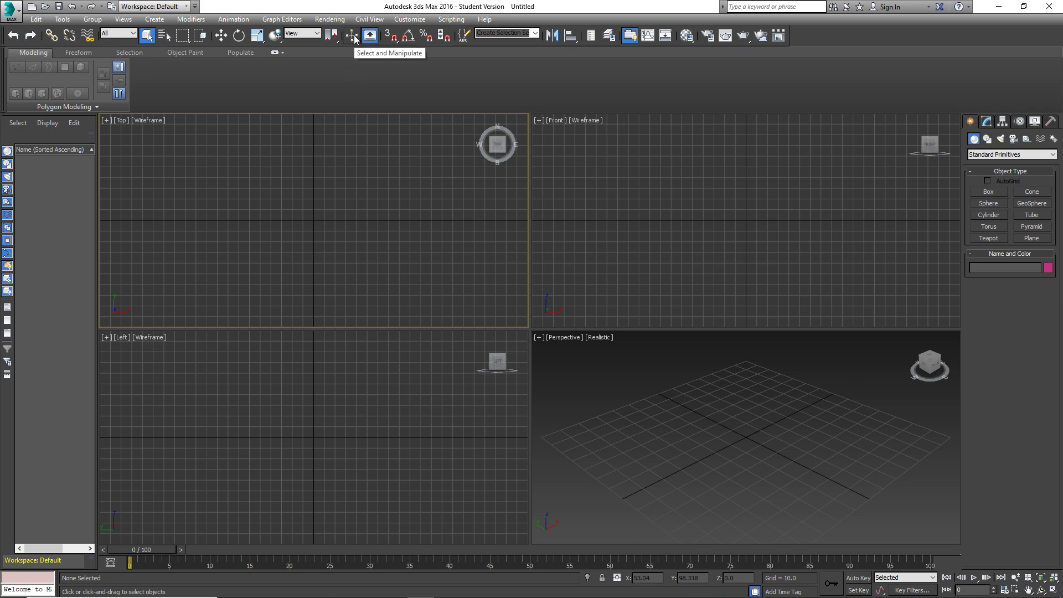
With 3D snaps enabled, create a 10 × 10 × 10 box in the Top viewport, starting at grid point X 0, Y 30.
{"action": "left_click", "coordinate": [390, 35]}
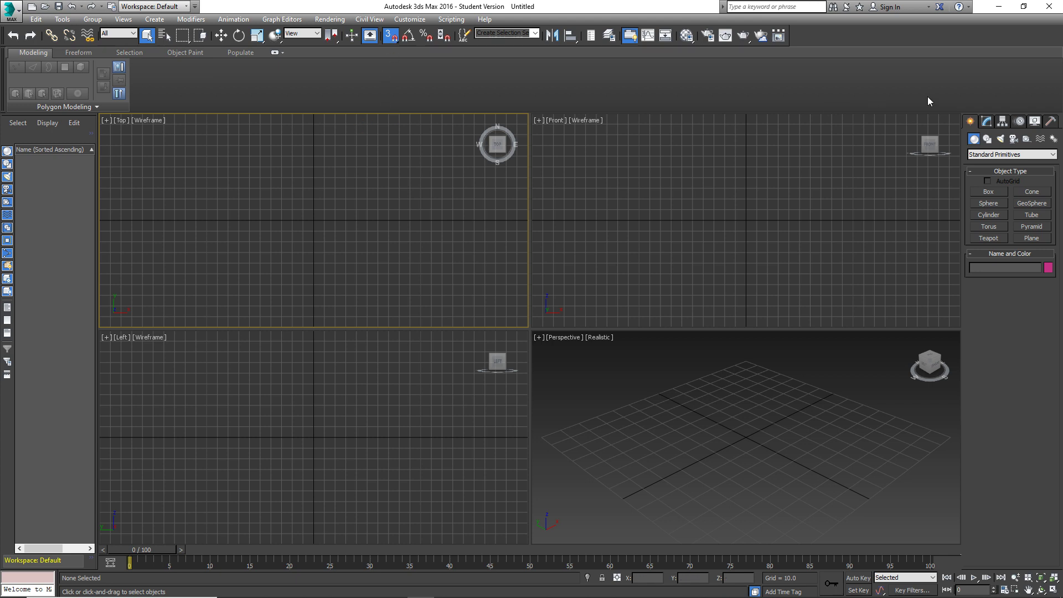
{"action": "left_click", "coordinate": [1002, 193]}
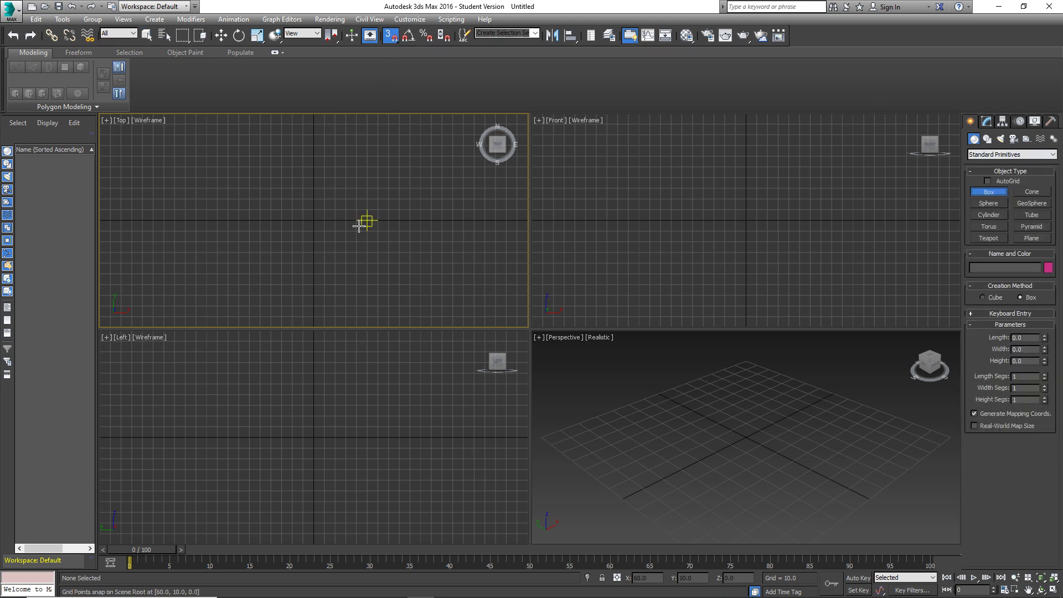
{"action": "scroll", "coordinate": [332, 205], "scroll_direction": "up", "scroll_amount": 2}
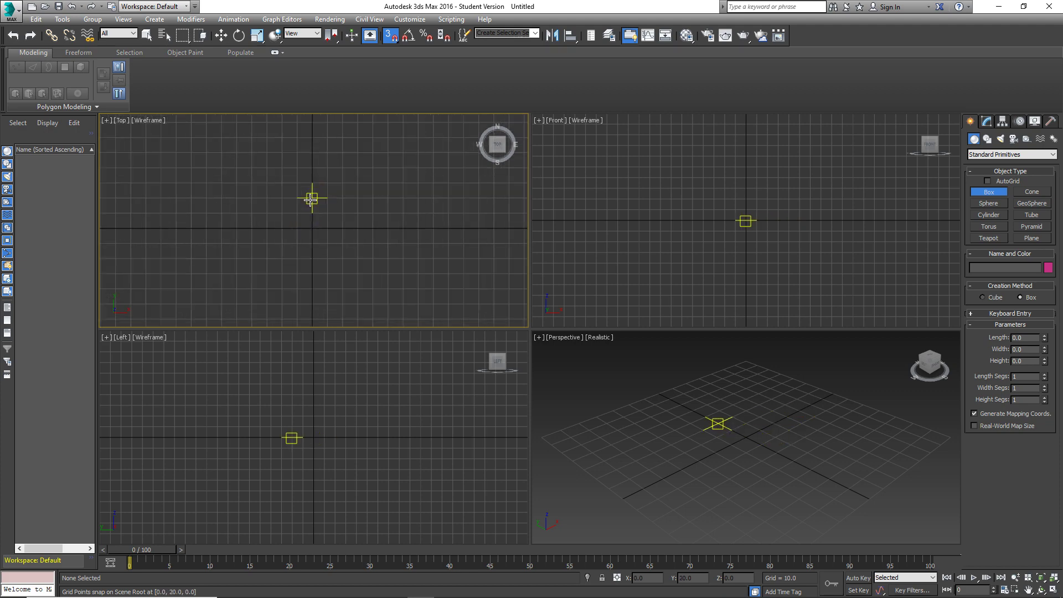
{"action": "scroll", "coordinate": [311, 197], "scroll_direction": "up", "scroll_amount": 5}
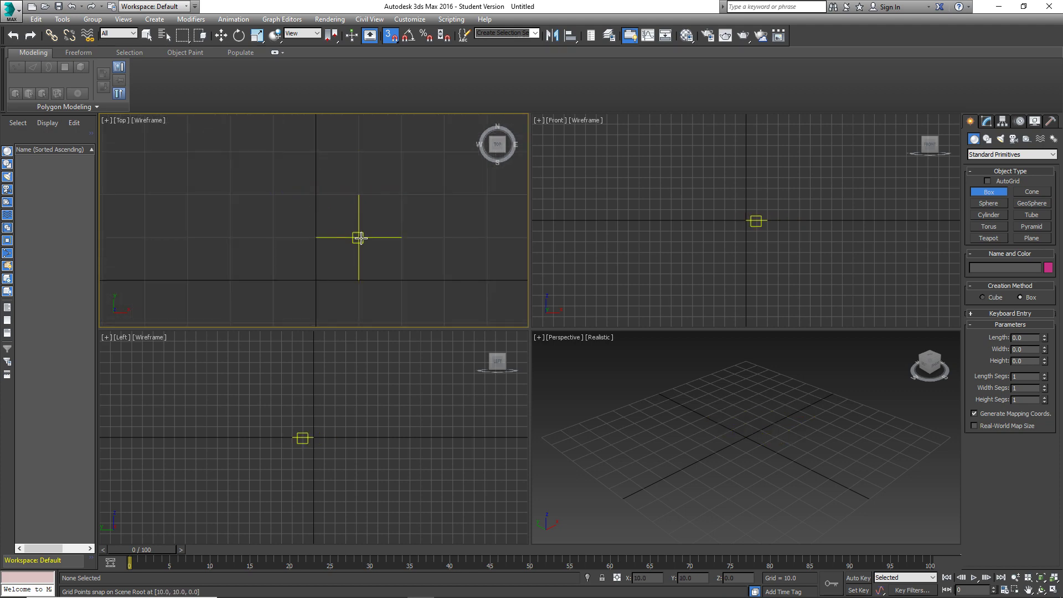
{"action": "scroll", "coordinate": [354, 191], "scroll_direction": "down", "scroll_amount": 5}
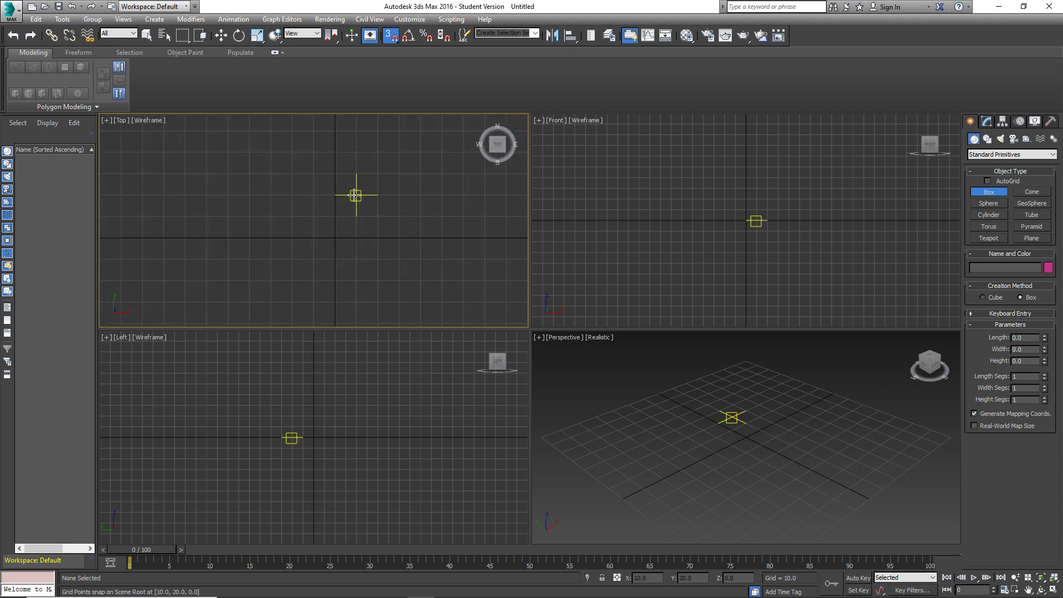
{"action": "scroll", "coordinate": [329, 165], "scroll_direction": "down", "scroll_amount": 4}
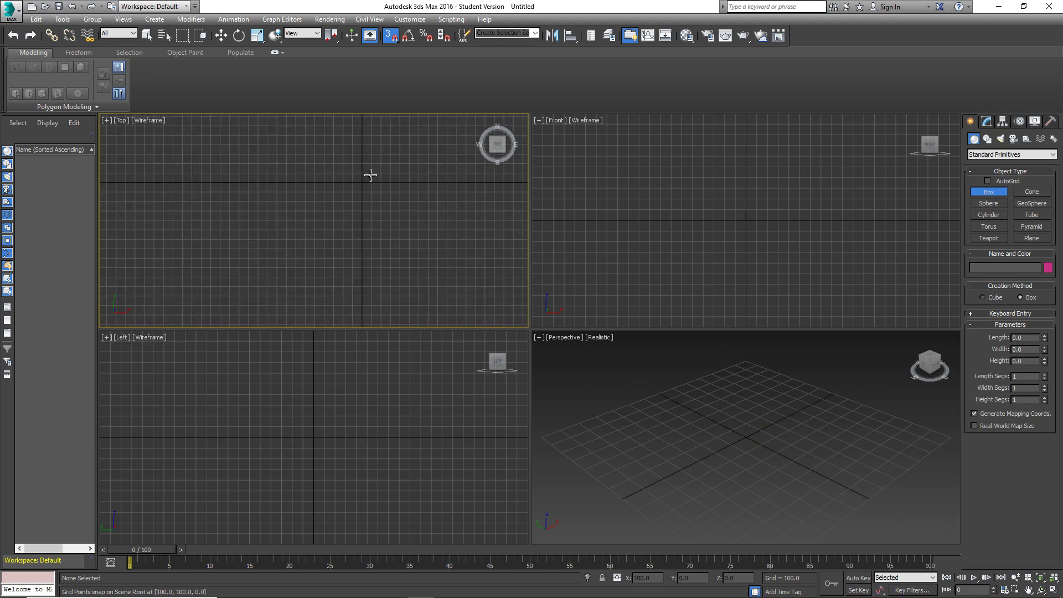
{"action": "scroll", "coordinate": [372, 176], "scroll_direction": "up", "scroll_amount": 8}
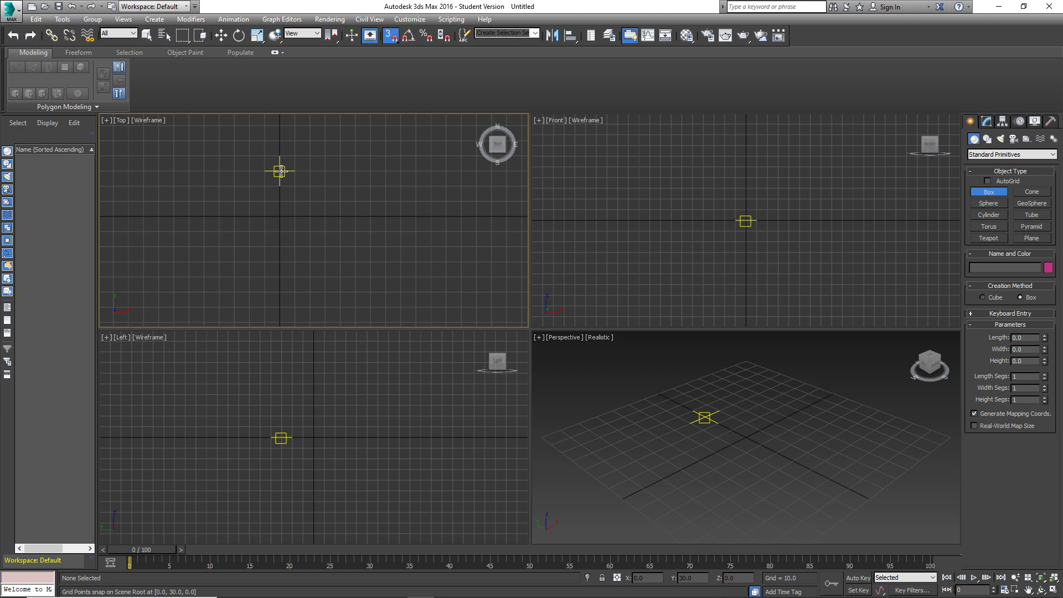
{"action": "scroll", "coordinate": [280, 171], "scroll_direction": "up", "scroll_amount": 3}
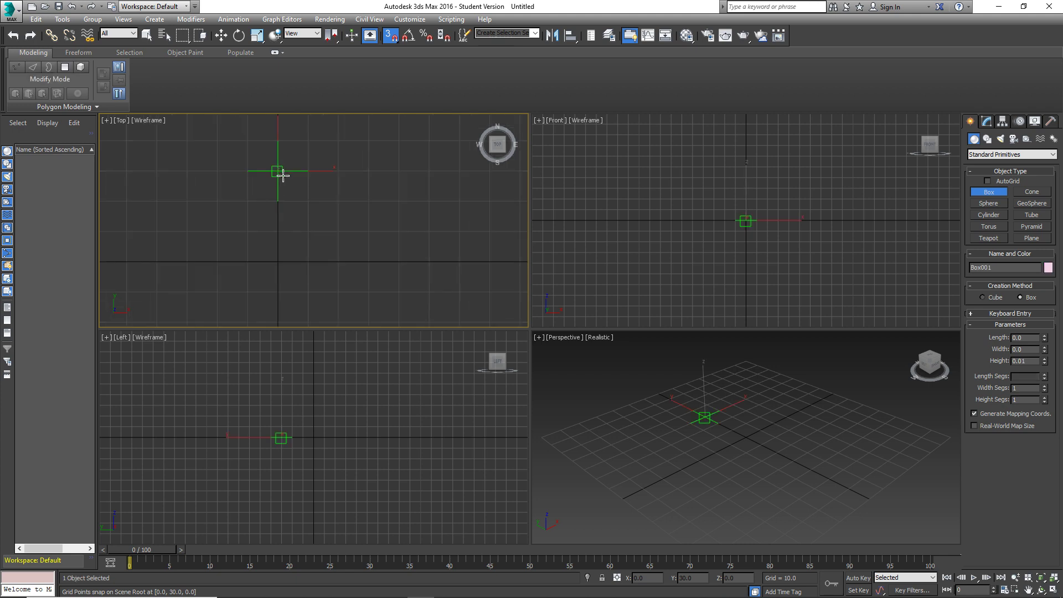
{"action": "left_click_drag", "start_coordinate": [278, 171], "coordinate": [308, 200]}
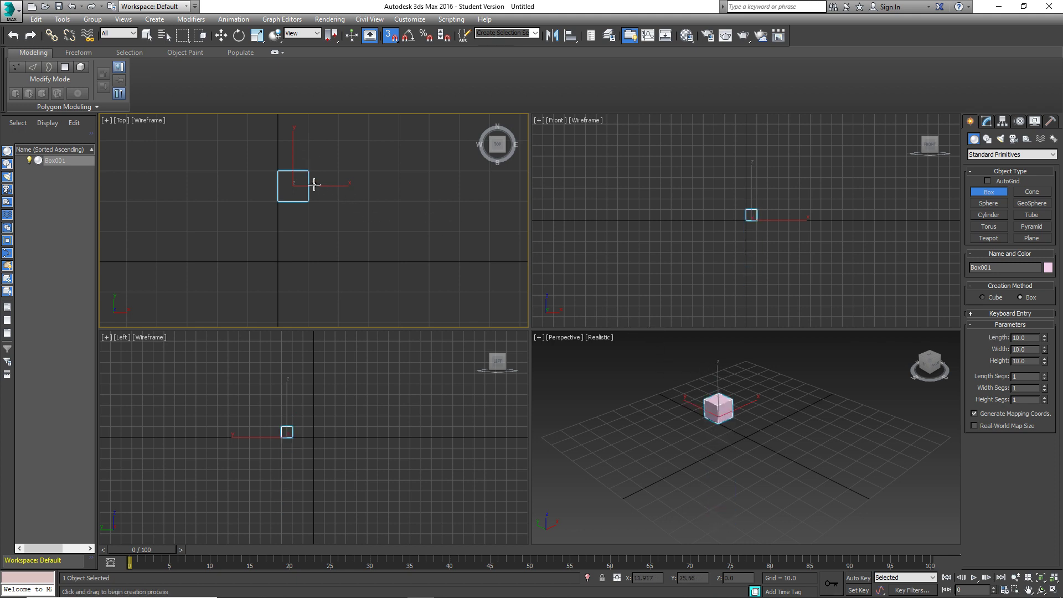
{"action": "left_click", "coordinate": [311, 154]}
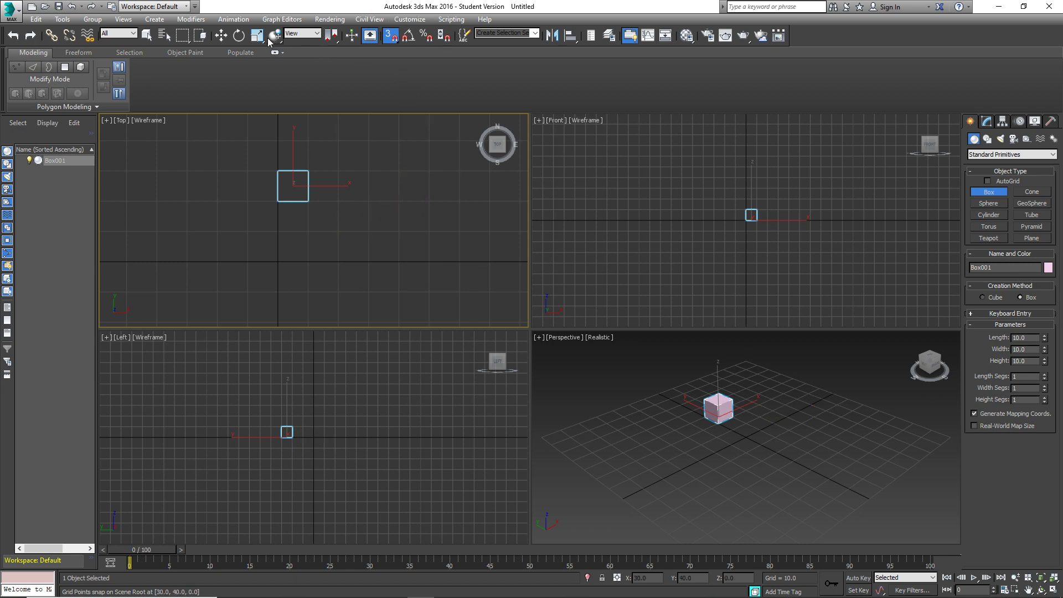
Try to move the box slightly off the grid in the Top viewport, and undo the move.
{"action": "left_click", "coordinate": [221, 35]}
{"action": "scroll", "coordinate": [306, 168], "scroll_direction": "up", "scroll_amount": 2}
{"action": "scroll", "coordinate": [306, 169], "scroll_direction": "up", "scroll_amount": 1}
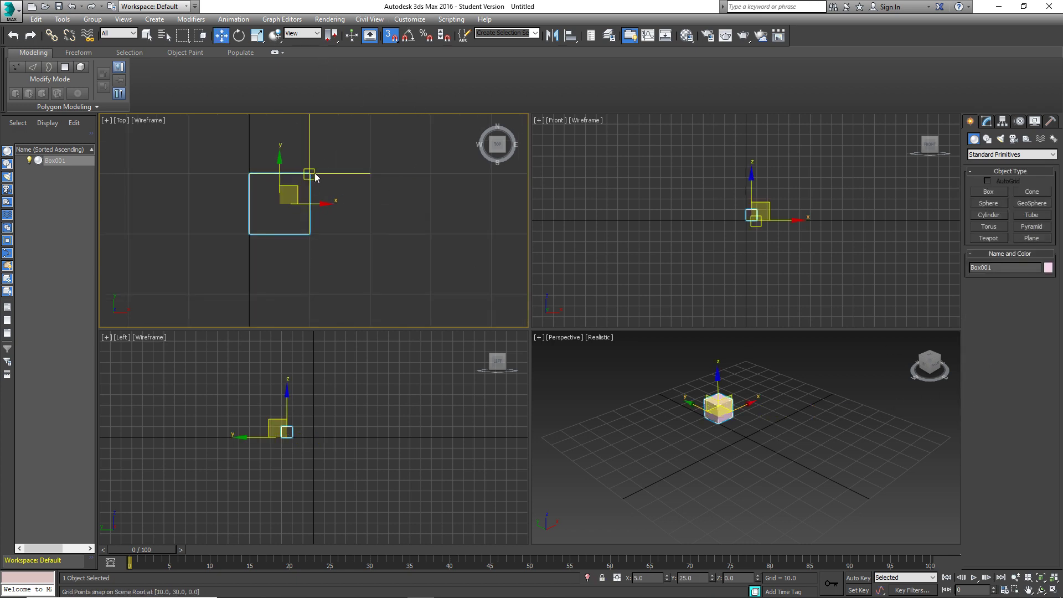
{"action": "left_click_drag", "start_coordinate": [319, 205], "coordinate": [288, 193]}
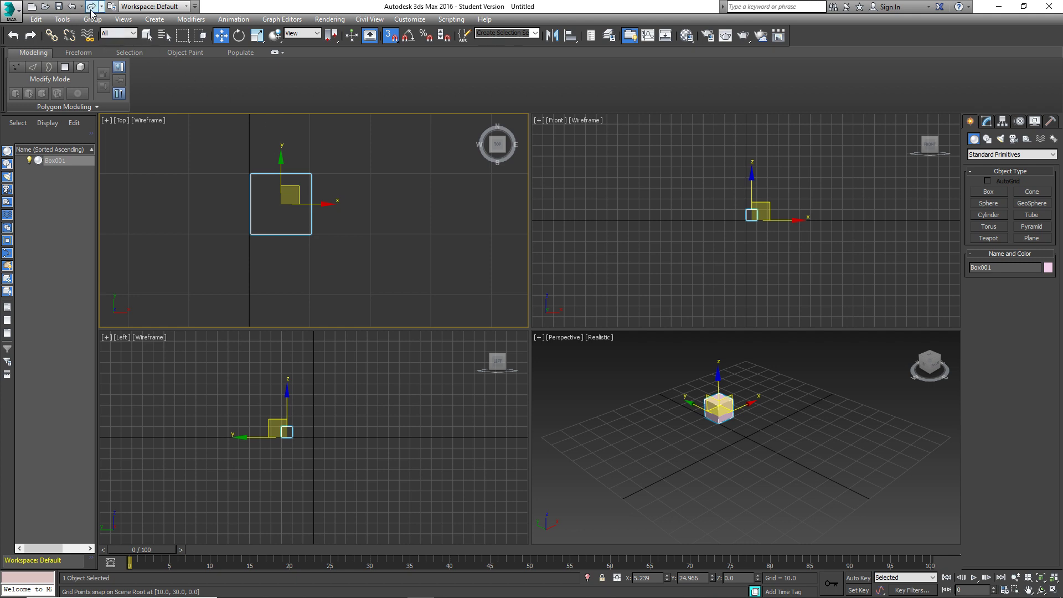
{"action": "left_click", "coordinate": [72, 6]}
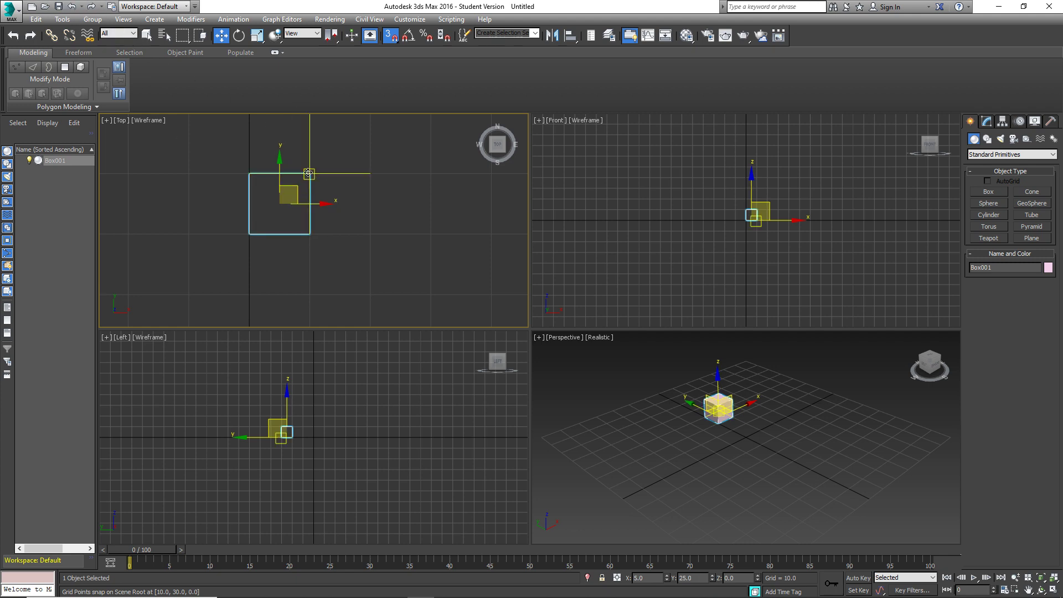
Snap the box's upper-right corner 10 units along X in the Top viewport and back to its original grid point.
{"action": "left_click_drag", "start_coordinate": [312, 175], "coordinate": [373, 172]}
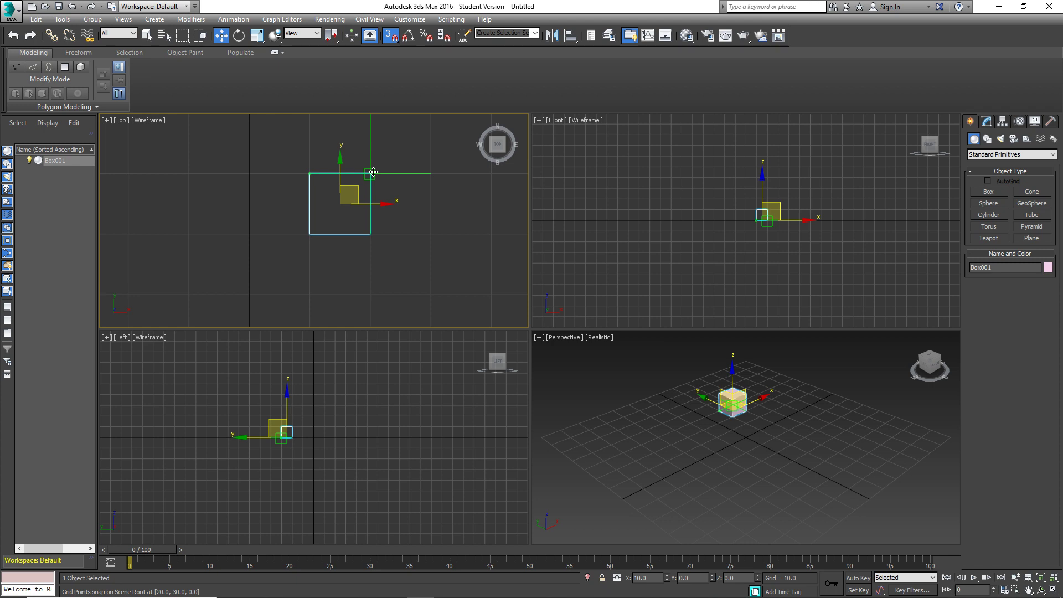
{"action": "left_click_drag", "start_coordinate": [373, 171], "coordinate": [311, 173]}
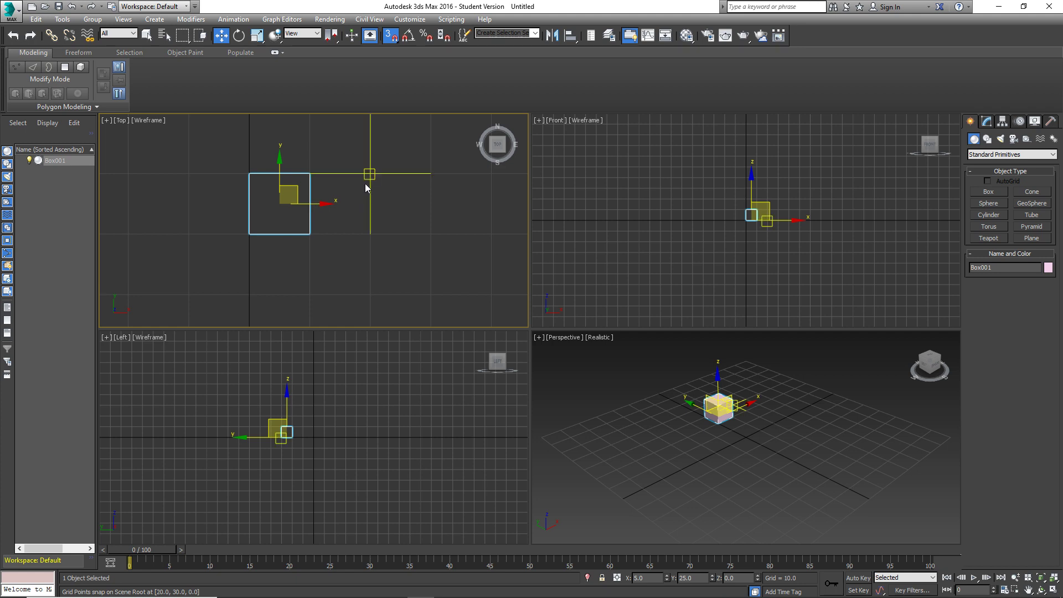
Enable Angle Snap and turn off the 3D grid snap.
{"action": "left_click", "coordinate": [408, 37]}
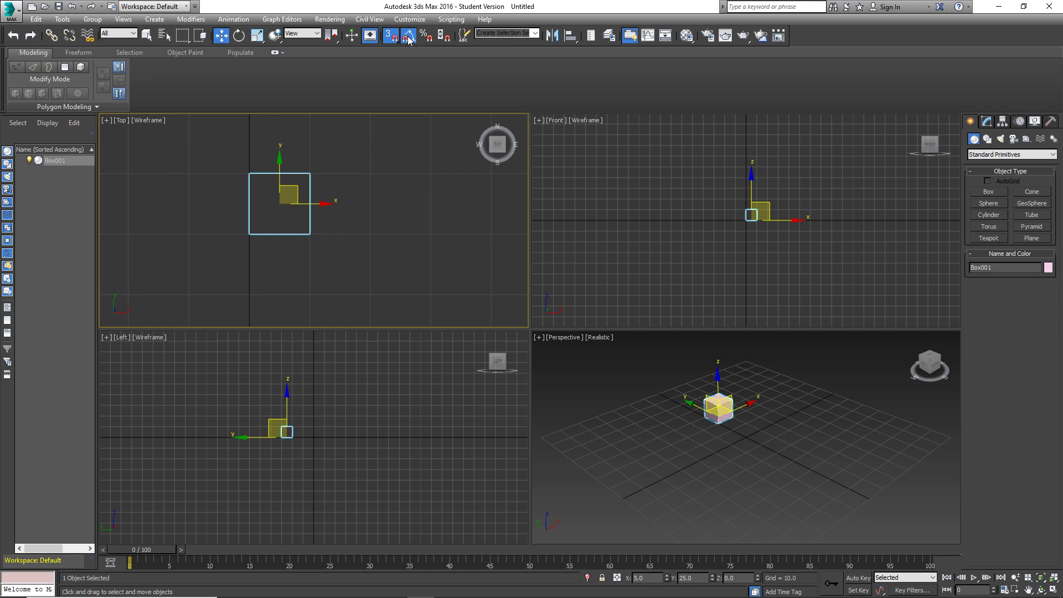
{"action": "left_click", "coordinate": [391, 37]}
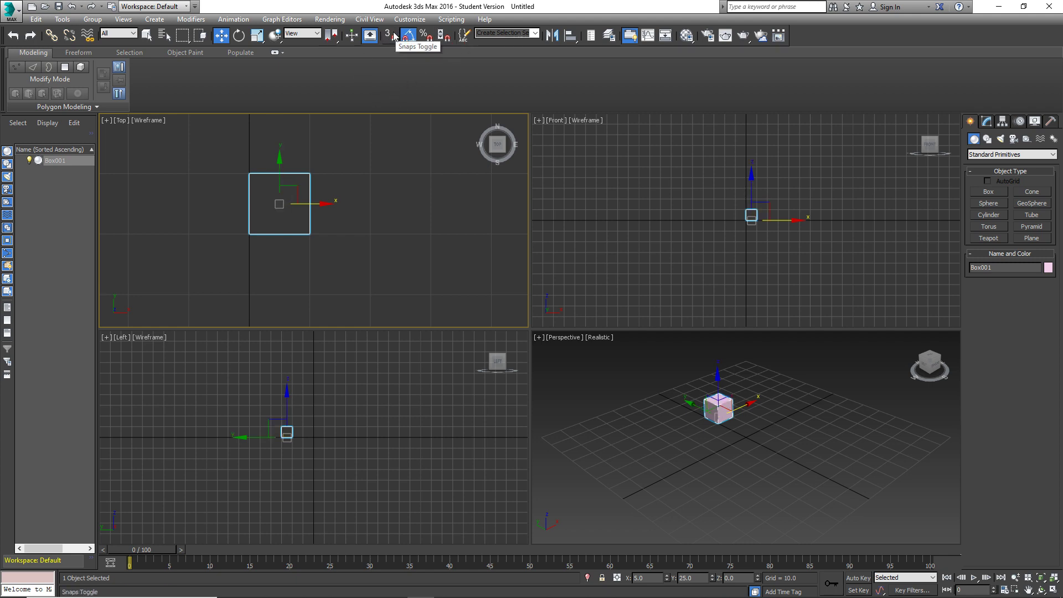
{"action": "left_click", "coordinate": [393, 35]}
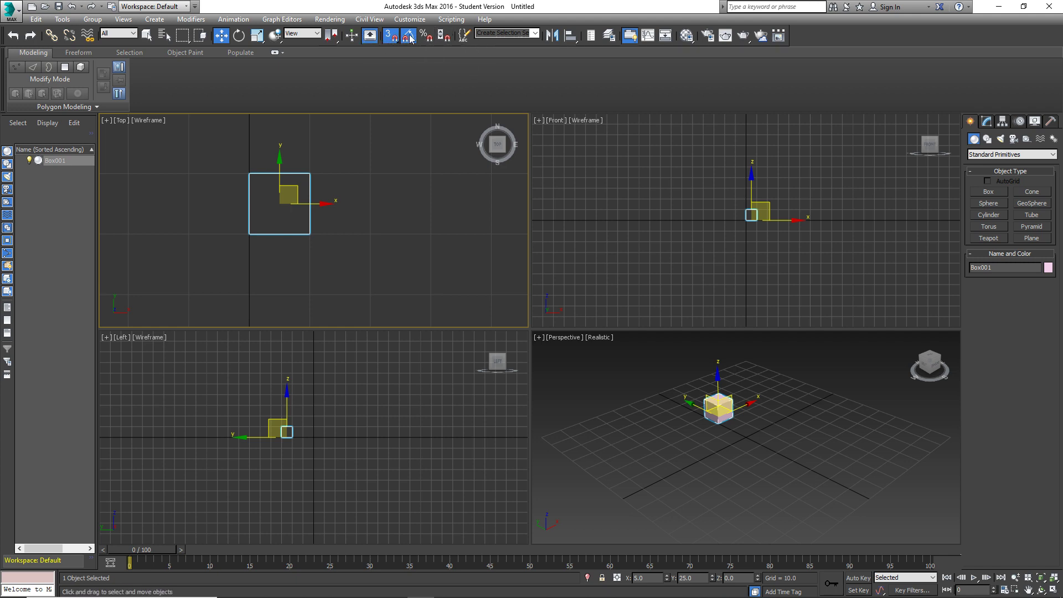
{"action": "left_click", "coordinate": [392, 36]}
{"action": "left_click", "coordinate": [393, 37]}
{"action": "left_click", "coordinate": [408, 35]}
{"action": "left_click", "coordinate": [392, 38]}
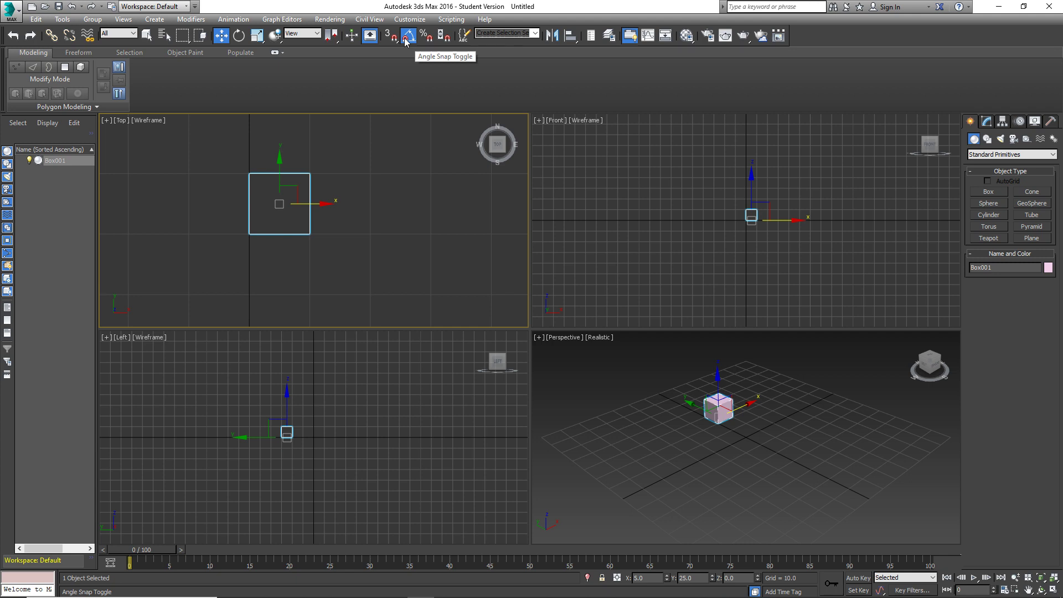
{"action": "left_click", "coordinate": [407, 38]}
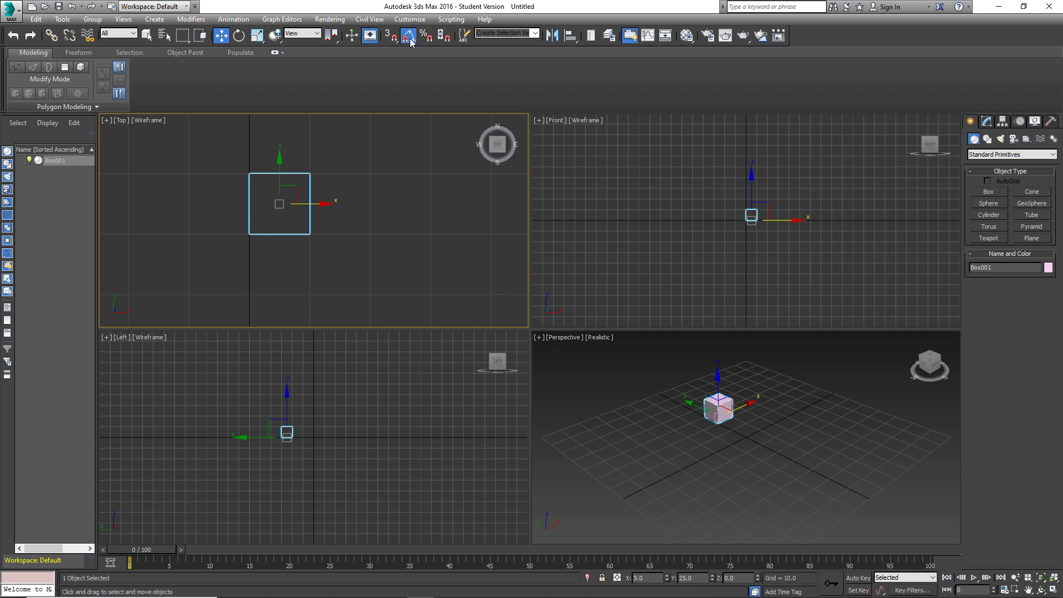
Try rotating the box about -43 degrees around Z in the Top viewport with Angle Snap off, and undo the rotation.
{"action": "left_click", "coordinate": [242, 38]}
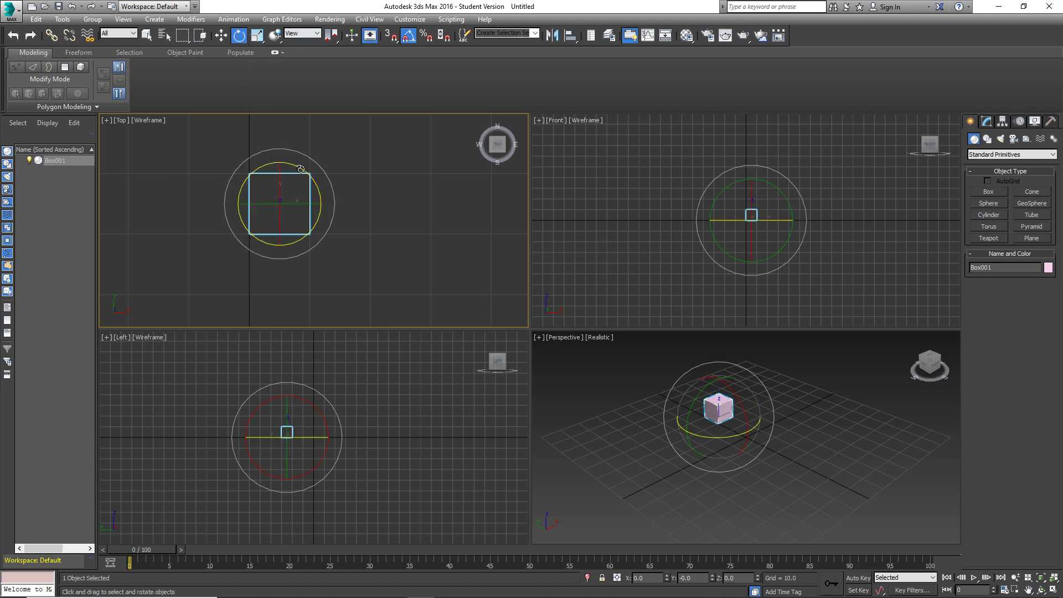
{"action": "left_click_drag", "start_coordinate": [301, 169], "coordinate": [319, 148]}
{"action": "left_click", "coordinate": [408, 35]}
{"action": "left_click_drag", "start_coordinate": [295, 165], "coordinate": [340, 177]}
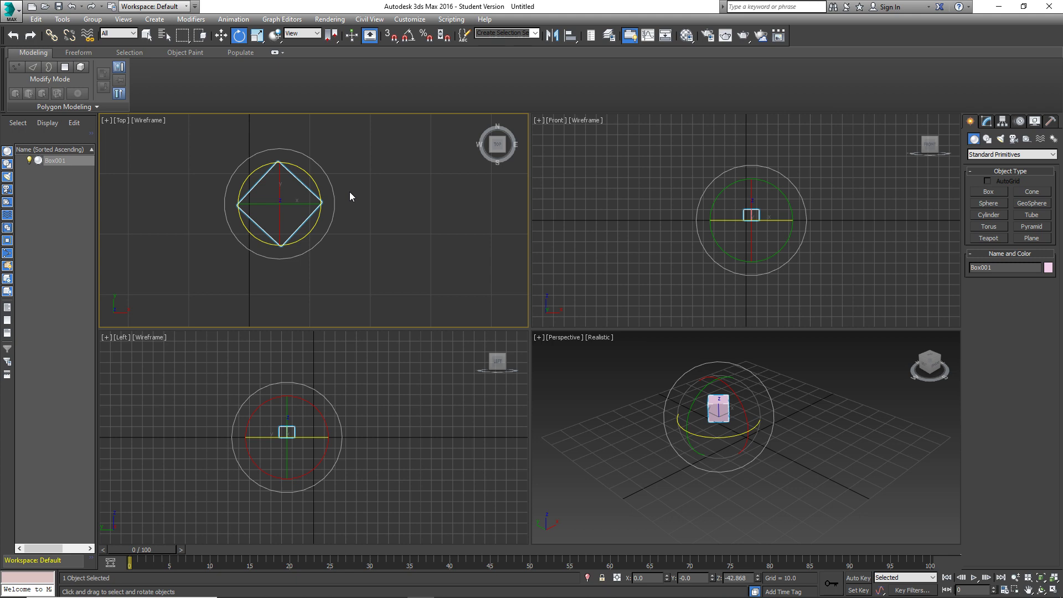
{"action": "left_click", "coordinate": [71, 6]}
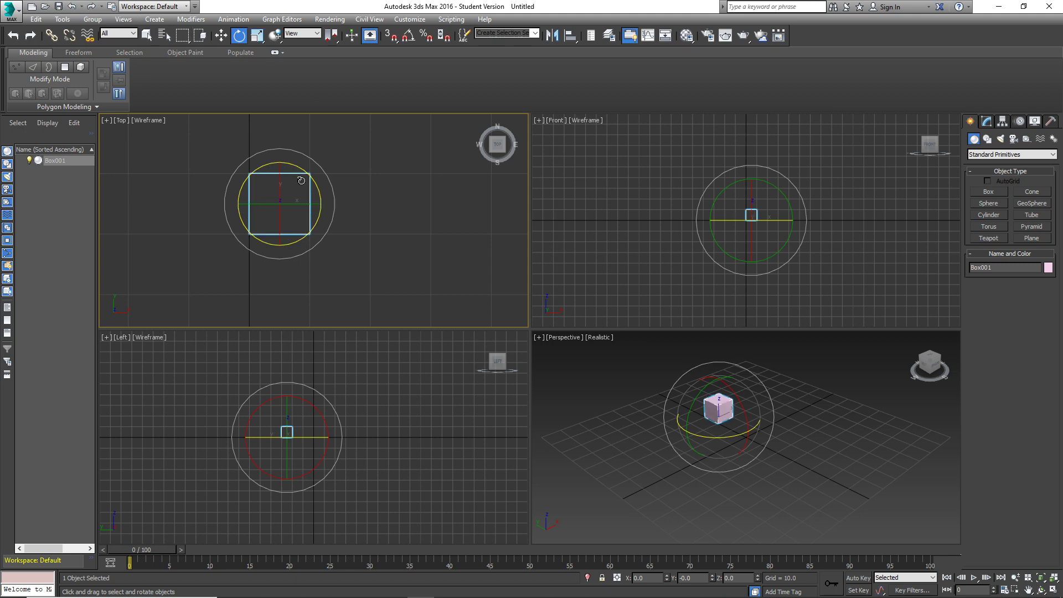
With Angle Snap back on, try rotating the box around Z to -60 and -55 degrees, and undo both rotations.
{"action": "left_click", "coordinate": [408, 36]}
{"action": "left_click_drag", "start_coordinate": [296, 162], "coordinate": [331, 163]}
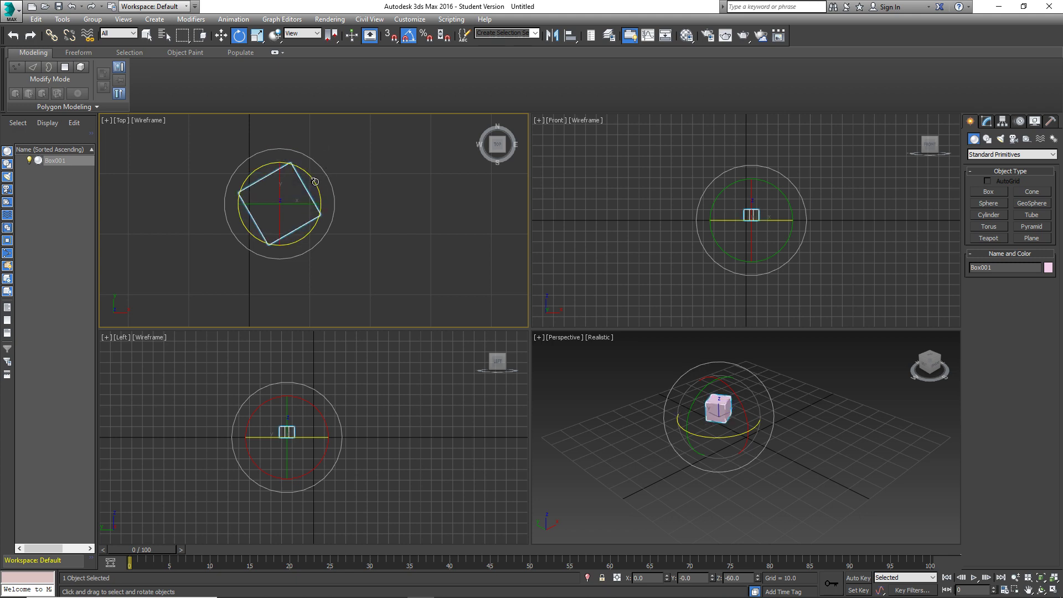
{"action": "left_click_drag", "start_coordinate": [315, 181], "coordinate": [312, 181]}
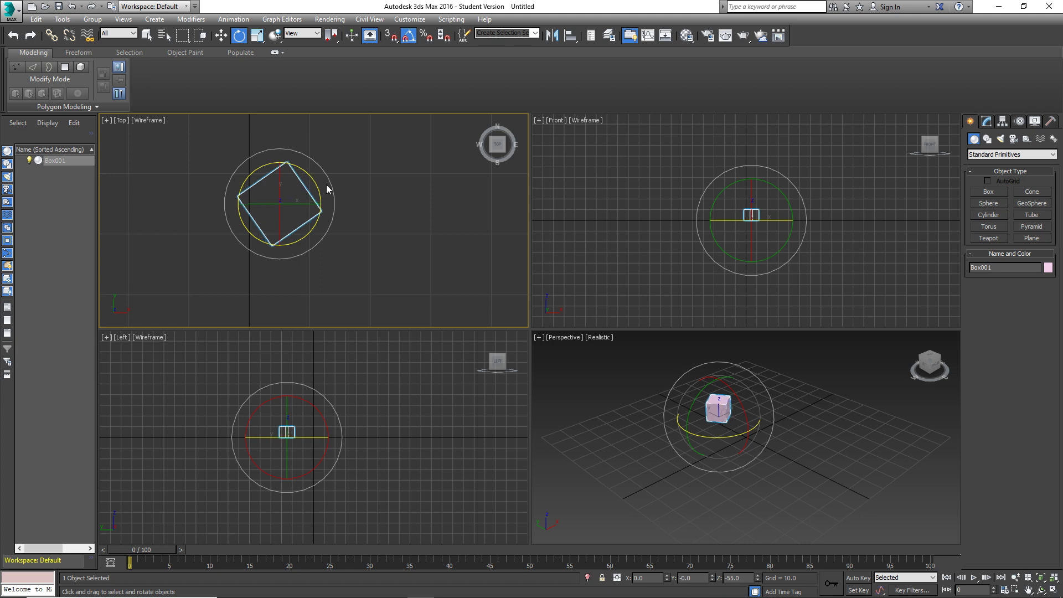
{"action": "left_click", "coordinate": [70, 6]}
{"action": "left_click", "coordinate": [71, 7]}
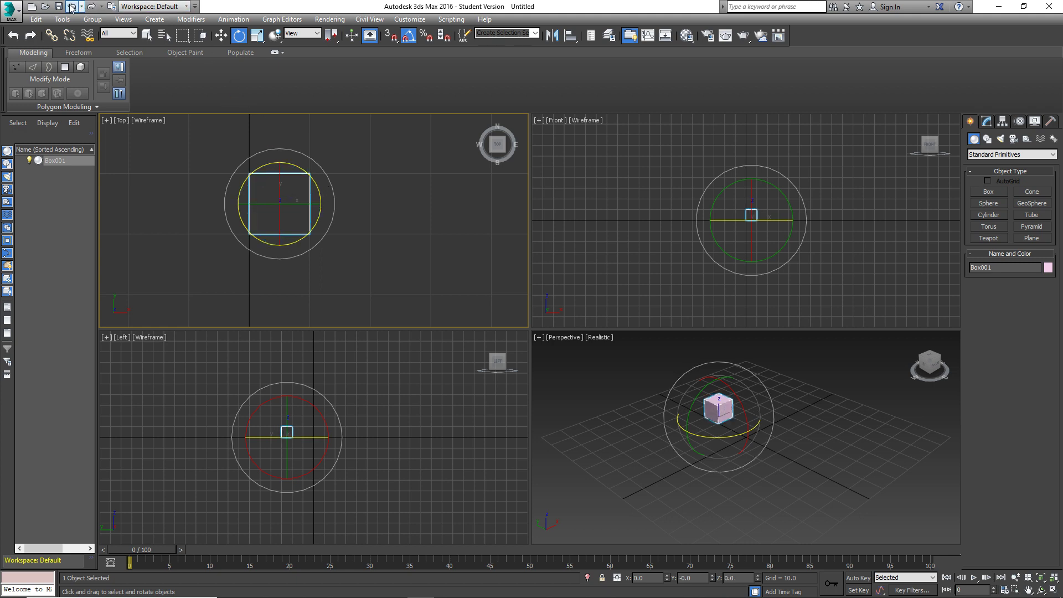
Open the grid and snap options, examine the Angle increment field, and close the settings.
{"action": "right_click", "coordinate": [408, 37]}
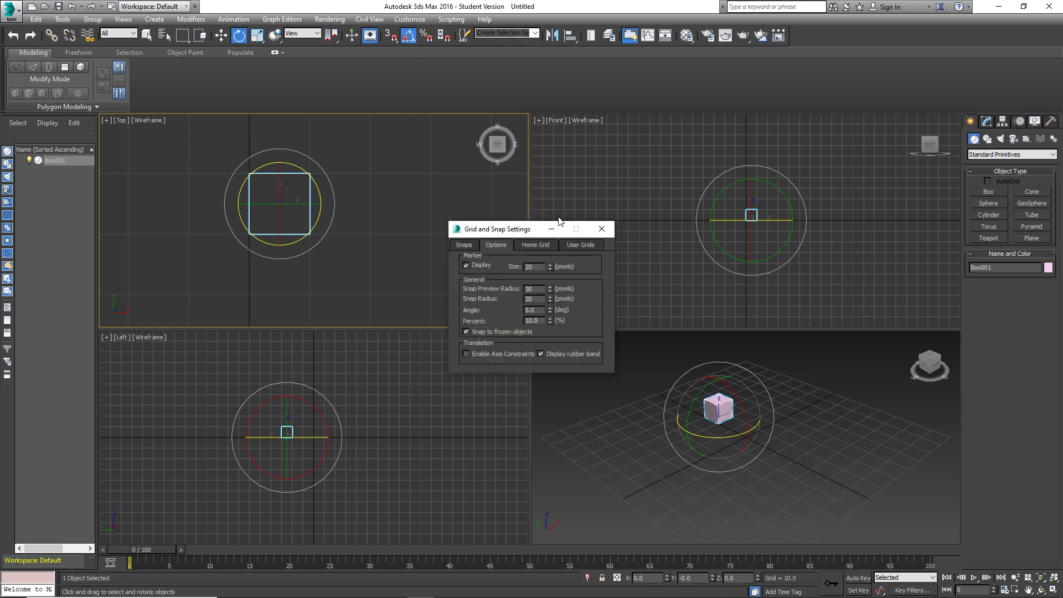
{"action": "left_click_drag", "start_coordinate": [516, 228], "coordinate": [517, 221]}
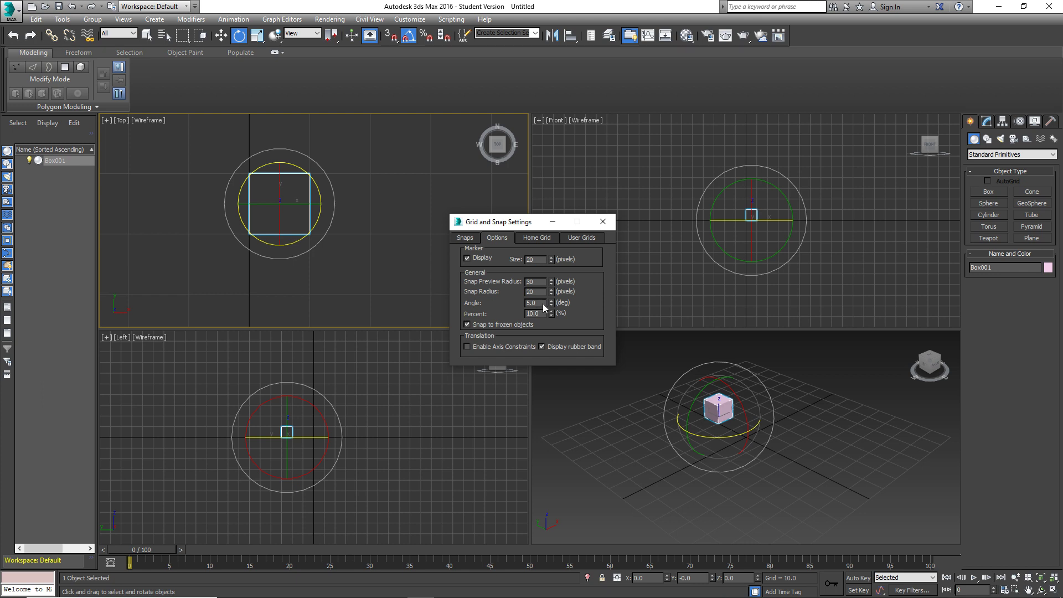
{"action": "left_click_drag", "start_coordinate": [541, 303], "coordinate": [522, 303]}
{"action": "key", "text": "BackSpace"}
{"action": "left_click", "coordinate": [602, 223]}
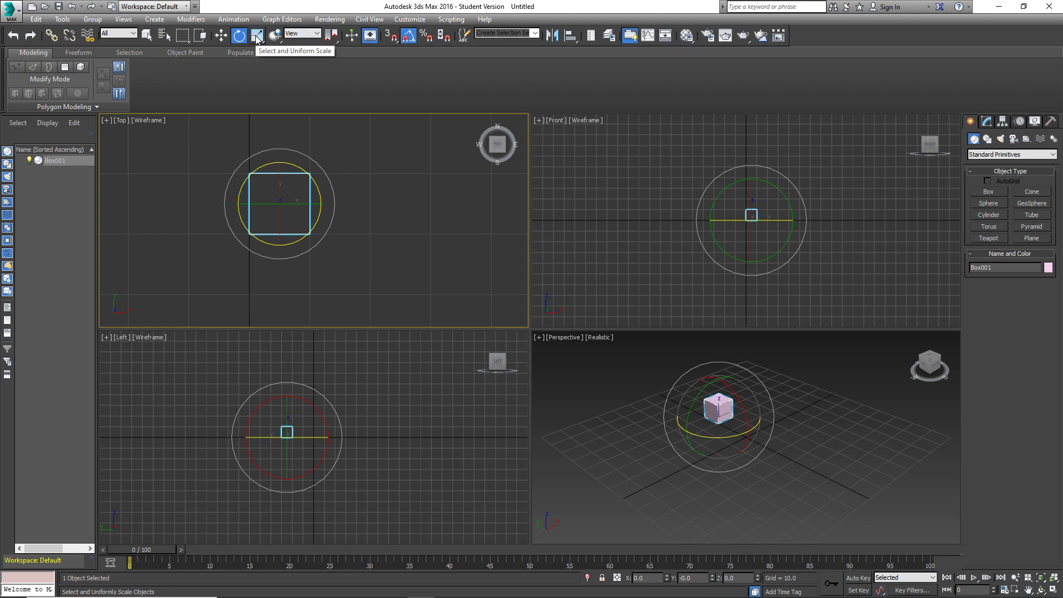
Check the Percent increment in the grid and snap options, and enable Percent Snap.
{"action": "right_click", "coordinate": [429, 37]}
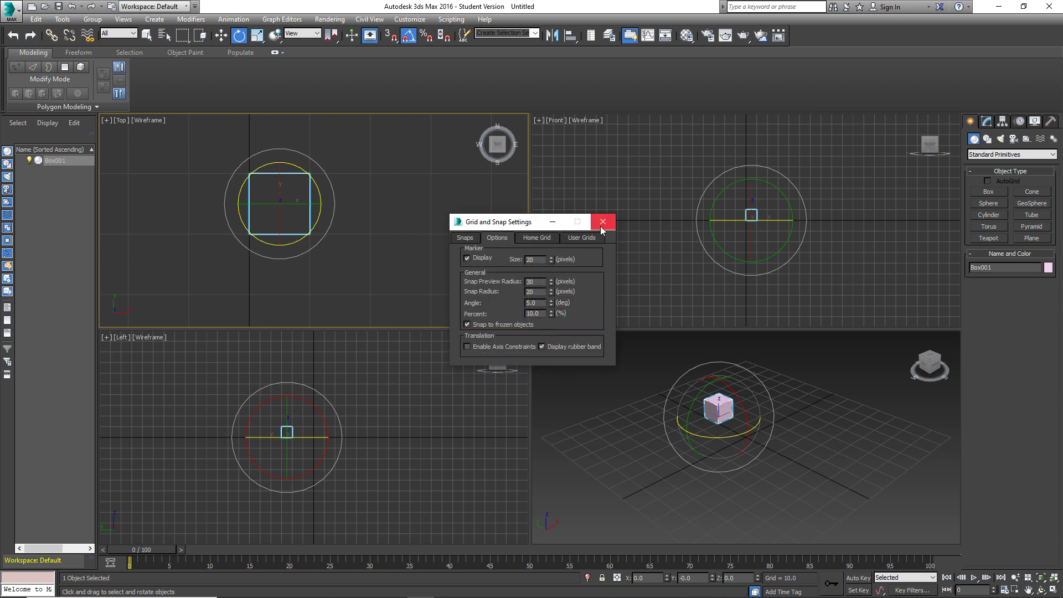
{"action": "left_click", "coordinate": [602, 222]}
{"action": "left_click", "coordinate": [426, 36]}
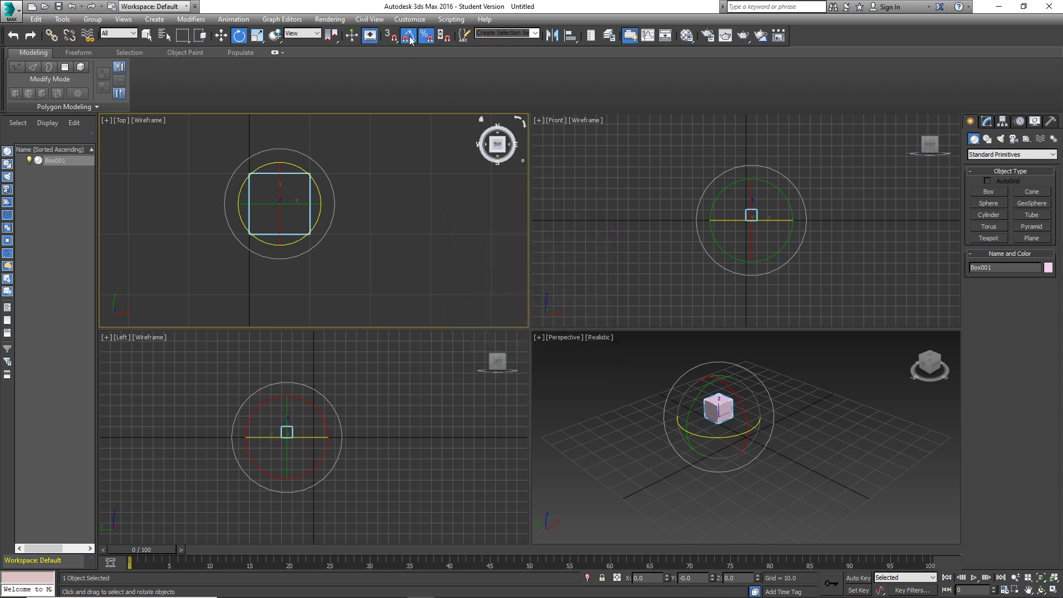
Turn off Angle Snap and Percent Snap, reviewing the angle and percent increments in the grid and snap options.
{"action": "right_click", "coordinate": [409, 37]}
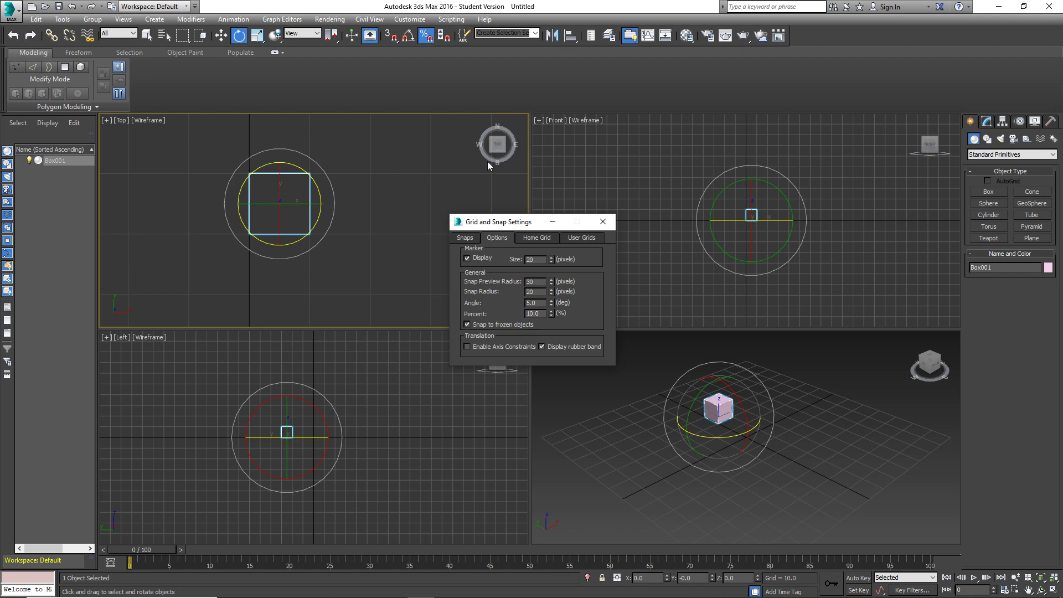
{"action": "left_click_drag", "start_coordinate": [524, 224], "coordinate": [505, 219]}
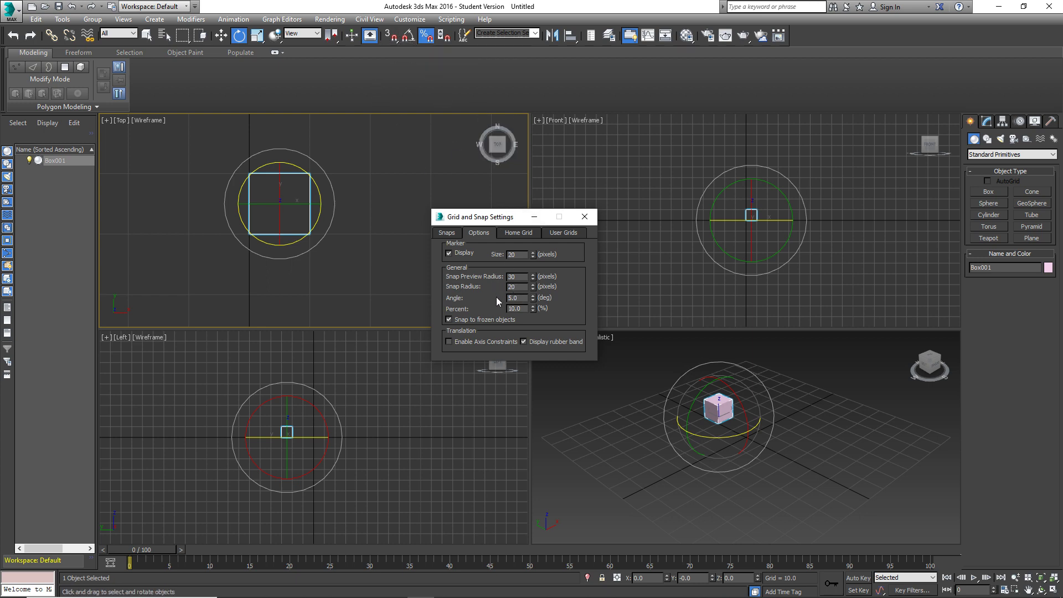
{"action": "left_click", "coordinate": [426, 36]}
{"action": "left_click", "coordinate": [585, 217]}
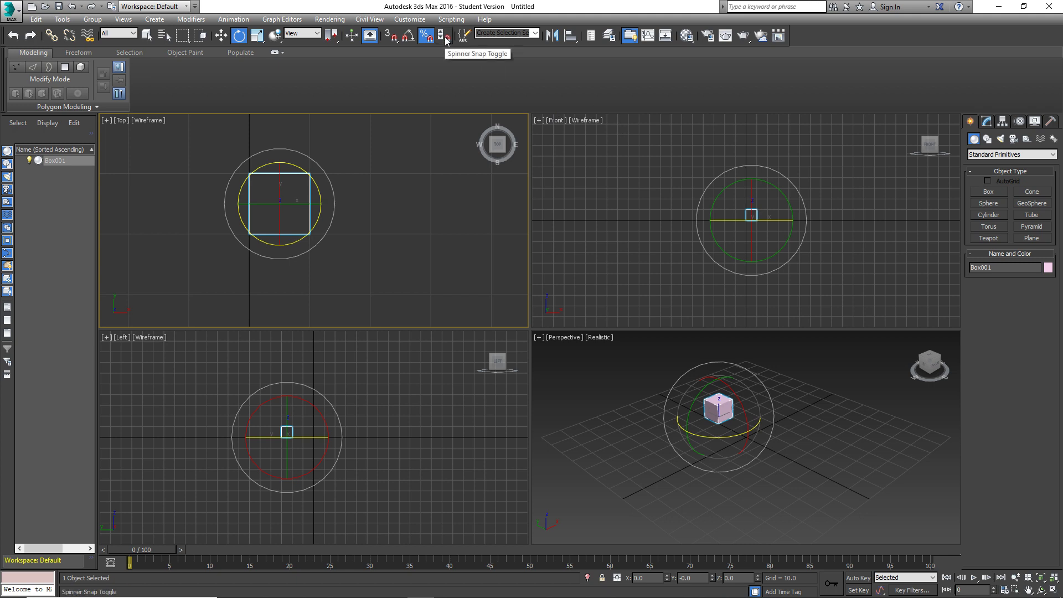
{"action": "left_click", "coordinate": [425, 36]}
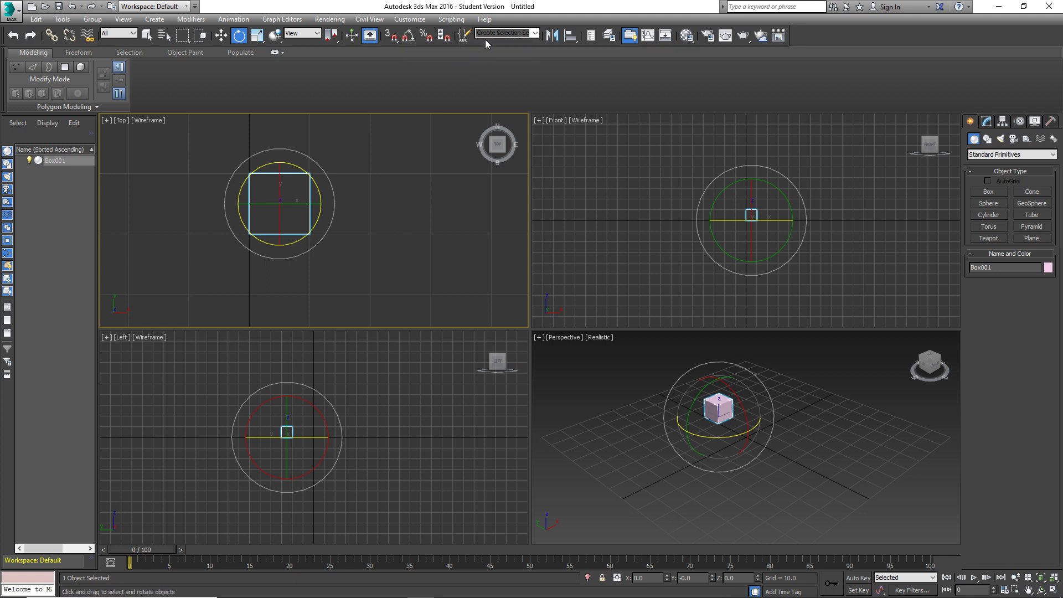
Move the box along X to about 19.7 in the Top viewport.
{"action": "scroll", "coordinate": [385, 227], "scroll_direction": "down", "scroll_amount": 5}
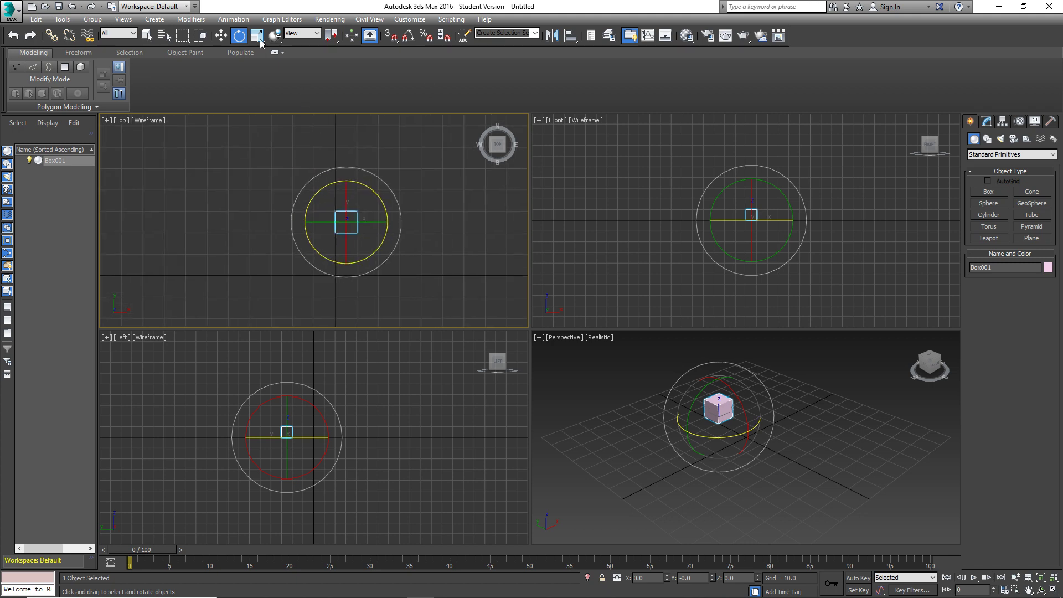
{"action": "left_click", "coordinate": [221, 36]}
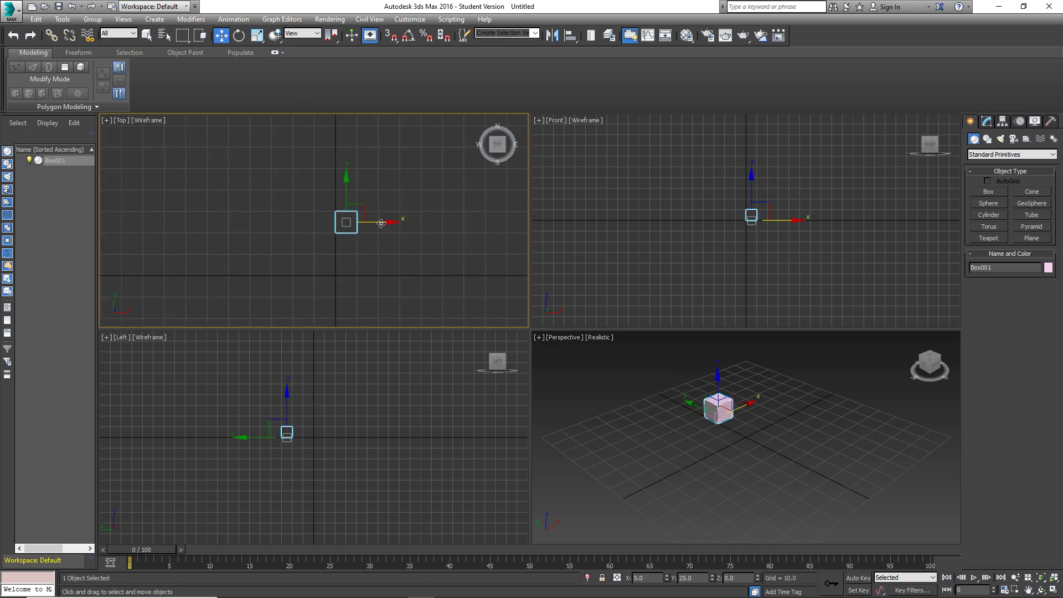
{"action": "left_click_drag", "start_coordinate": [381, 222], "coordinate": [413, 222]}
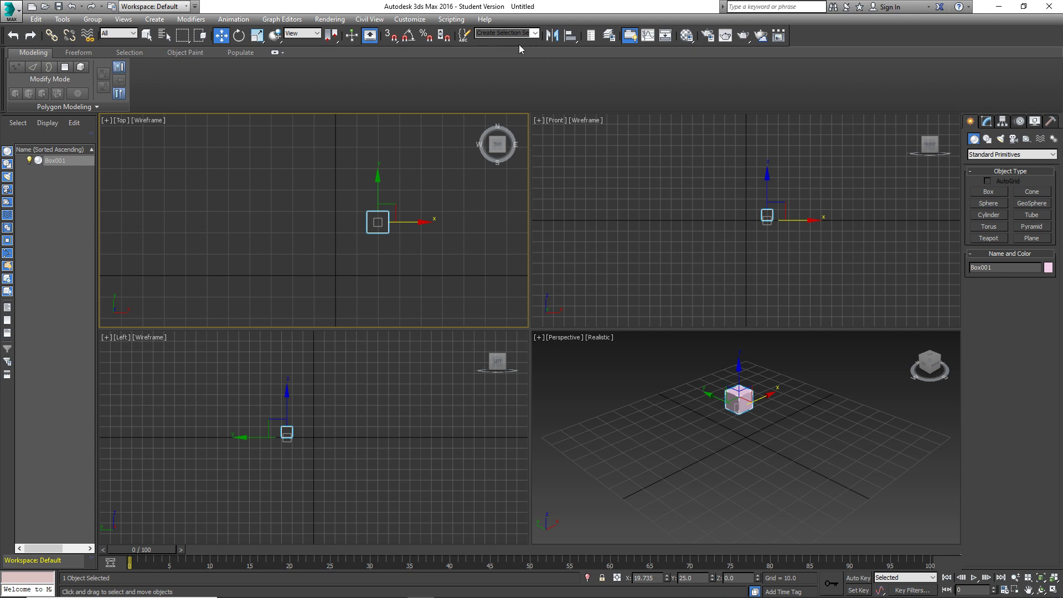
Start Mirror on the box and preview it across the X, Y and Z axes with No Clone.
{"action": "left_click", "coordinate": [552, 35]}
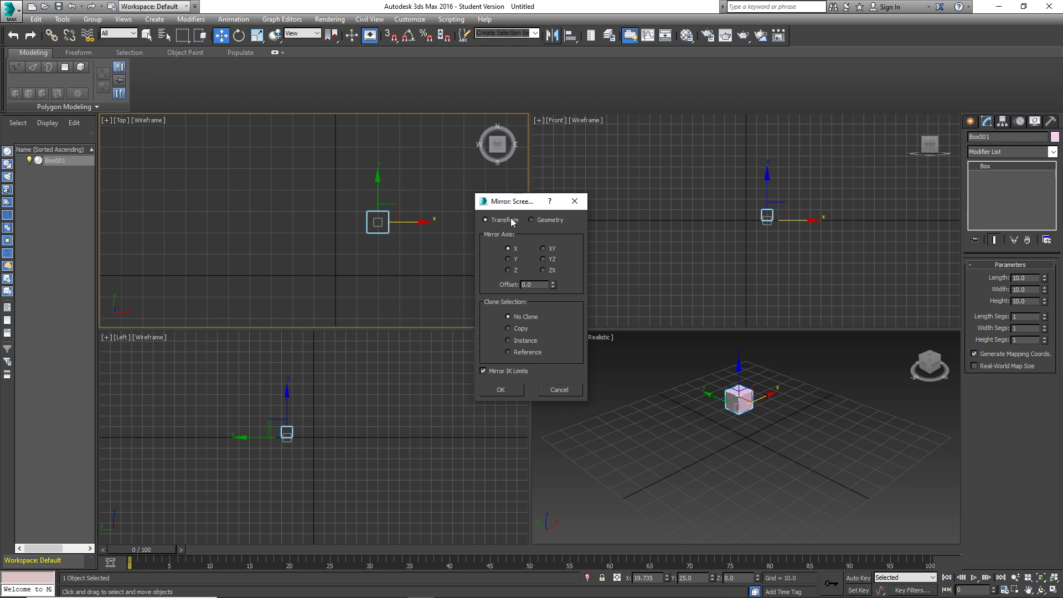
{"action": "left_click_drag", "start_coordinate": [518, 194], "coordinate": [518, 187]}
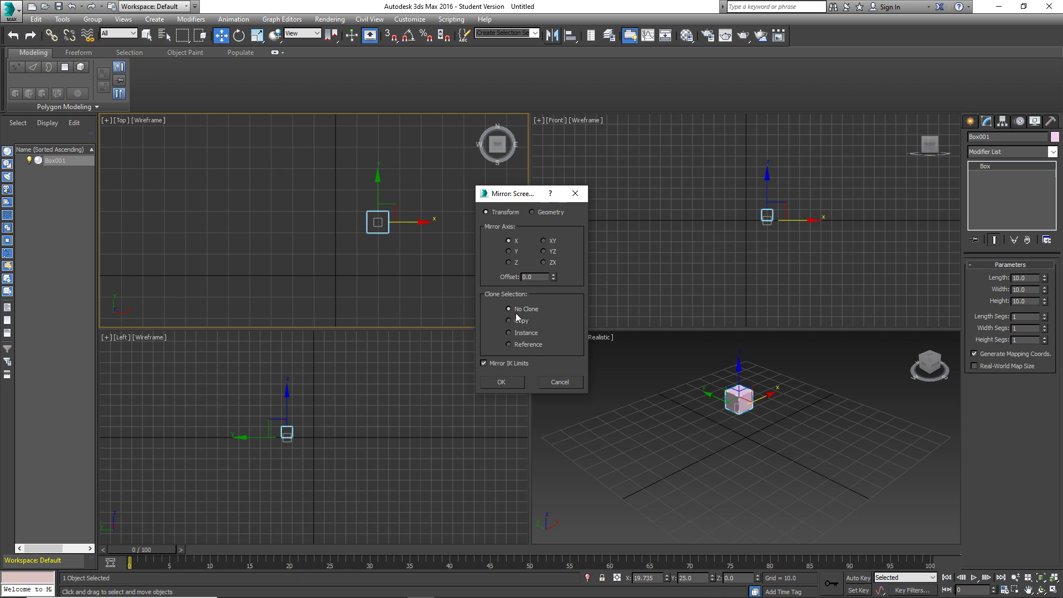
{"action": "left_click", "coordinate": [509, 252]}
{"action": "left_click", "coordinate": [509, 262]}
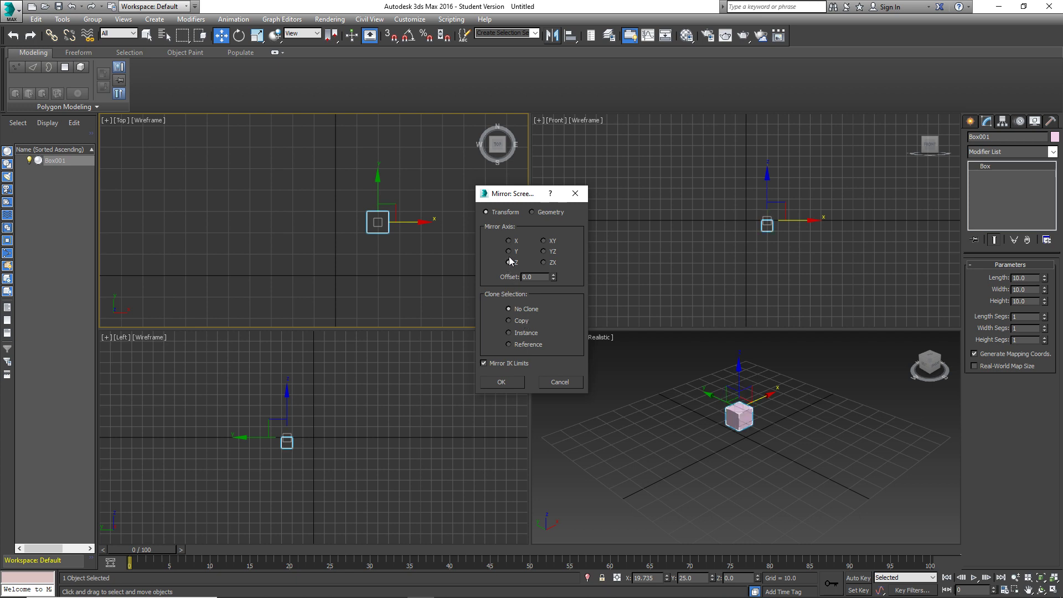
{"action": "left_click", "coordinate": [509, 252]}
{"action": "left_click", "coordinate": [509, 262]}
{"action": "left_click", "coordinate": [509, 241]}
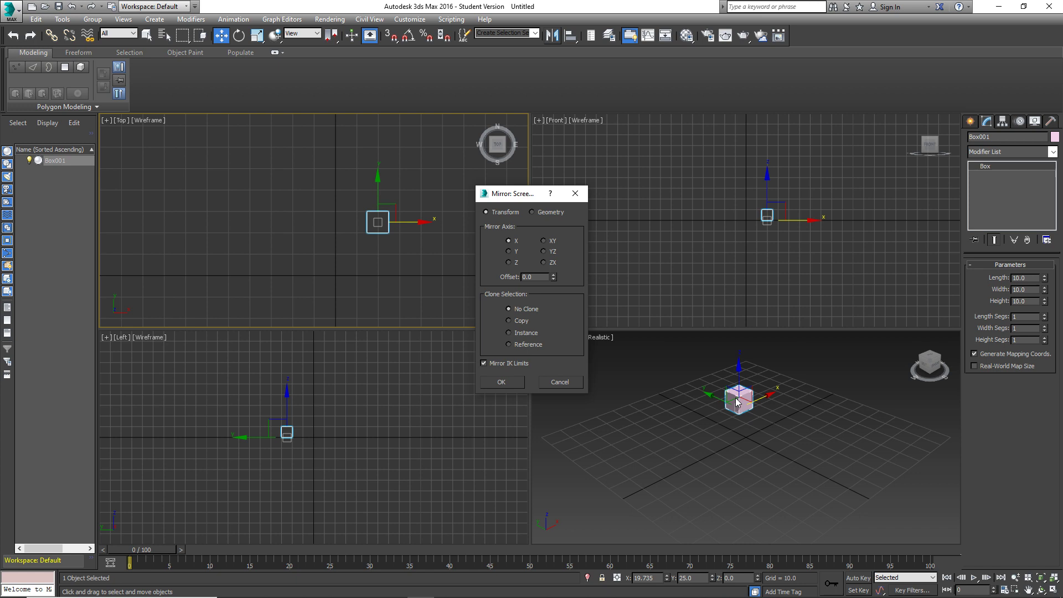
{"action": "left_click", "coordinate": [509, 262]}
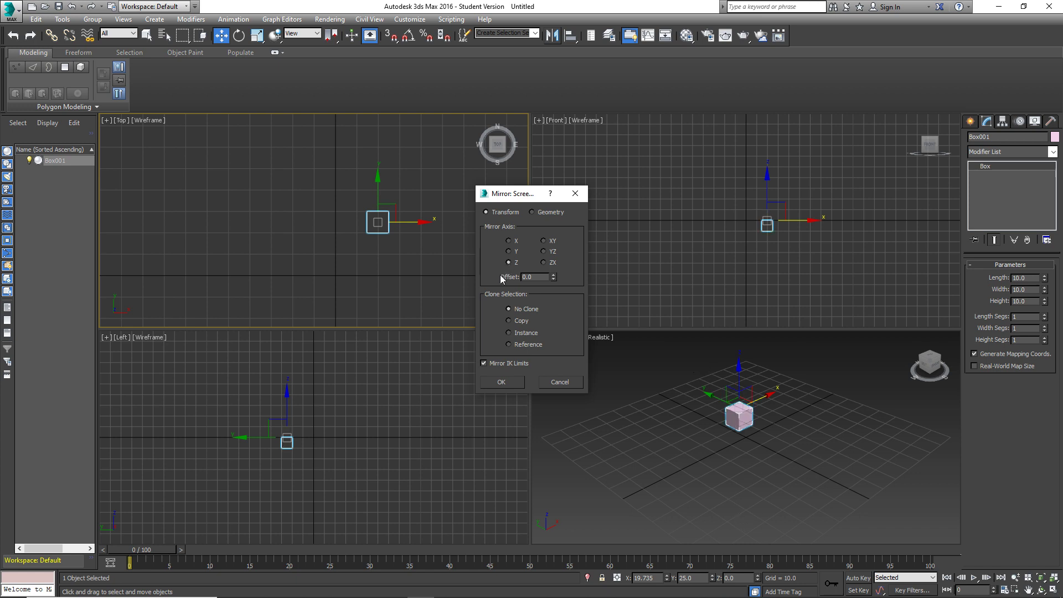
Preview the mirror as a Copy across the X, Z, XY, YZ and ZX axes, and cancel it.
{"action": "left_click", "coordinate": [509, 241]}
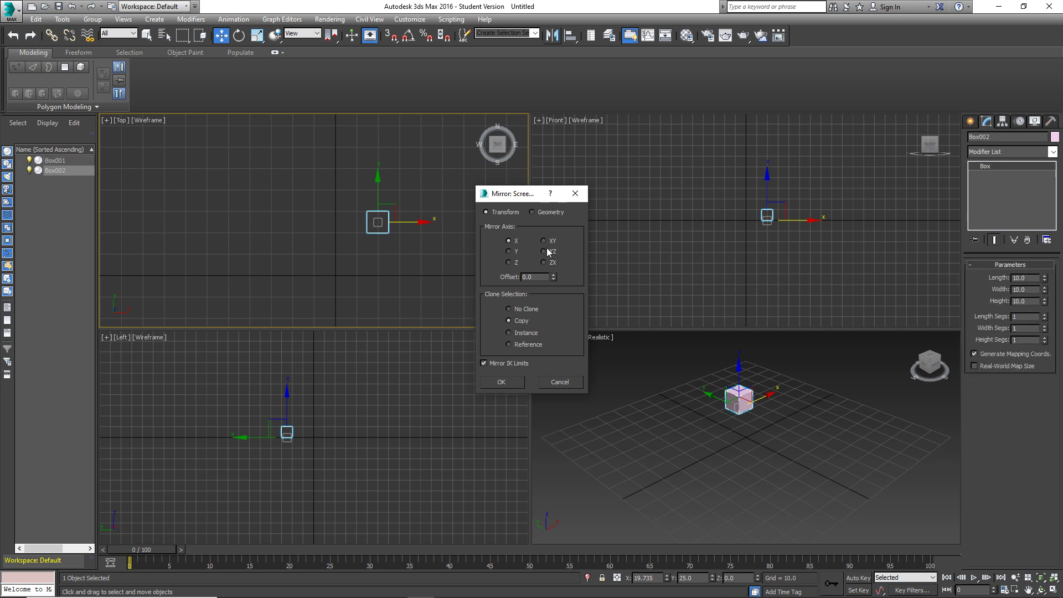
{"action": "left_click", "coordinate": [510, 262]}
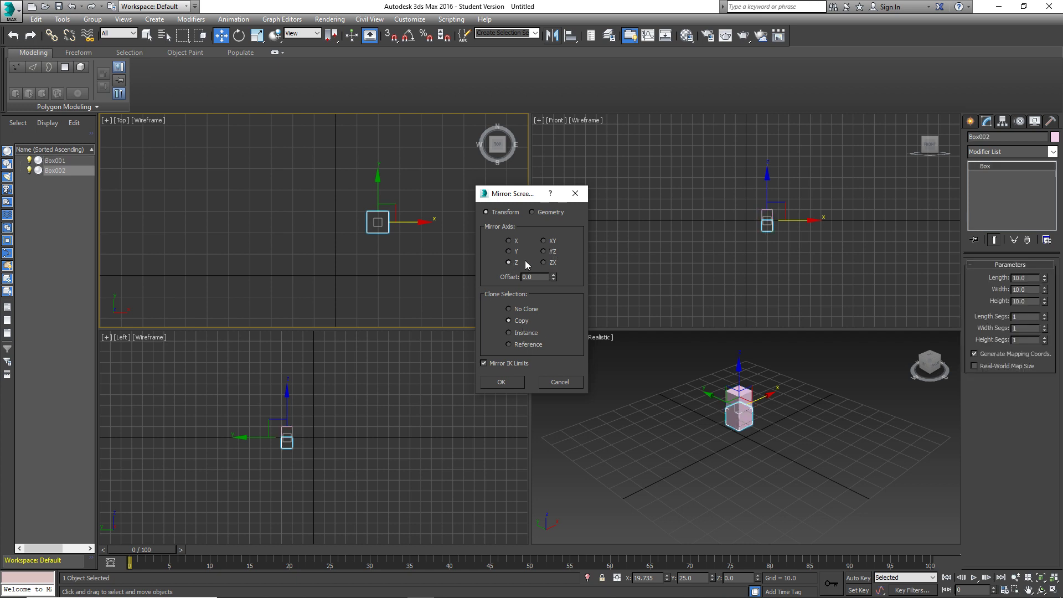
{"action": "left_click_drag", "start_coordinate": [513, 198], "coordinate": [524, 193]}
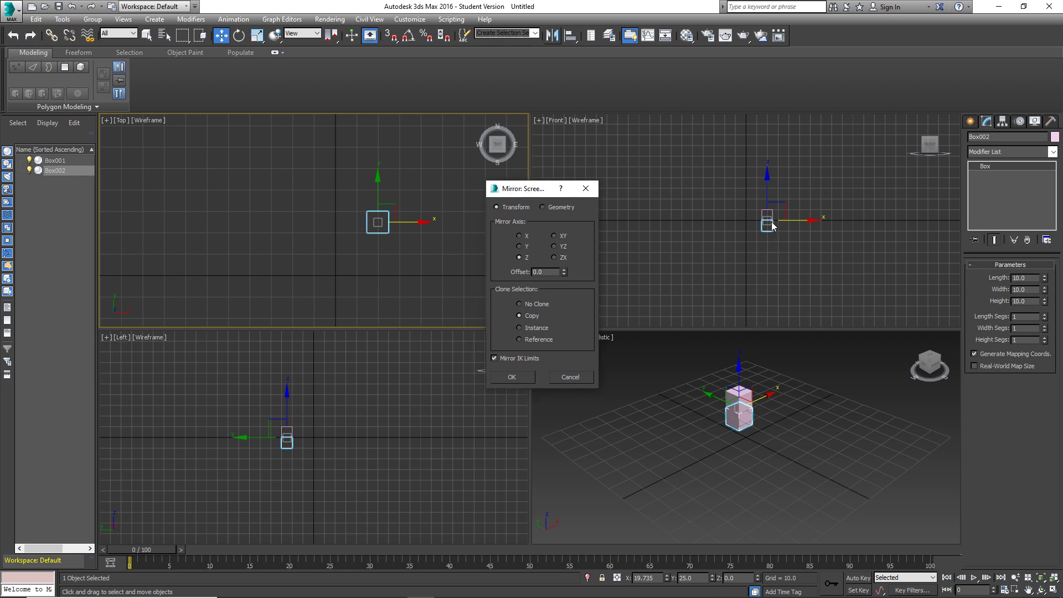
{"action": "left_click", "coordinate": [559, 236]}
{"action": "left_click", "coordinate": [559, 247]}
{"action": "left_click", "coordinate": [559, 257]}
{"action": "left_click", "coordinate": [569, 378]}
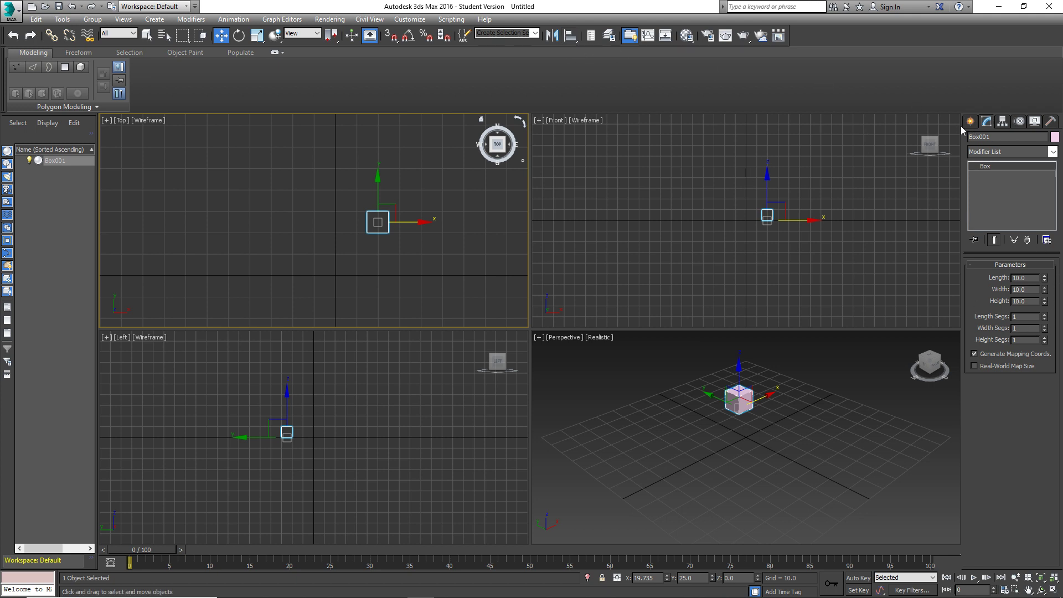
Undo the box's last move and move it along X to about 15.1 in the Top viewport.
{"action": "left_click", "coordinate": [570, 37]}
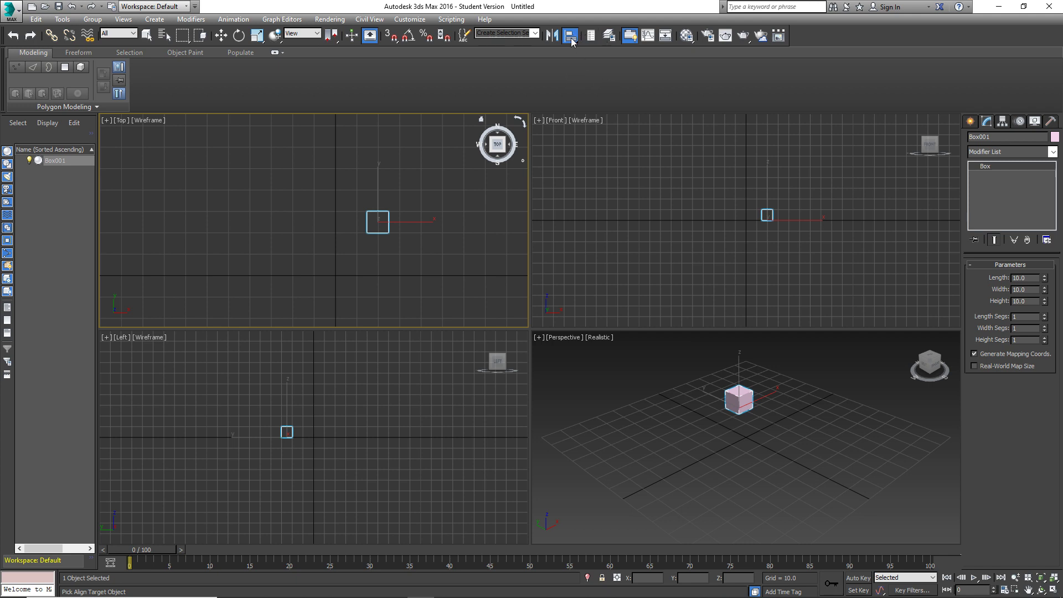
{"action": "left_click", "coordinate": [71, 5]}
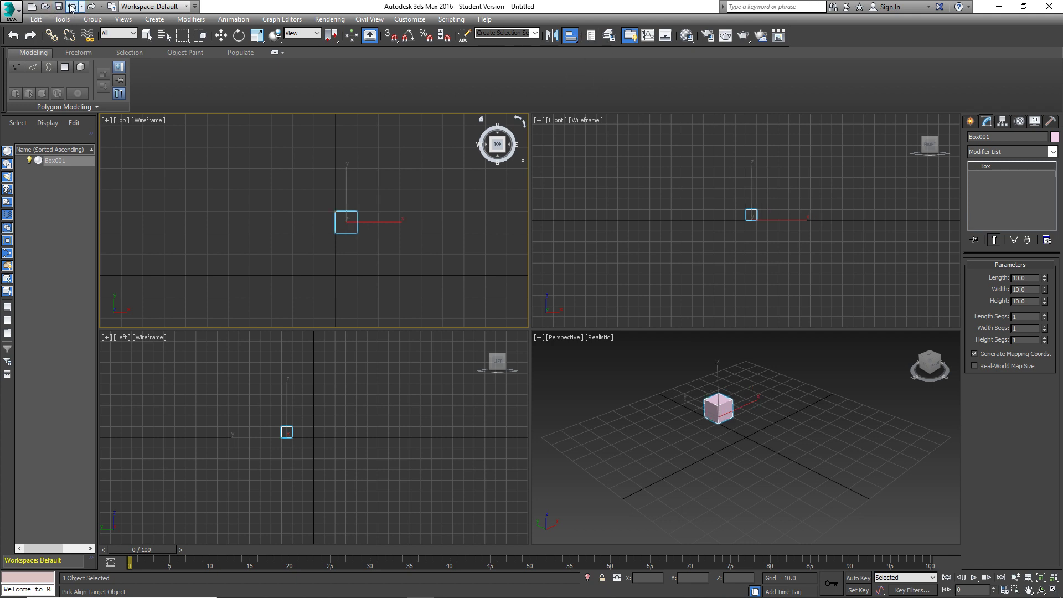
{"action": "left_click", "coordinate": [221, 35]}
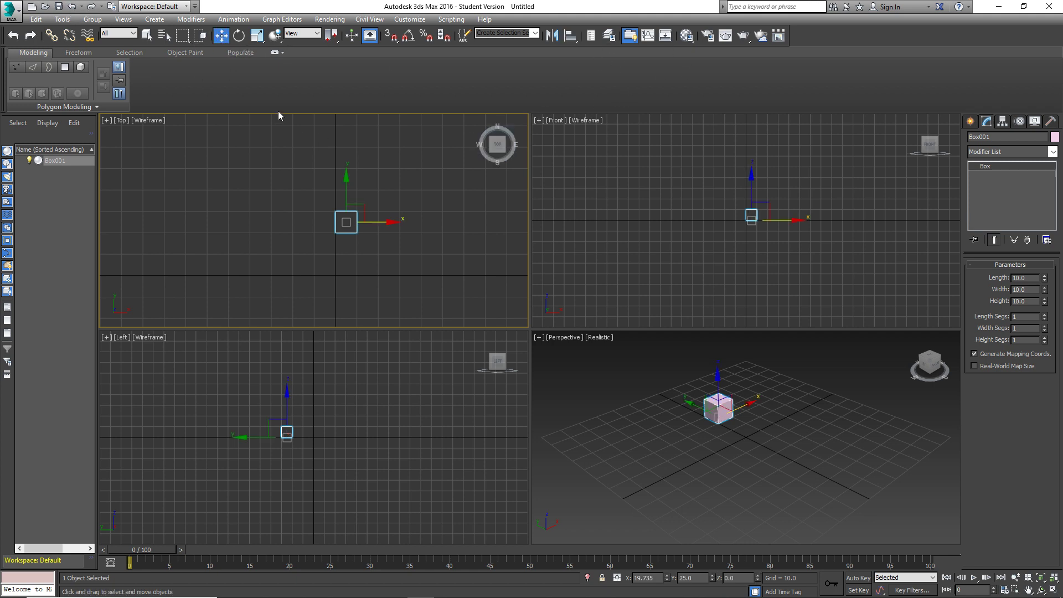
{"action": "left_click_drag", "start_coordinate": [379, 228], "coordinate": [401, 228]}
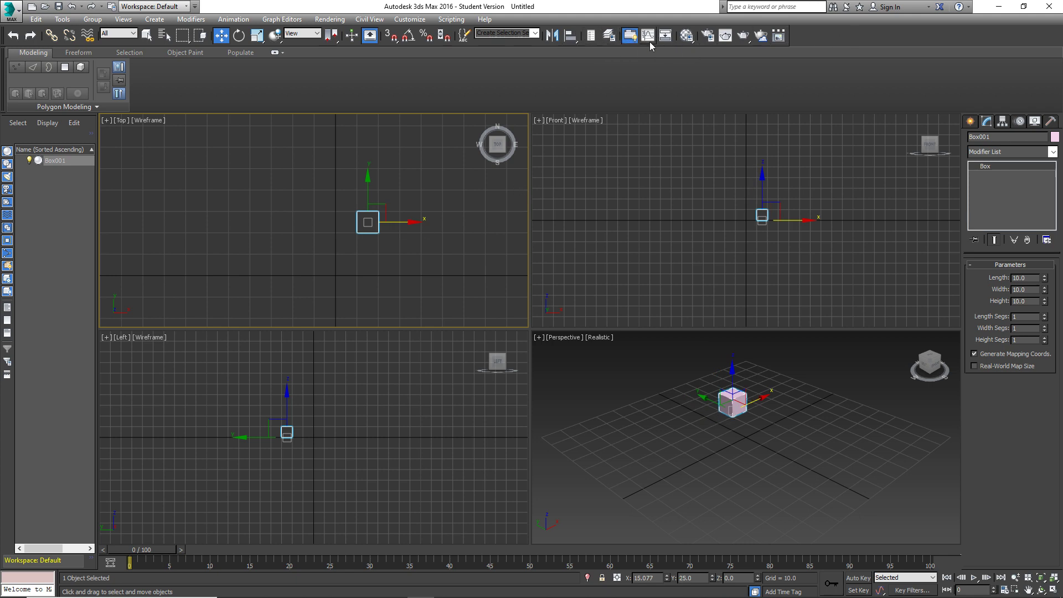
Open the Material Editor to view its sample slots and parameters, and close it.
{"action": "left_click", "coordinate": [685, 36]}
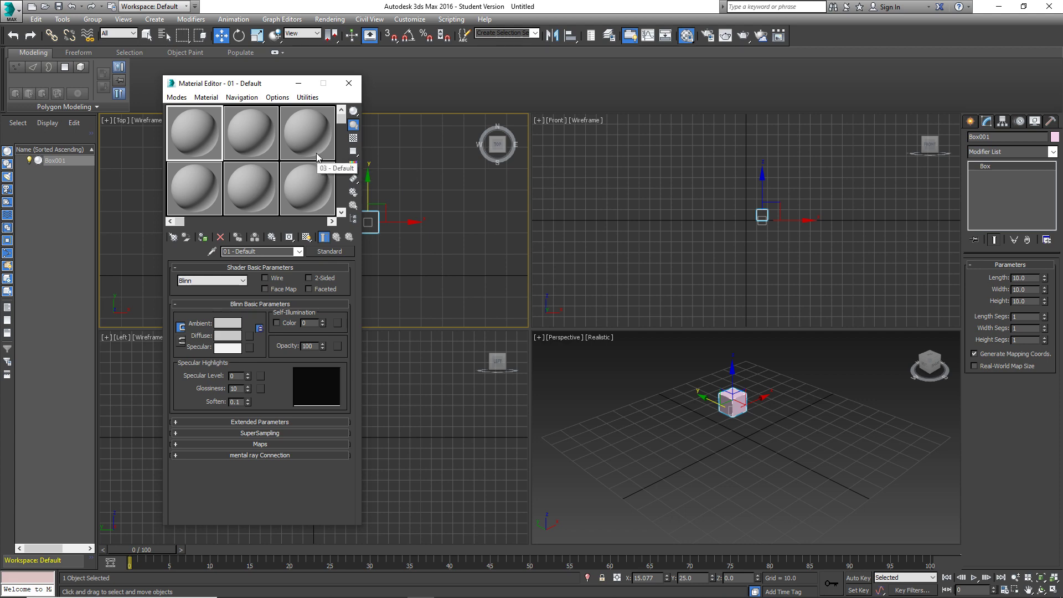
{"action": "left_click", "coordinate": [350, 84]}
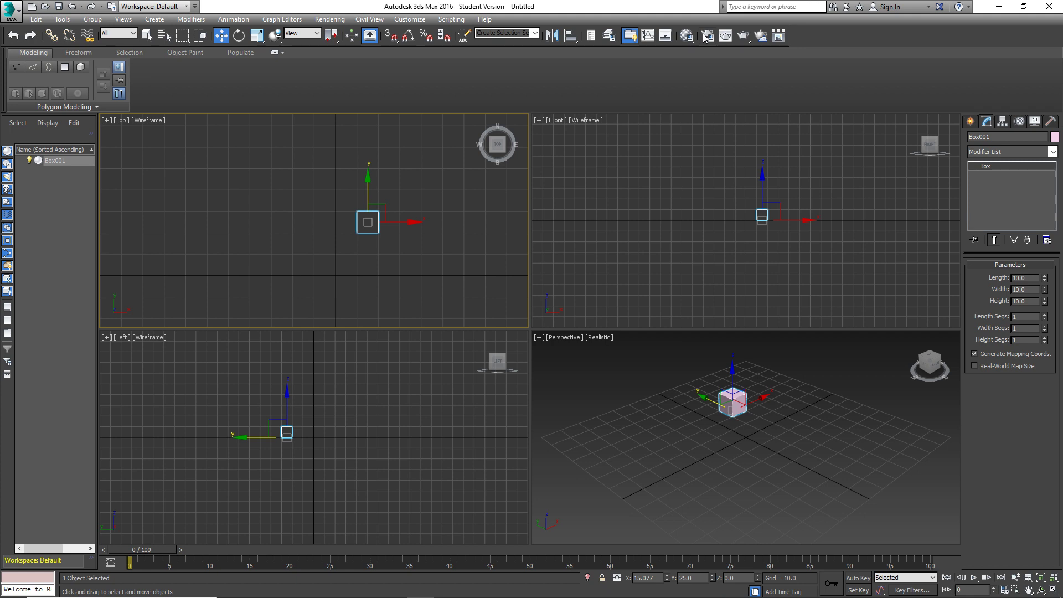
Try a length of 100 for the box and set the length back to 10.
{"action": "key", "text": "F5"}
{"action": "double_click", "coordinate": [1022, 278]}
{"action": "type", "text": "100"}
{"action": "key", "text": "Return"}
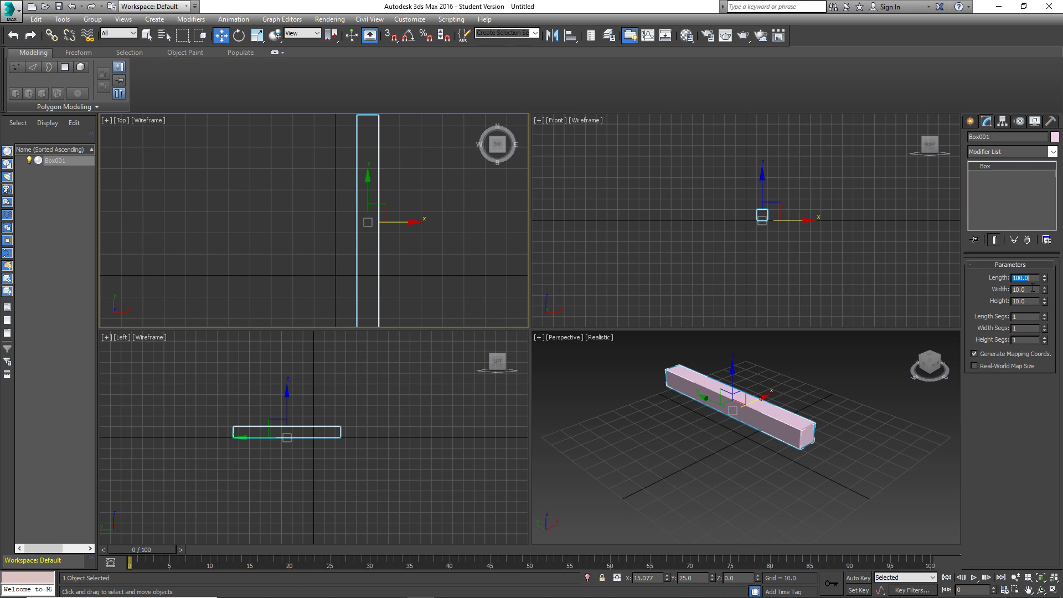
{"action": "type", "text": "10"}
{"action": "key", "text": "Return"}
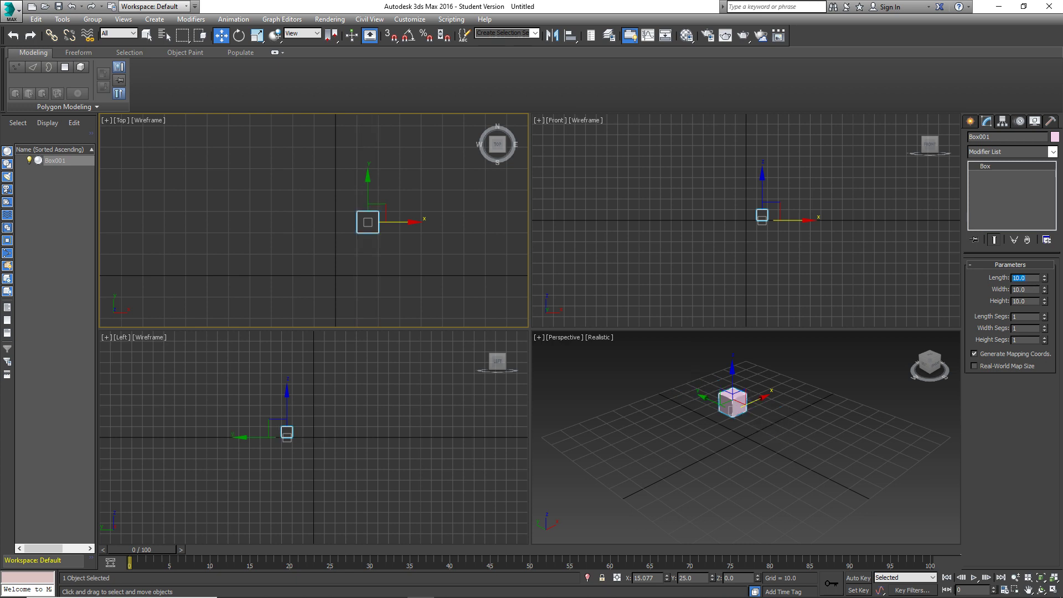
Try a width of 152 for the box and set the width back to 10.
{"action": "key", "text": "Tab"}
{"action": "type", "text": "1"}
{"action": "key", "text": "Return"}
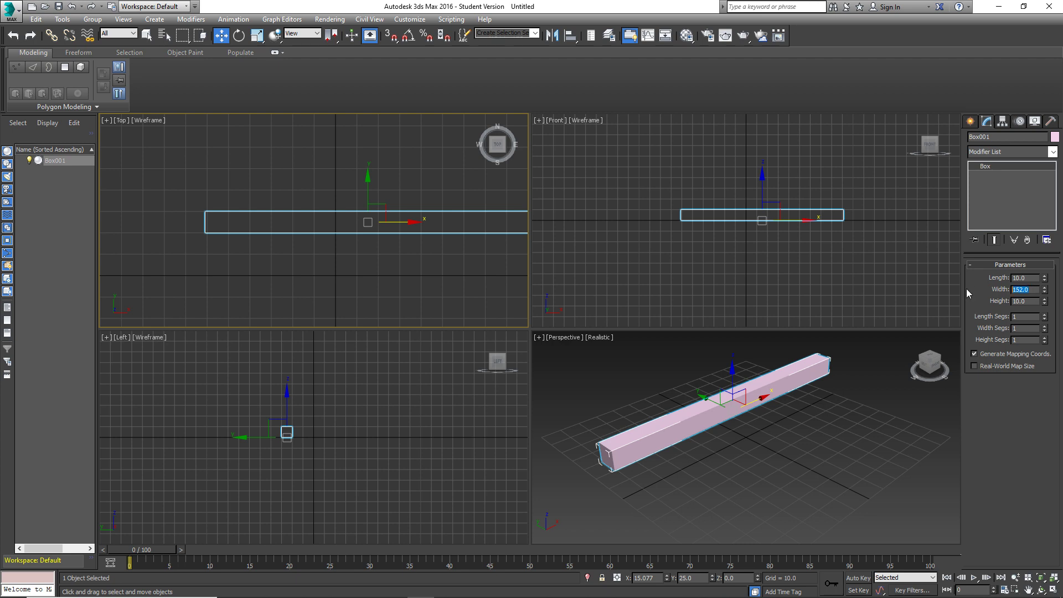
{"action": "type", "text": "10"}
{"action": "key", "text": "Return"}
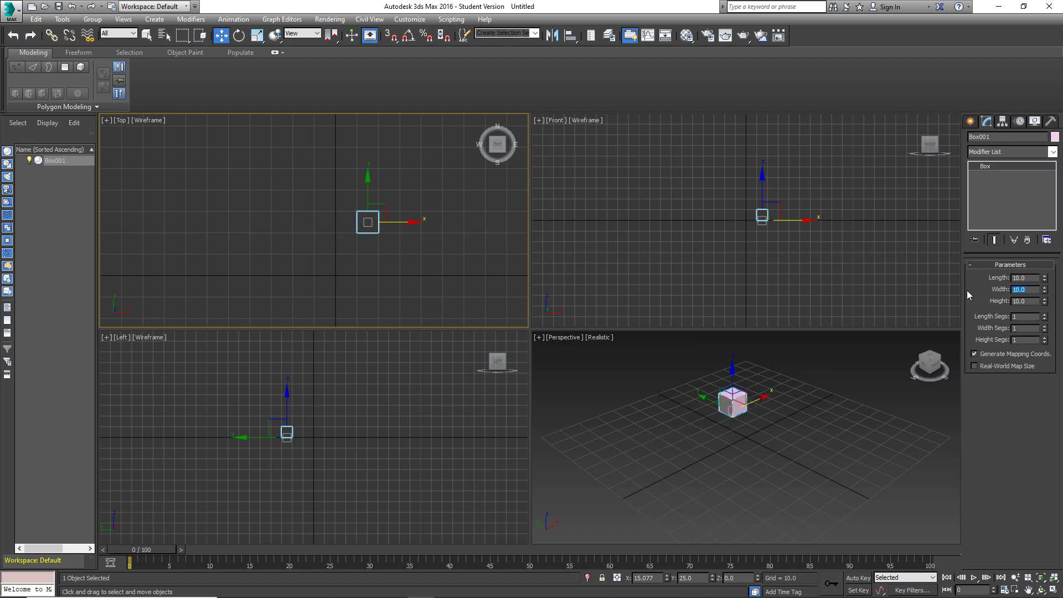
Try a height of 5000 for the box, inspect it in the Left viewport, and set the height back to 10.
{"action": "key", "text": "Tab"}
{"action": "type", "text": "5000"}
{"action": "key", "text": "Return"}
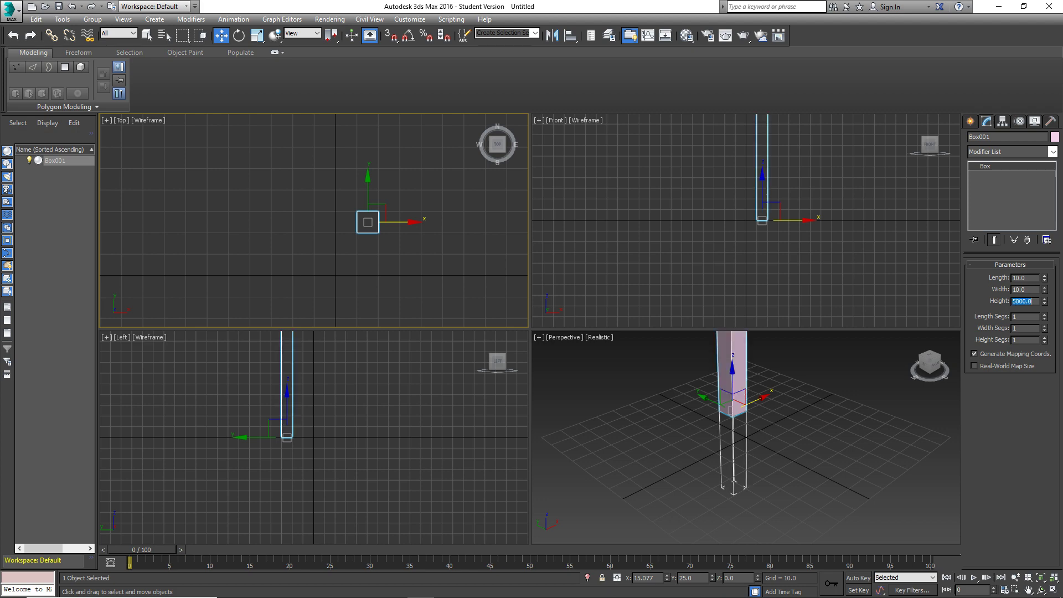
{"action": "scroll", "coordinate": [344, 415], "scroll_direction": "down", "scroll_amount": 3}
{"action": "middle_click_drag", "start_coordinate": [349, 370], "coordinate": [344, 470]}
{"action": "scroll", "coordinate": [344, 424], "scroll_direction": "down", "scroll_amount": 10}
{"action": "middle_click_drag", "start_coordinate": [348, 402], "coordinate": [350, 347]}
{"action": "scroll", "coordinate": [345, 435], "scroll_direction": "up", "scroll_amount": 10}
{"action": "scroll", "coordinate": [355, 421], "scroll_direction": "up", "scroll_amount": 5}
{"action": "middle_click_drag", "start_coordinate": [331, 505], "coordinate": [380, 463]}
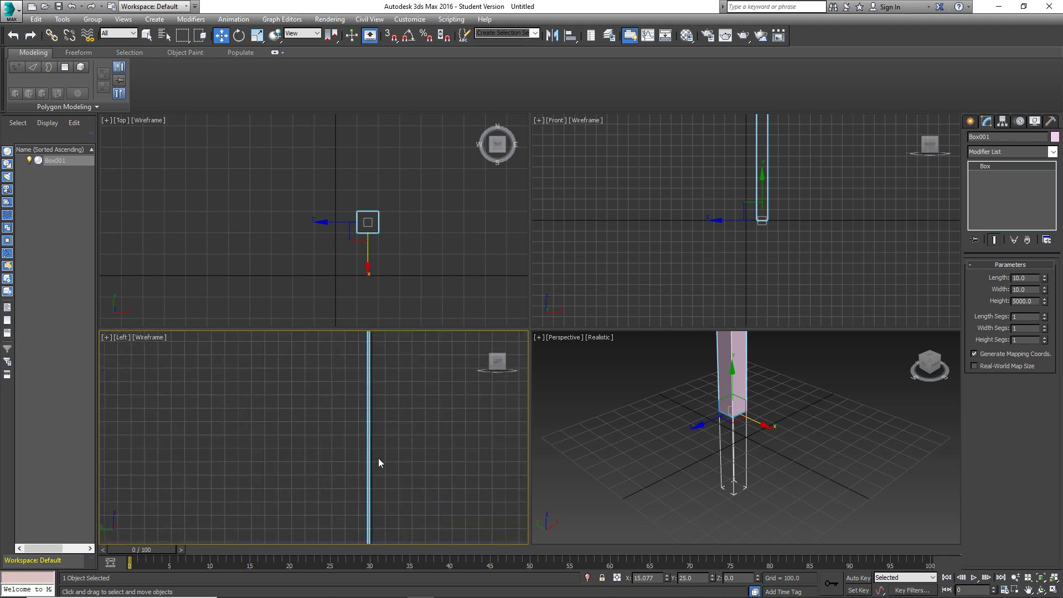
{"action": "double_click", "coordinate": [1024, 301]}
{"action": "type", "text": "10"}
{"action": "key", "text": "Return"}
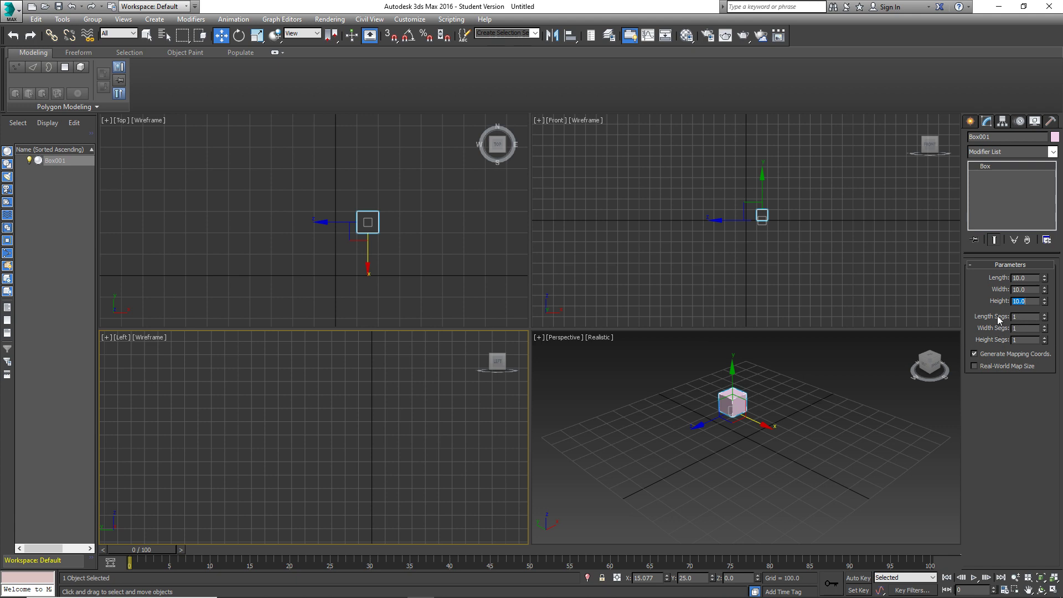
Frame the box close up in the Perspective viewport.
{"action": "scroll", "coordinate": [763, 407], "scroll_direction": "up", "scroll_amount": 5}
{"action": "scroll", "coordinate": [677, 393], "scroll_direction": "down", "scroll_amount": 5}
{"action": "middle_click_drag", "start_coordinate": [677, 394], "coordinate": [828, 405]}
{"action": "scroll", "coordinate": [681, 418], "scroll_direction": "up", "scroll_amount": 2}
{"action": "scroll", "coordinate": [682, 418], "scroll_direction": "up", "scroll_amount": 3}
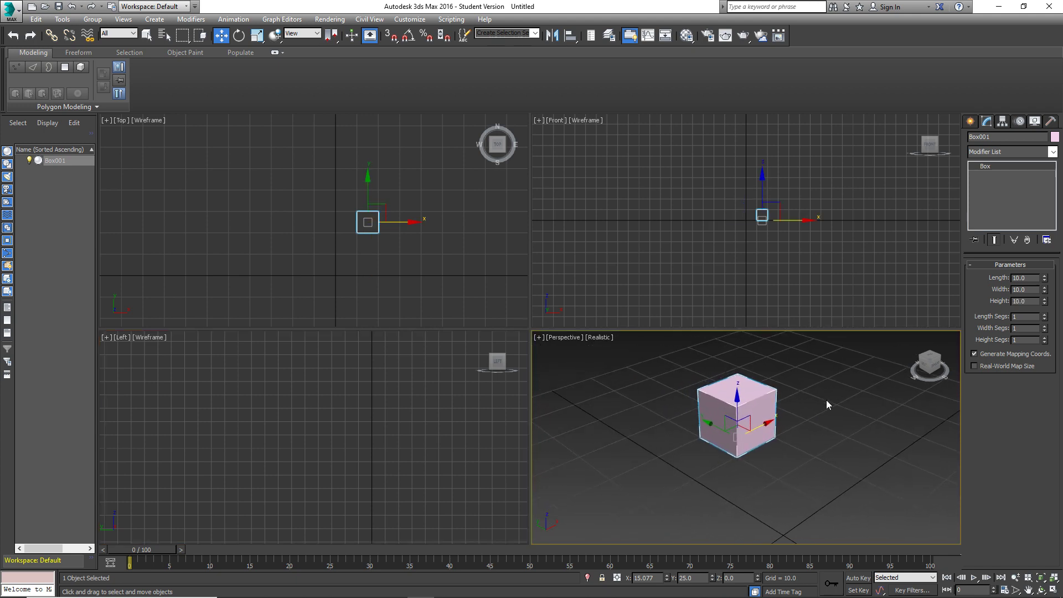
Set the box's length, width and height segments to 2 each.
{"action": "left_click", "coordinate": [1046, 314]}
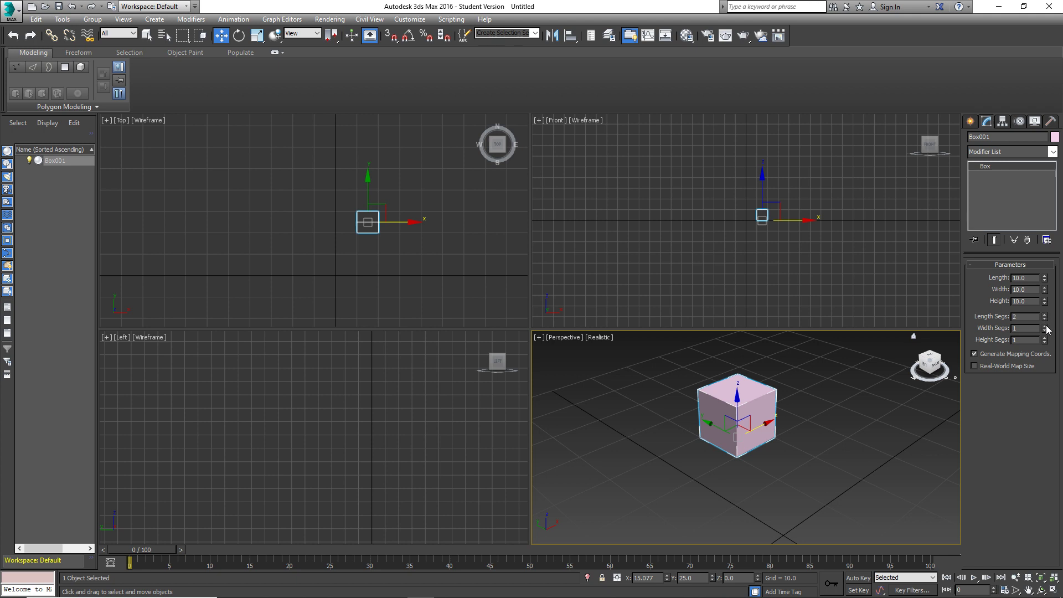
{"action": "left_click", "coordinate": [1045, 326]}
{"action": "left_click", "coordinate": [1045, 338]}
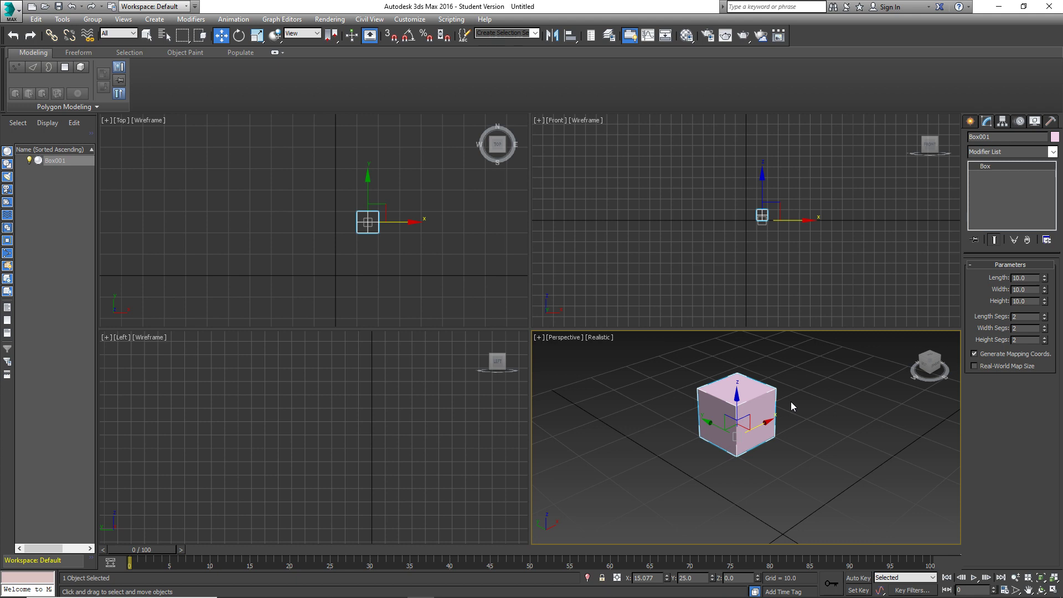
{"action": "middle_click_drag", "start_coordinate": [791, 403], "coordinate": [797, 403]}
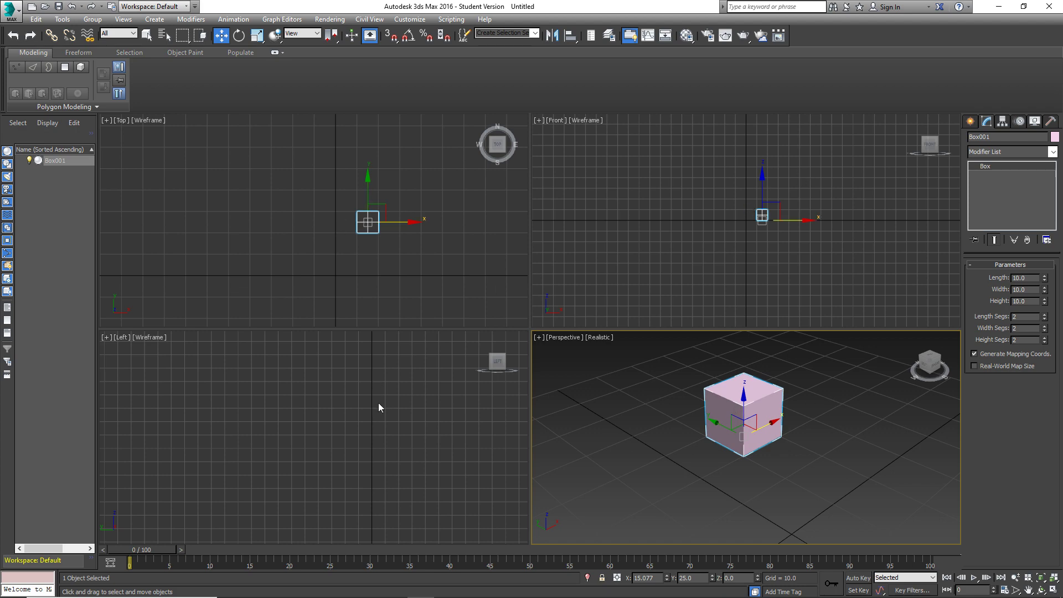
Bring the box into view in the Left viewport and look around it in the Perspective viewport.
{"action": "scroll", "coordinate": [378, 408], "scroll_direction": "down", "scroll_amount": 8}
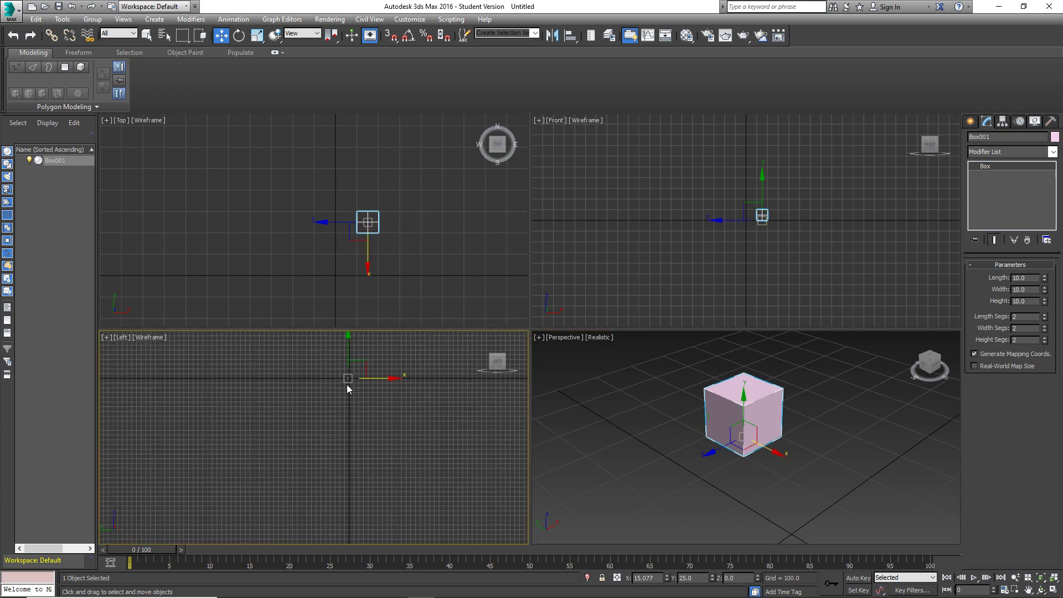
{"action": "scroll", "coordinate": [348, 388], "scroll_direction": "up", "scroll_amount": 8}
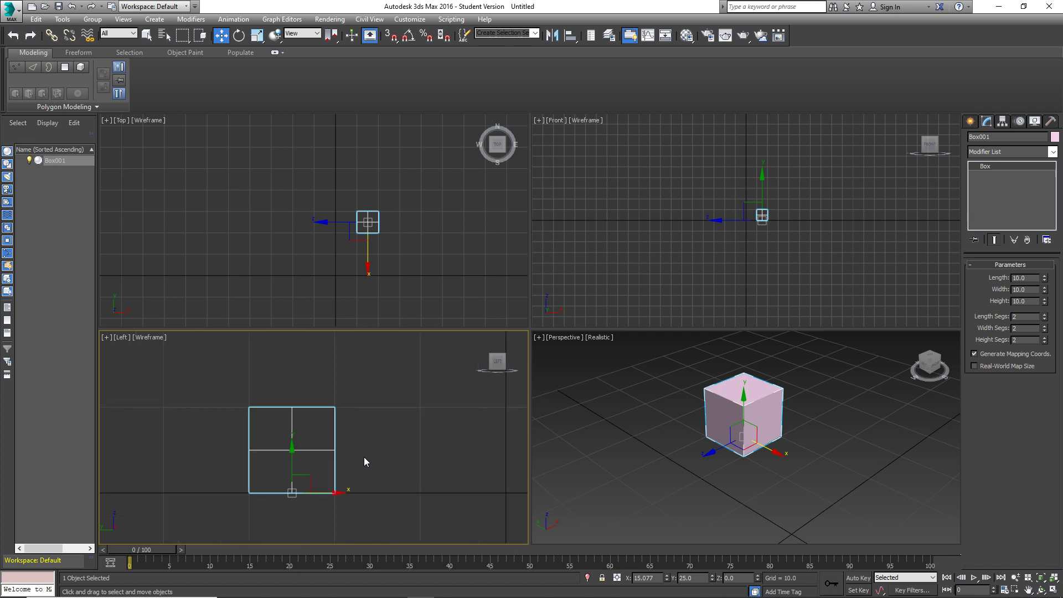
{"action": "middle_click_drag", "start_coordinate": [365, 461], "coordinate": [397, 447]}
{"action": "scroll", "coordinate": [419, 386], "scroll_direction": "down", "scroll_amount": 3}
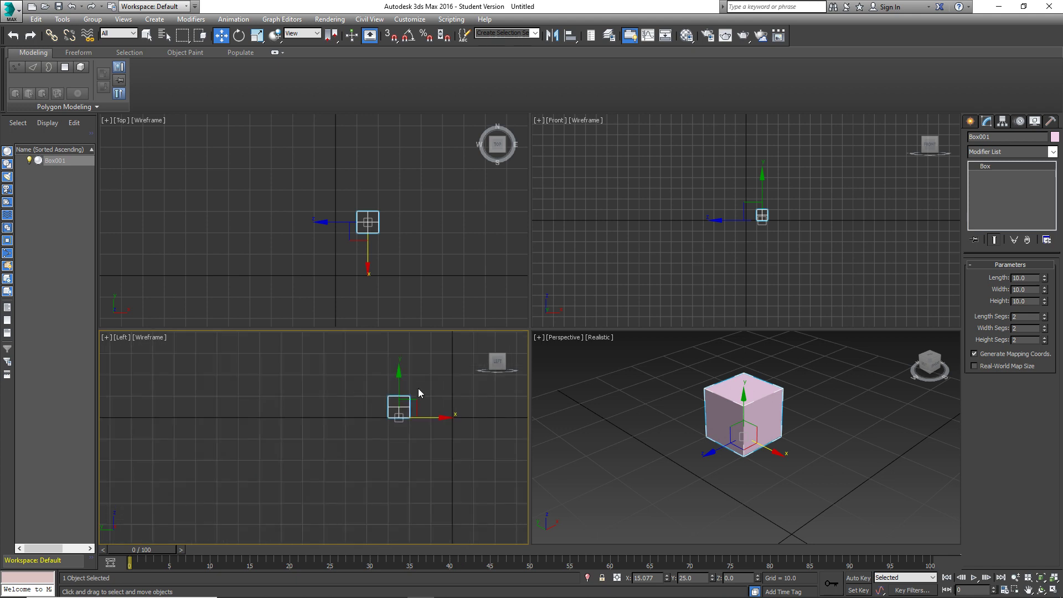
{"action": "left_click", "coordinate": [758, 423]}
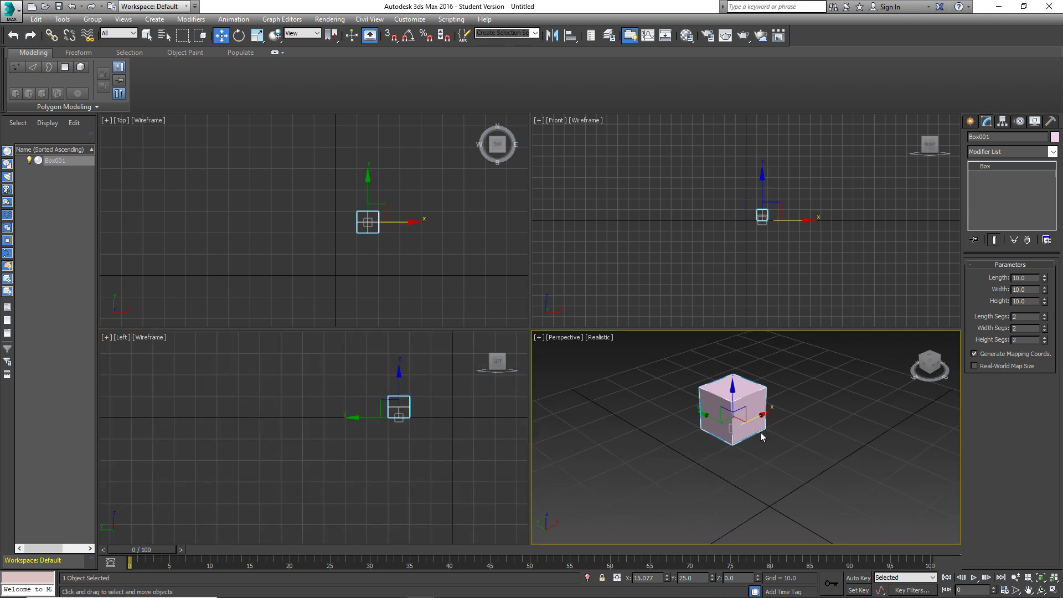
{"action": "mouse_move", "coordinate": [762, 433]}
{"action": "middle_mouse_down", "text": "alt"}
{"action": "mouse_move", "coordinate": [827, 433]}
{"action": "mouse_move", "coordinate": [817, 388]}
{"action": "mouse_move", "coordinate": [809, 402]}
{"action": "mouse_move", "coordinate": [802, 393]}
{"action": "mouse_move", "coordinate": [873, 416]}
{"action": "mouse_move", "coordinate": [632, 423]}
{"action": "mouse_move", "coordinate": [774, 440]}
{"action": "middle_mouse_up", "text": "alt"}
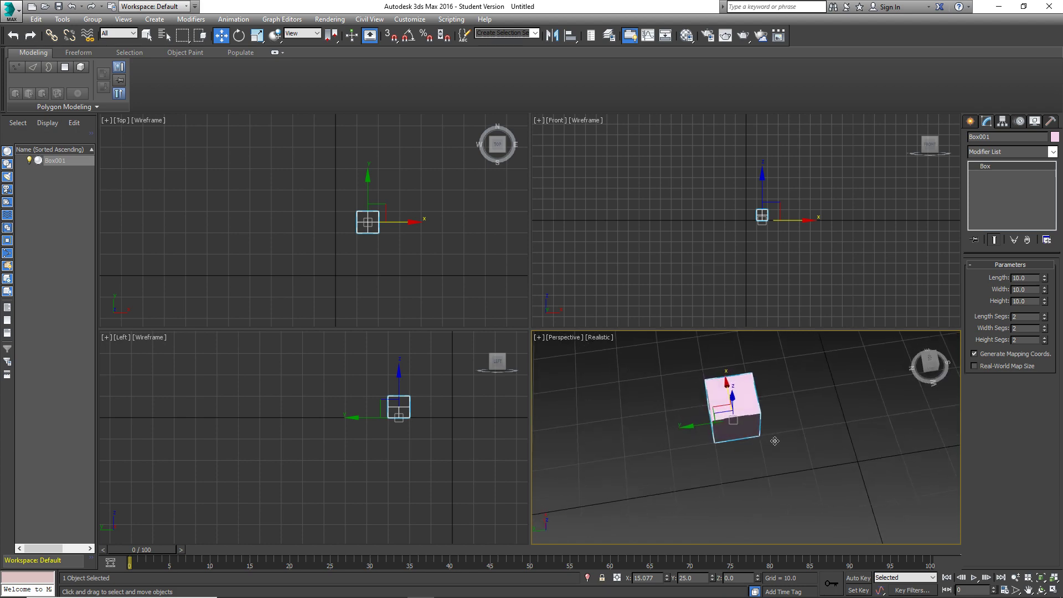
Orbit the Left viewport into an angled orthographic view and inspect the box's wireframe segments with that viewport temporarily maximized.
{"action": "middle_click_drag", "start_coordinate": [413, 418], "coordinate": [370, 426], "text": "alt"}
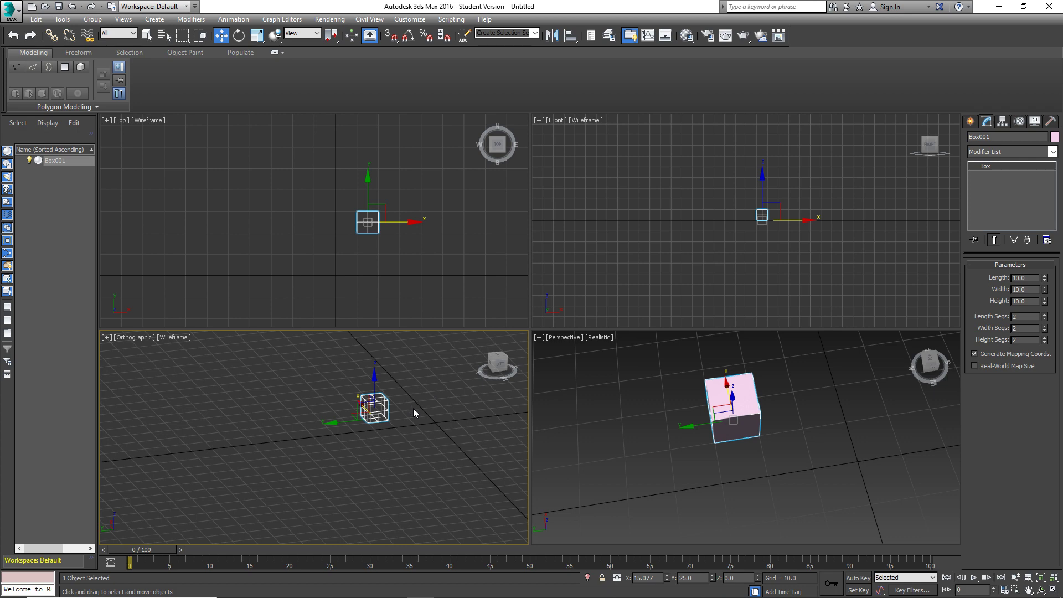
{"action": "middle_click_drag", "start_coordinate": [416, 406], "coordinate": [401, 413]}
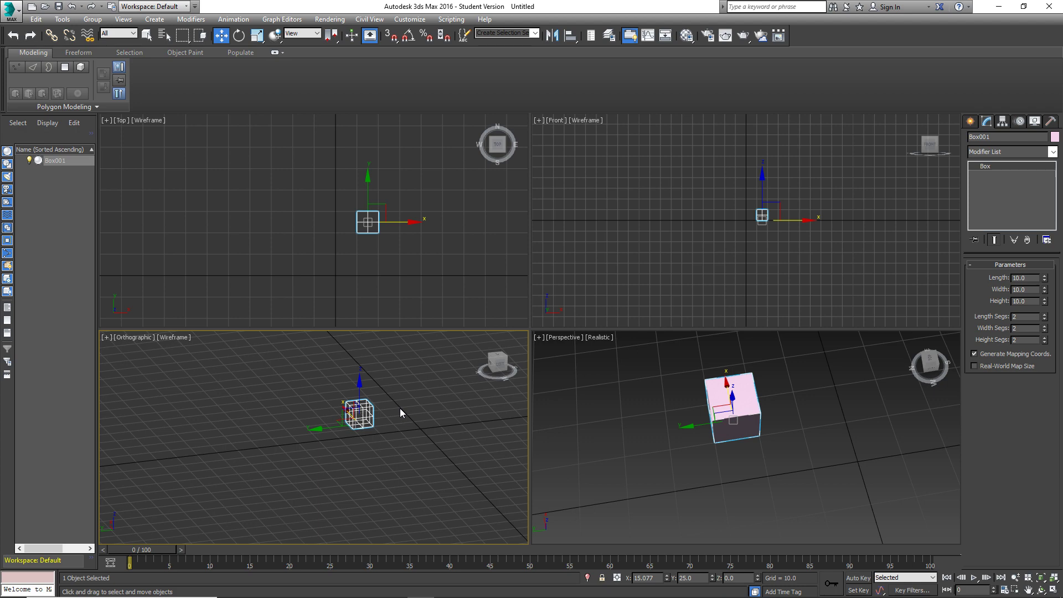
{"action": "key", "text": "alt+w"}
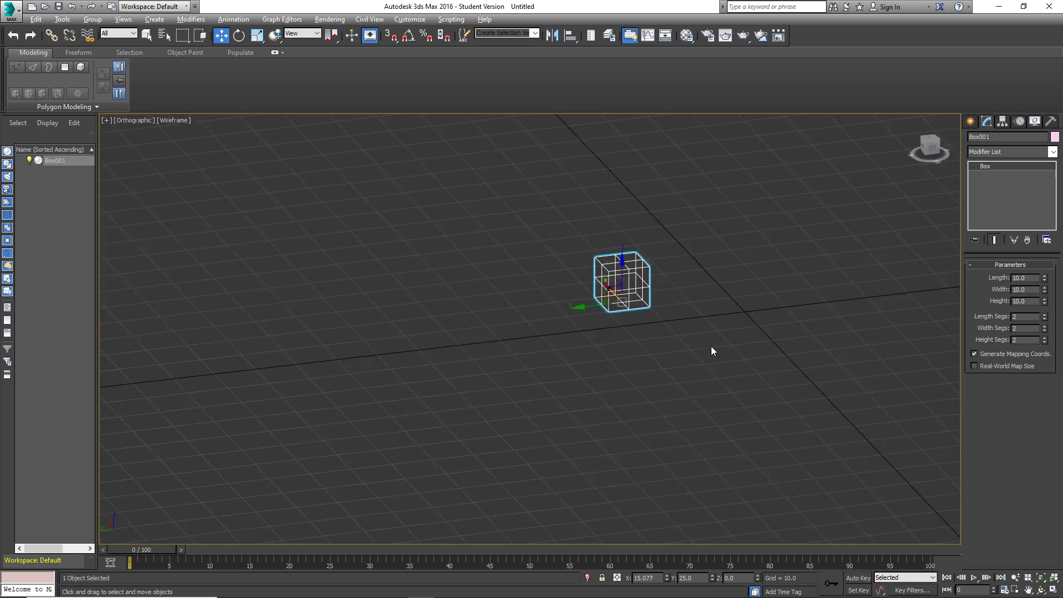
{"action": "scroll", "coordinate": [700, 299], "scroll_direction": "up", "scroll_amount": 6}
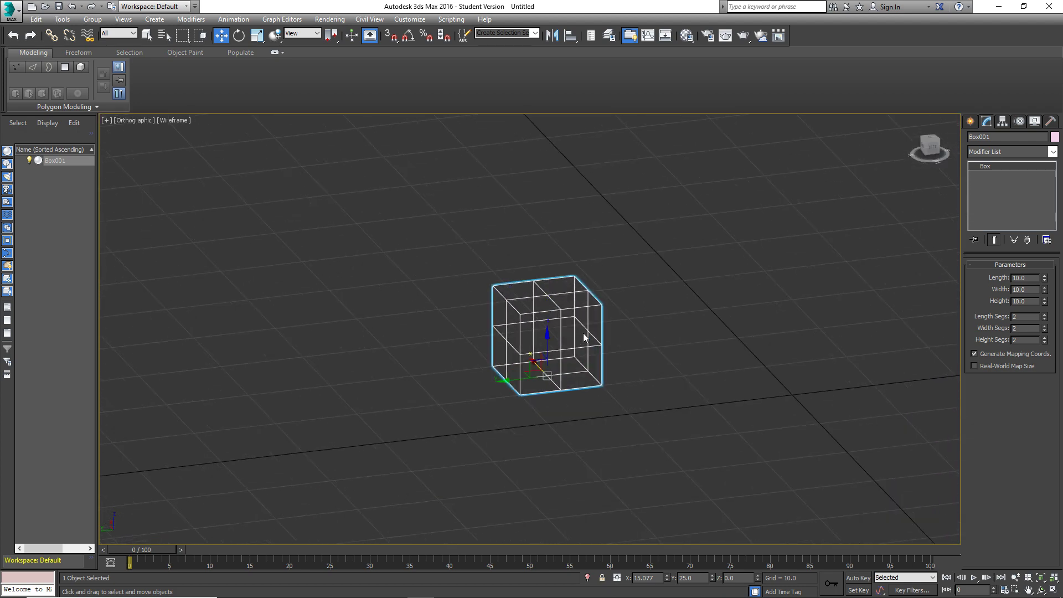
{"action": "middle_click_drag", "start_coordinate": [537, 308], "coordinate": [556, 317], "text": "alt"}
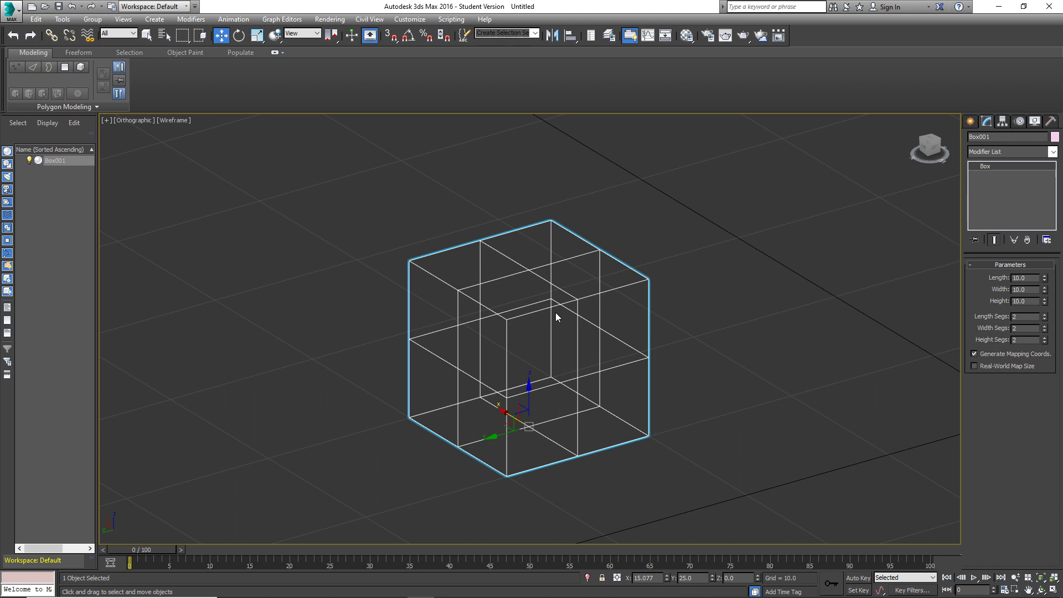
{"action": "key", "text": "alt+w"}
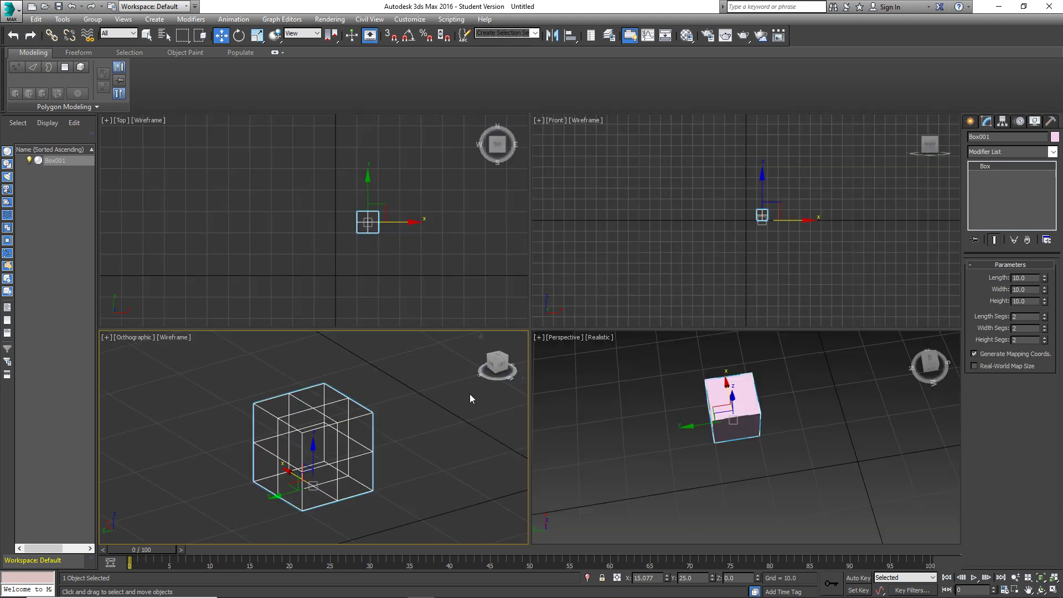
Examine the shaded box in the Perspective viewport from several angles, both close up and from farther away.
{"action": "middle_click_drag", "start_coordinate": [804, 433], "coordinate": [761, 403], "text": "alt"}
{"action": "key", "text": "z"}
{"action": "scroll", "coordinate": [761, 403], "scroll_direction": "down", "scroll_amount": 8}
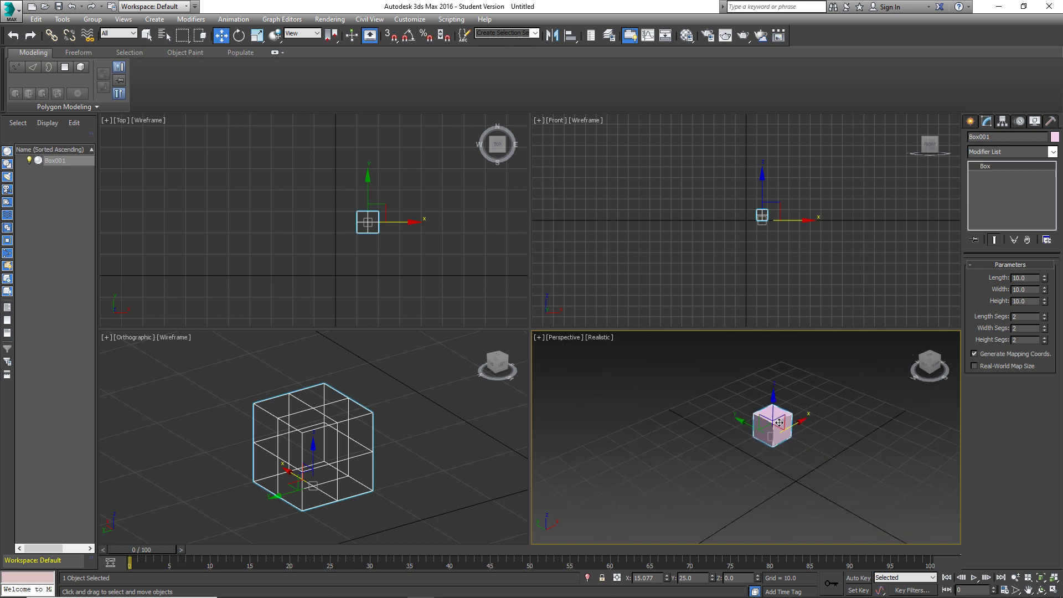
{"action": "scroll", "coordinate": [741, 421], "scroll_direction": "up", "scroll_amount": 4}
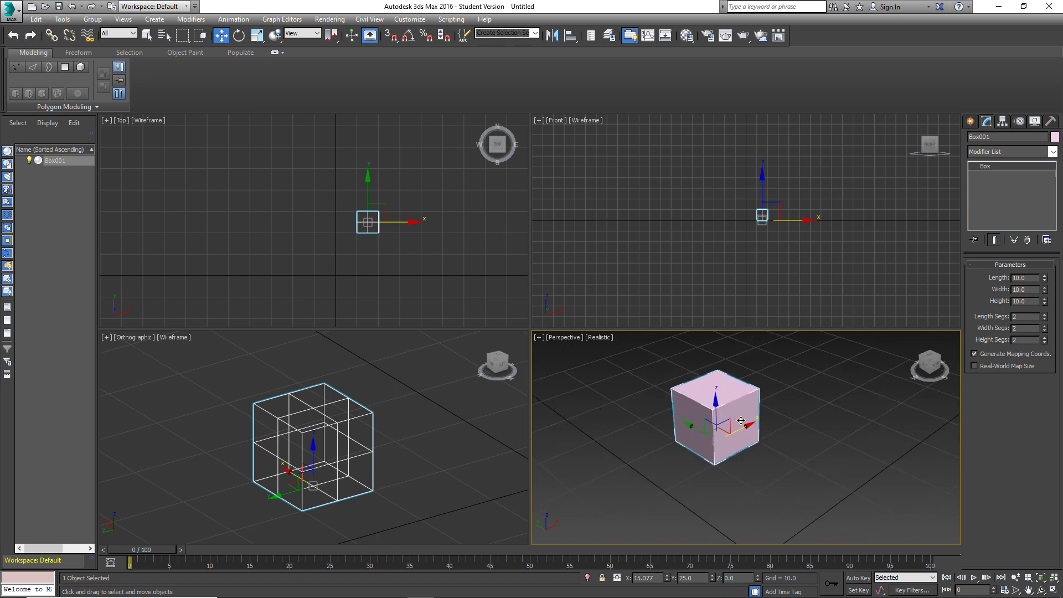
{"action": "scroll", "coordinate": [741, 421], "scroll_direction": "up", "scroll_amount": 4}
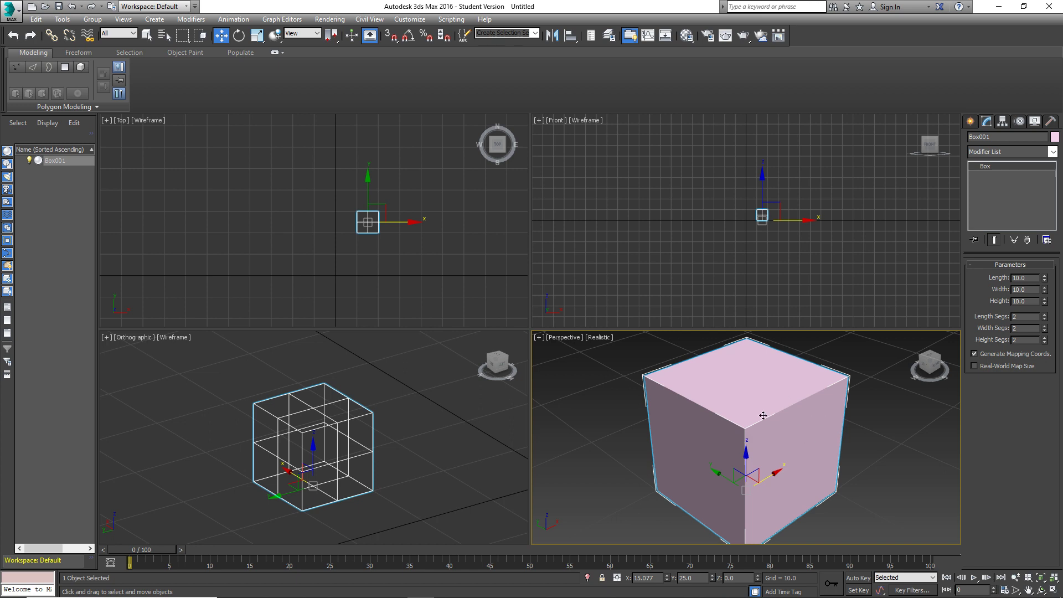
{"action": "mouse_move", "coordinate": [742, 424]}
{"action": "middle_mouse_down", "text": "alt"}
{"action": "mouse_move", "coordinate": [720, 426]}
{"action": "mouse_move", "coordinate": [755, 423]}
{"action": "middle_mouse_up", "text": "alt"}
{"action": "scroll", "coordinate": [756, 423], "scroll_direction": "down", "scroll_amount": 6}
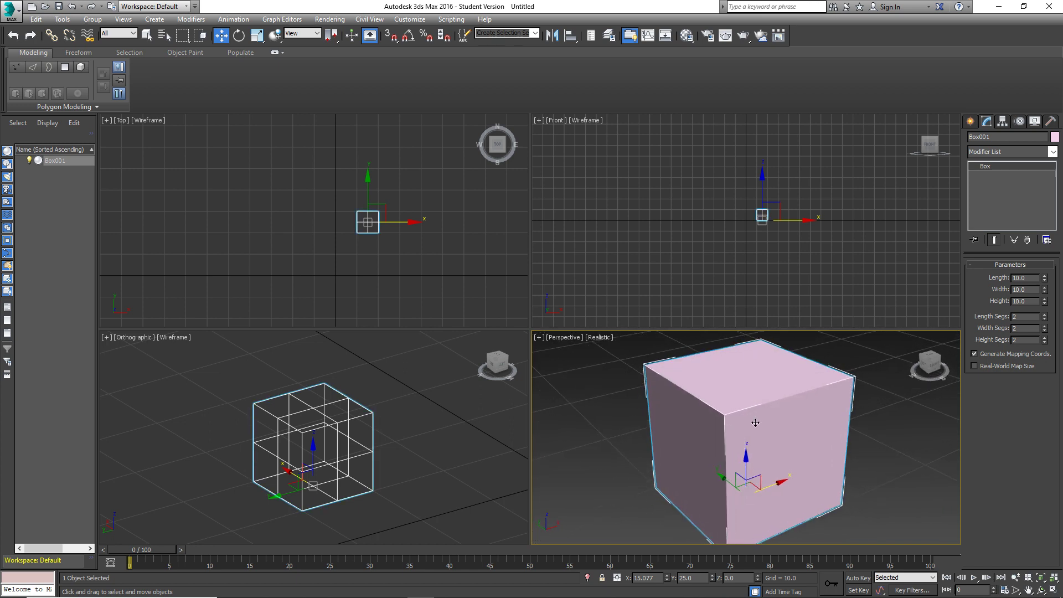
{"action": "scroll", "coordinate": [756, 422], "scroll_direction": "up", "scroll_amount": 10}
{"action": "scroll", "coordinate": [756, 422], "scroll_direction": "down", "scroll_amount": 12}
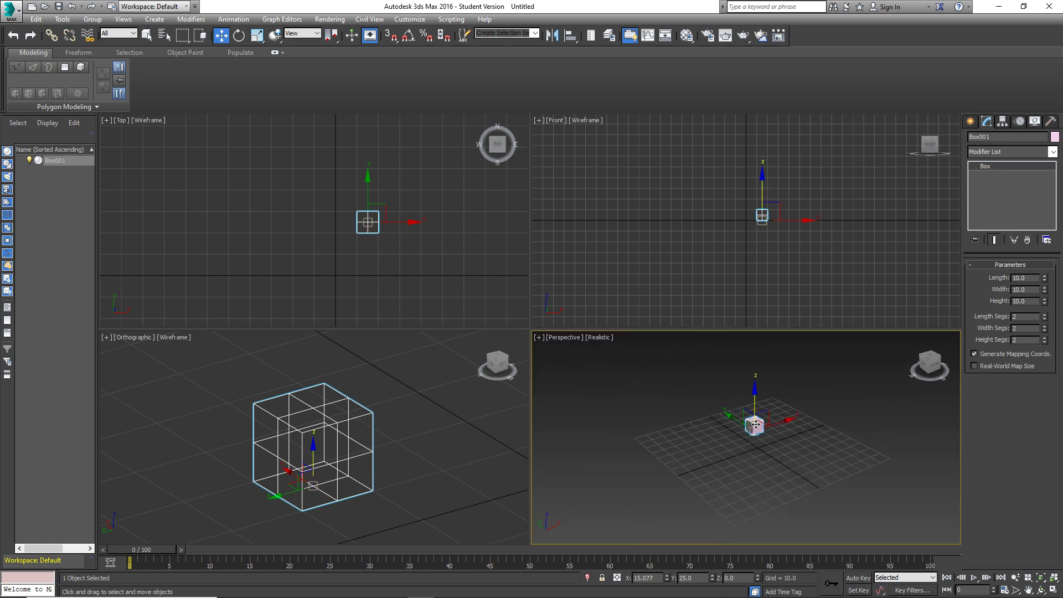
{"action": "middle_click_drag", "start_coordinate": [756, 423], "coordinate": [817, 441], "text": "alt"}
{"action": "middle_click_drag", "start_coordinate": [817, 441], "coordinate": [746, 452]}
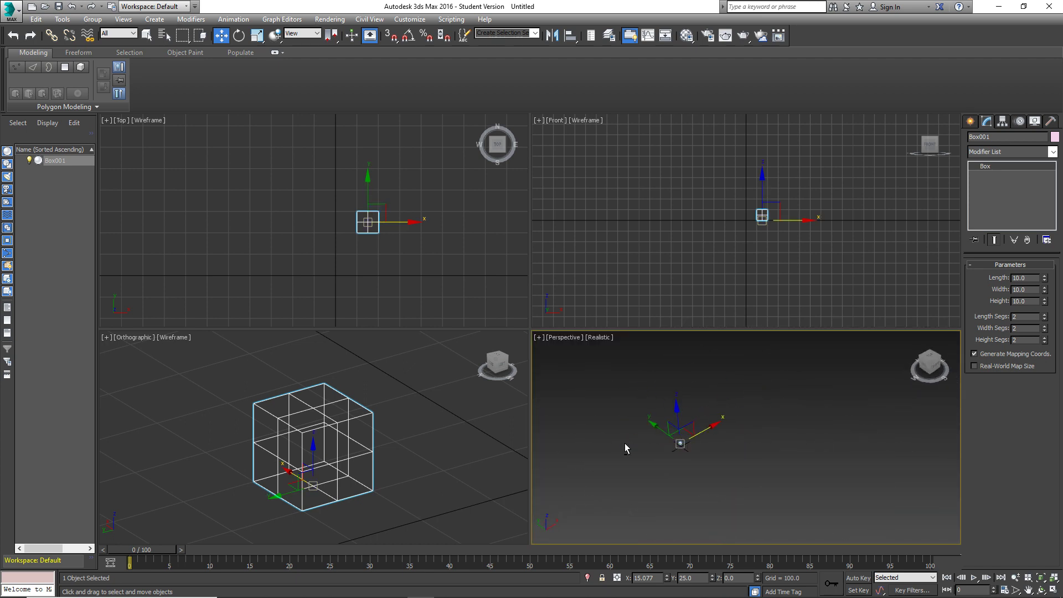
{"action": "middle_click_drag", "start_coordinate": [624, 443], "coordinate": [637, 428], "text": "alt"}
{"action": "scroll", "coordinate": [620, 416], "scroll_direction": "up", "scroll_amount": 5}
{"action": "scroll", "coordinate": [662, 424], "scroll_direction": "up", "scroll_amount": 4}
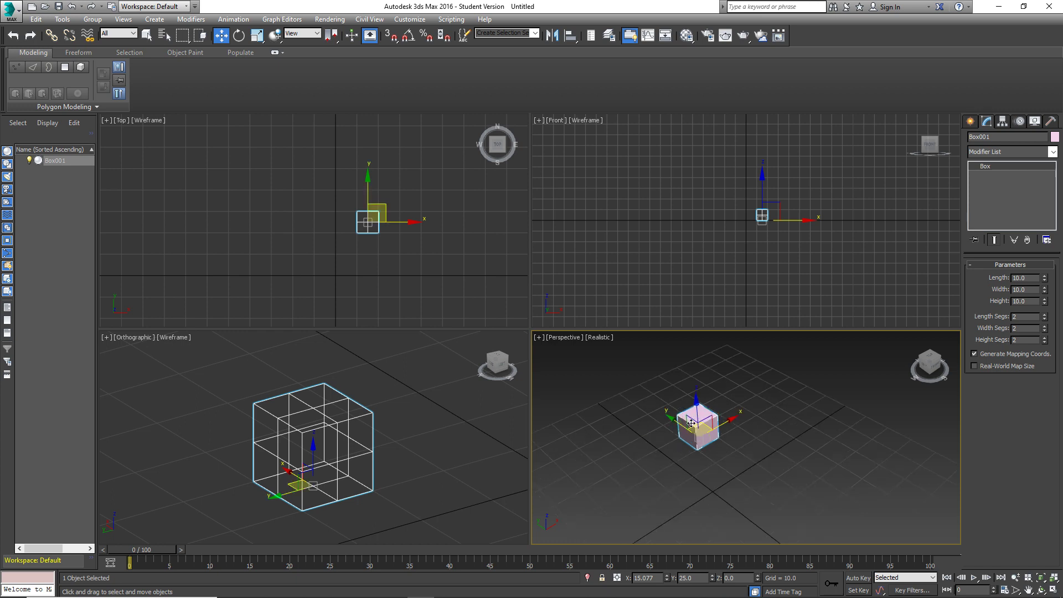
{"action": "scroll", "coordinate": [688, 424], "scroll_direction": "up", "scroll_amount": 8}
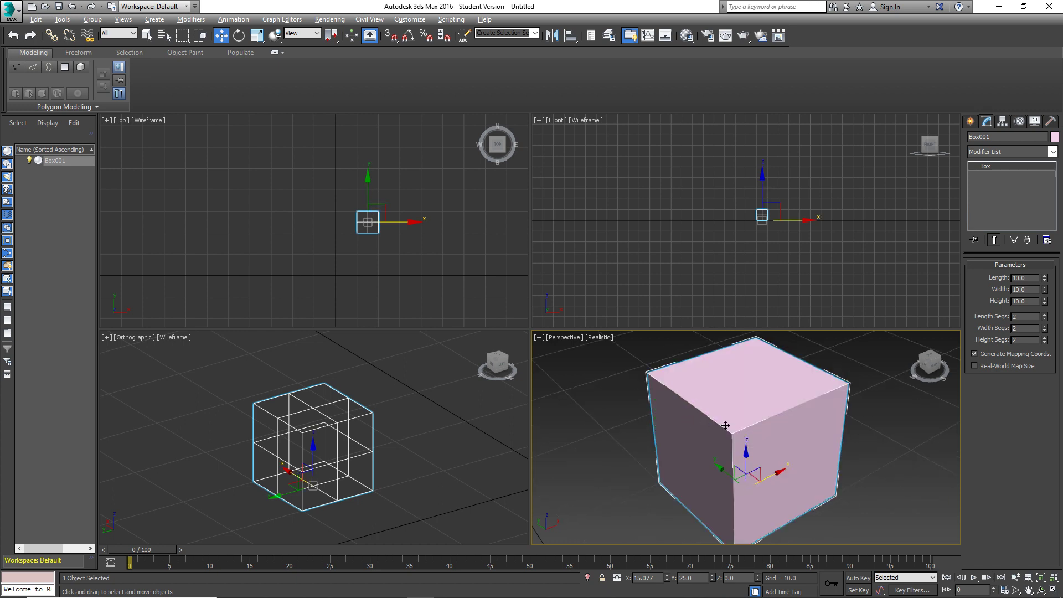
{"action": "scroll", "coordinate": [731, 418], "scroll_direction": "down", "scroll_amount": 3}
{"action": "scroll", "coordinate": [776, 413], "scroll_direction": "down", "scroll_amount": 3}
{"action": "scroll", "coordinate": [777, 413], "scroll_direction": "down", "scroll_amount": 2}
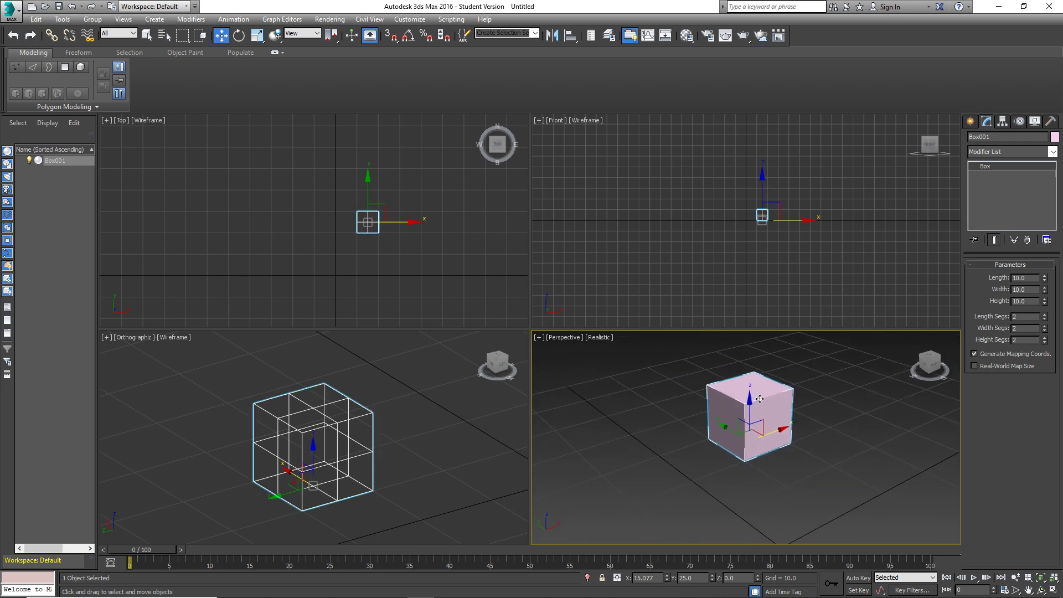
{"action": "scroll", "coordinate": [760, 402], "scroll_direction": "down", "scroll_amount": 3}
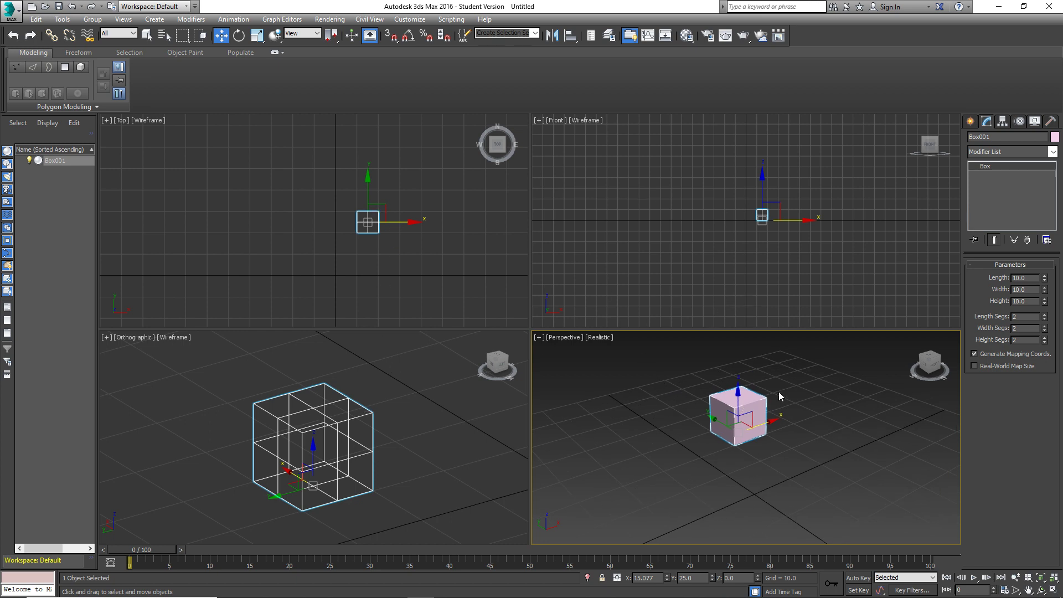
{"action": "middle_click_drag", "start_coordinate": [779, 392], "coordinate": [767, 394]}
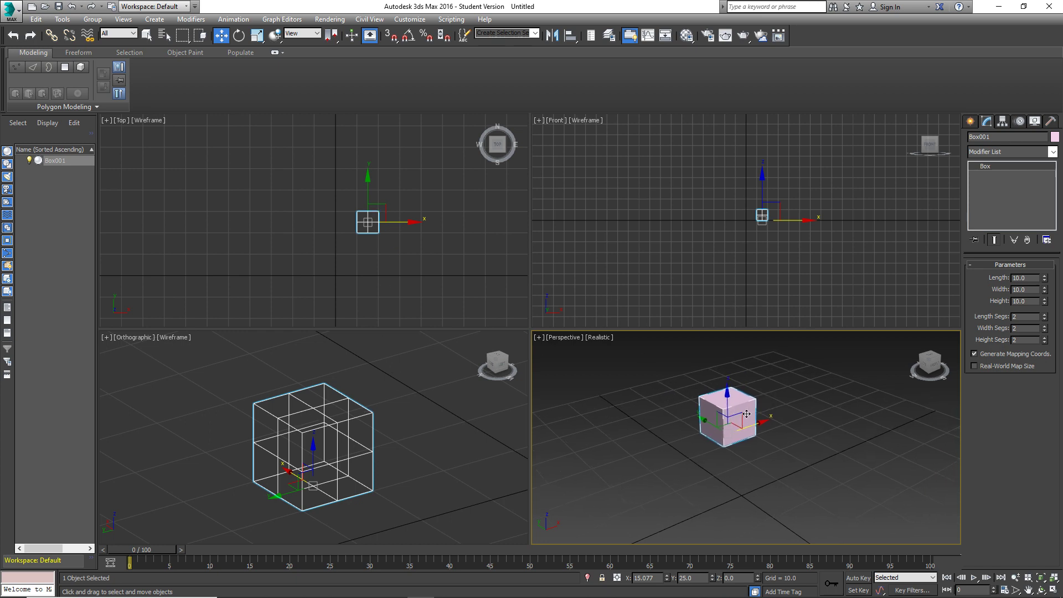
Turn on edged faces in the Perspective viewport and frame the box to show its segment lines.
{"action": "key", "text": "F4"}
{"action": "key", "text": "z"}
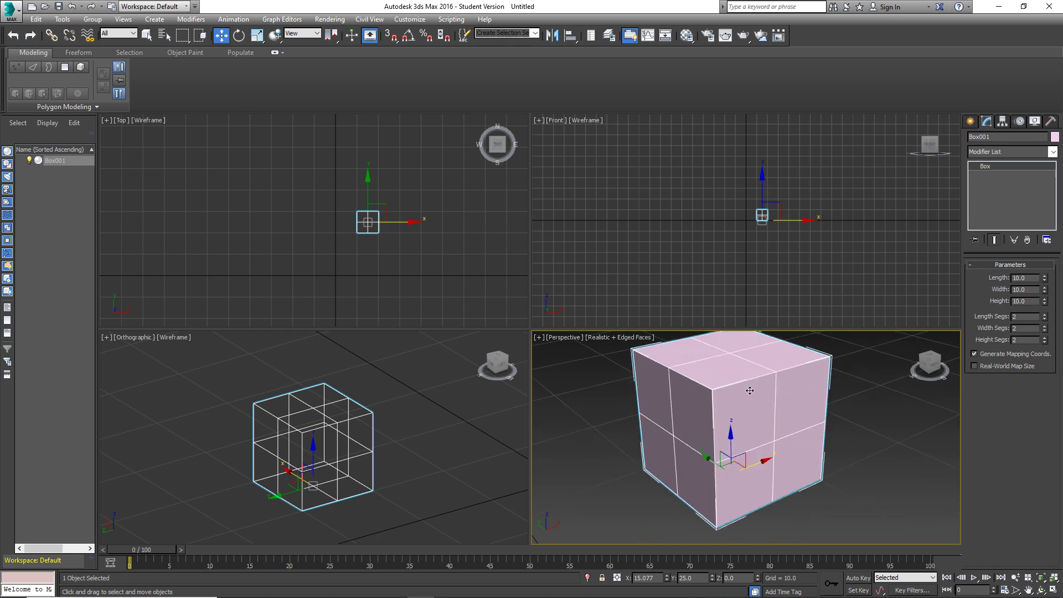
{"action": "scroll", "coordinate": [753, 377], "scroll_direction": "down", "scroll_amount": 2}
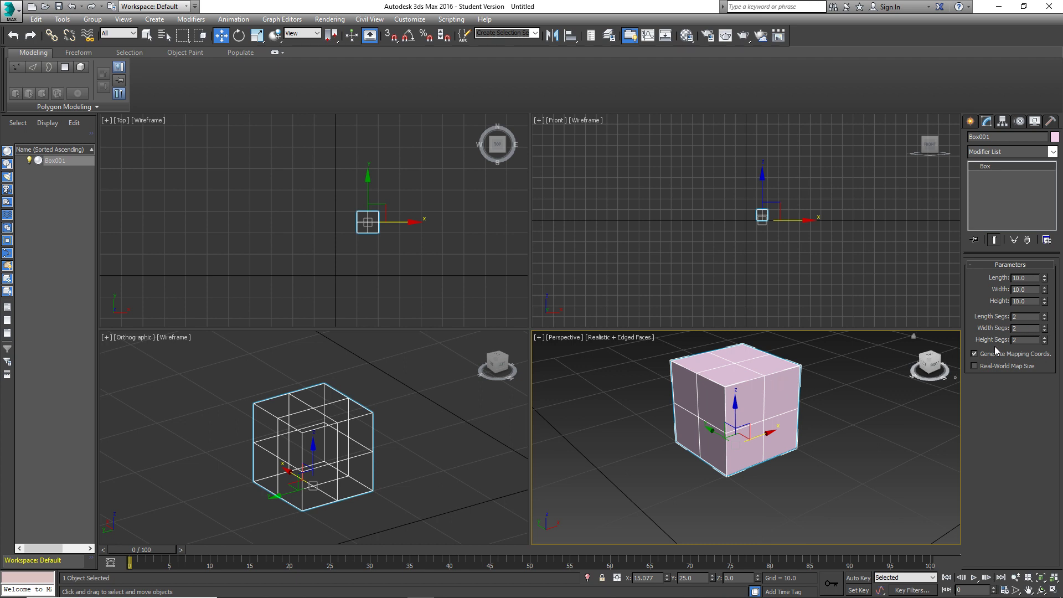
Set the box's length, width and height segments back to 1 each and check it in the Perspective viewport.
{"action": "left_click", "coordinate": [1045, 319]}
{"action": "left_click", "coordinate": [1046, 330]}
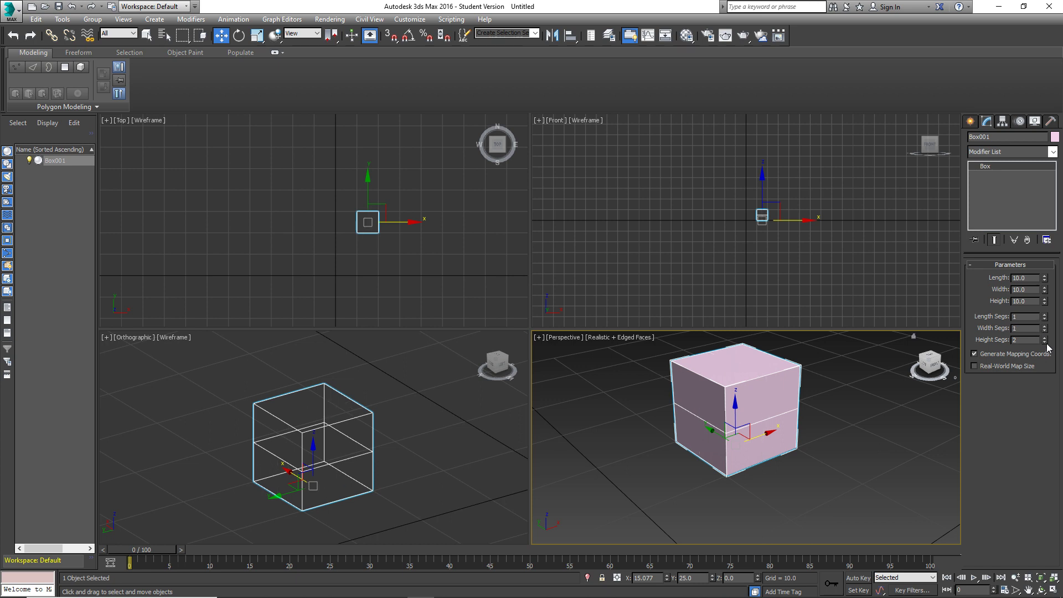
{"action": "left_click", "coordinate": [1045, 342]}
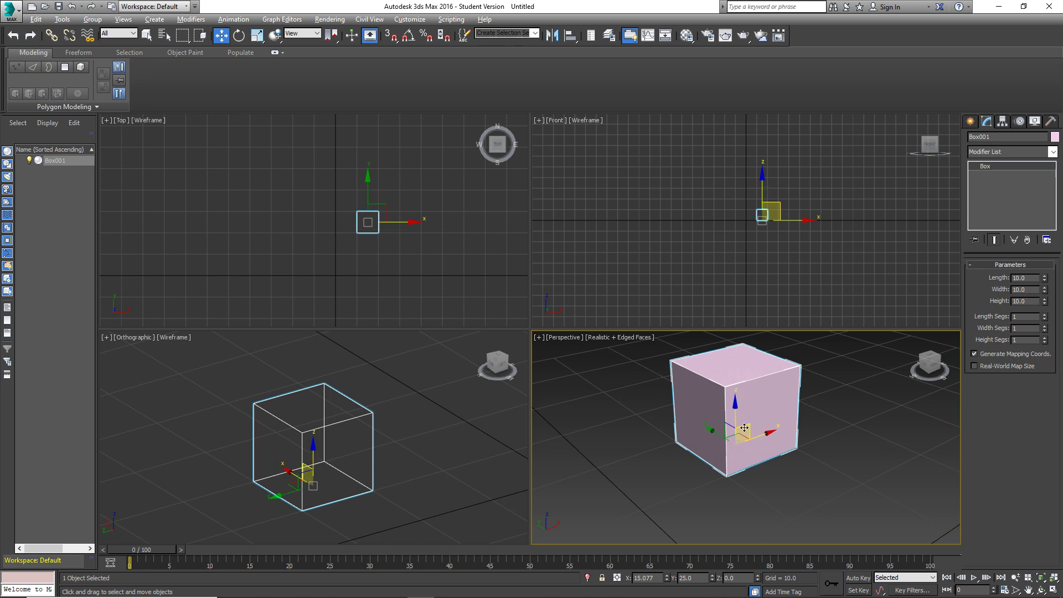
{"action": "mouse_move", "coordinate": [745, 434]}
{"action": "middle_mouse_down", "text": "alt"}
{"action": "mouse_move", "coordinate": [789, 371]}
{"action": "mouse_move", "coordinate": [807, 368]}
{"action": "mouse_move", "coordinate": [745, 438]}
{"action": "mouse_move", "coordinate": [734, 424]}
{"action": "middle_mouse_up", "text": "alt"}
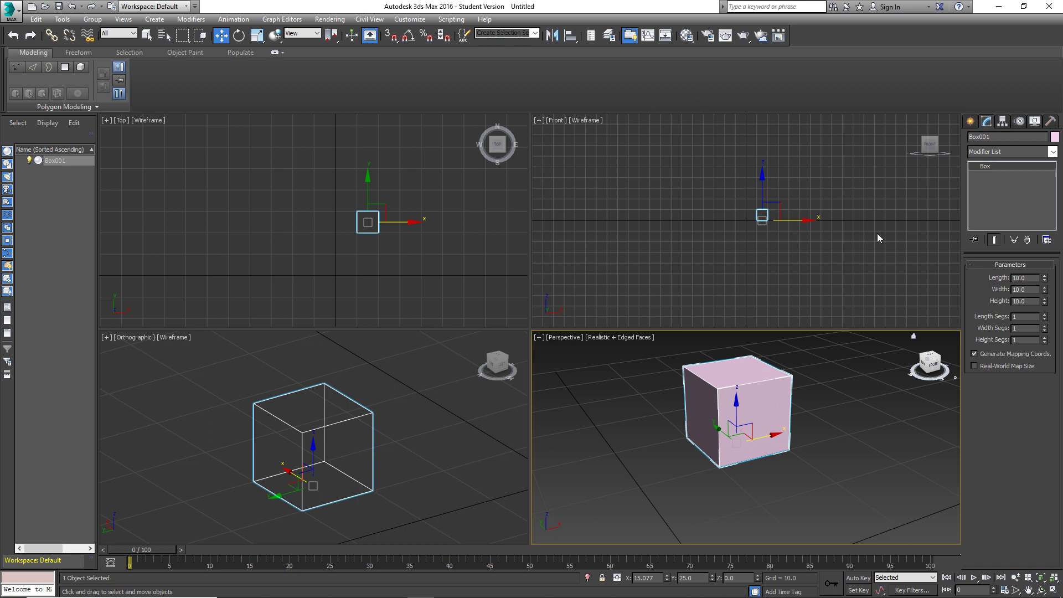
Review the object types available for creation under Standard Primitives and Splines, ending on Standard Primitives.
{"action": "left_click", "coordinate": [971, 121]}
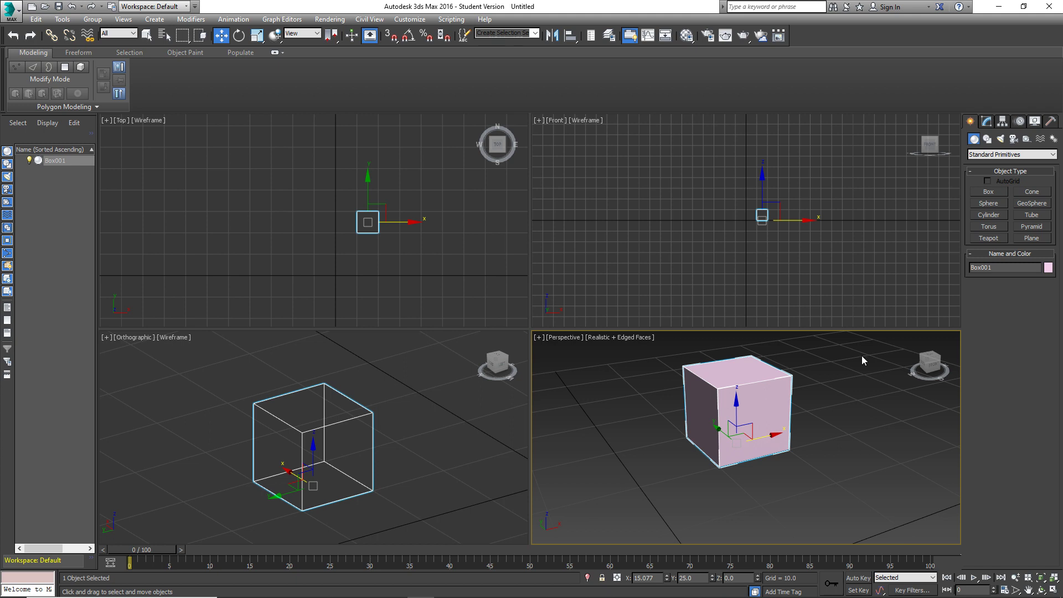
{"action": "left_click", "coordinate": [988, 122]}
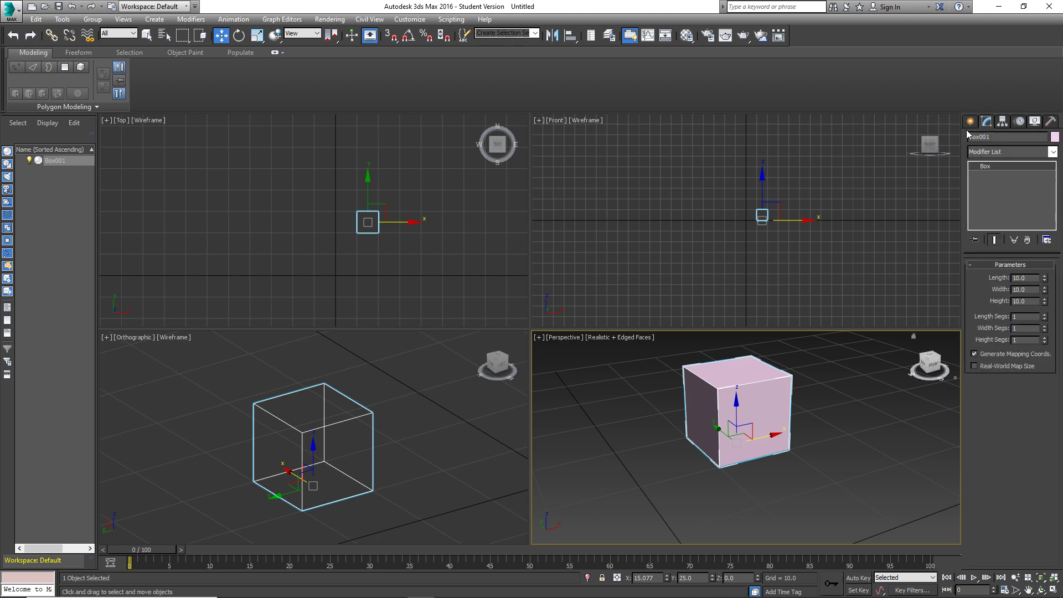
{"action": "left_click", "coordinate": [970, 123]}
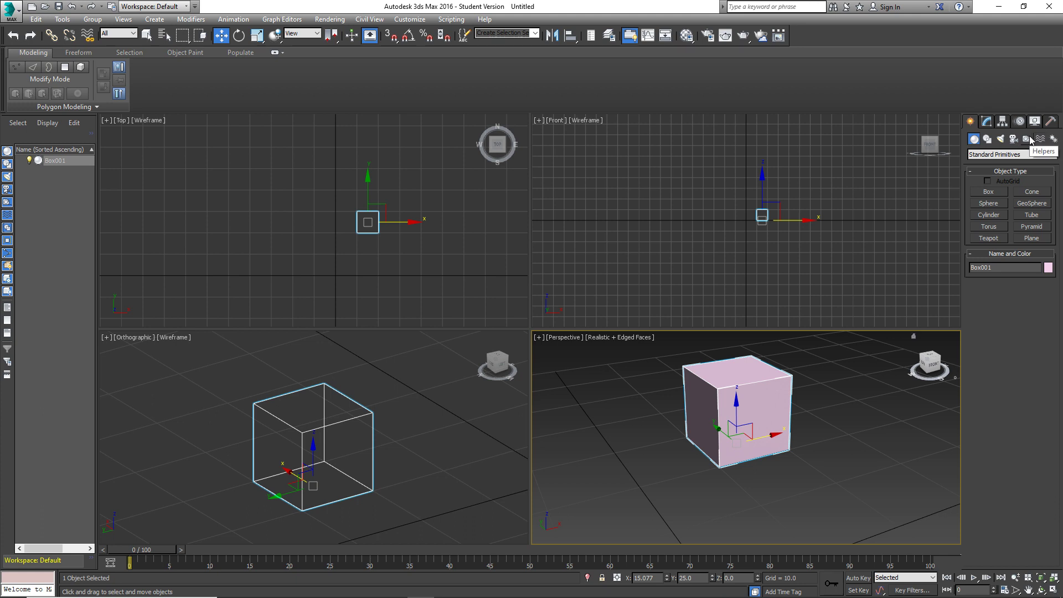
{"action": "left_click", "coordinate": [988, 140]}
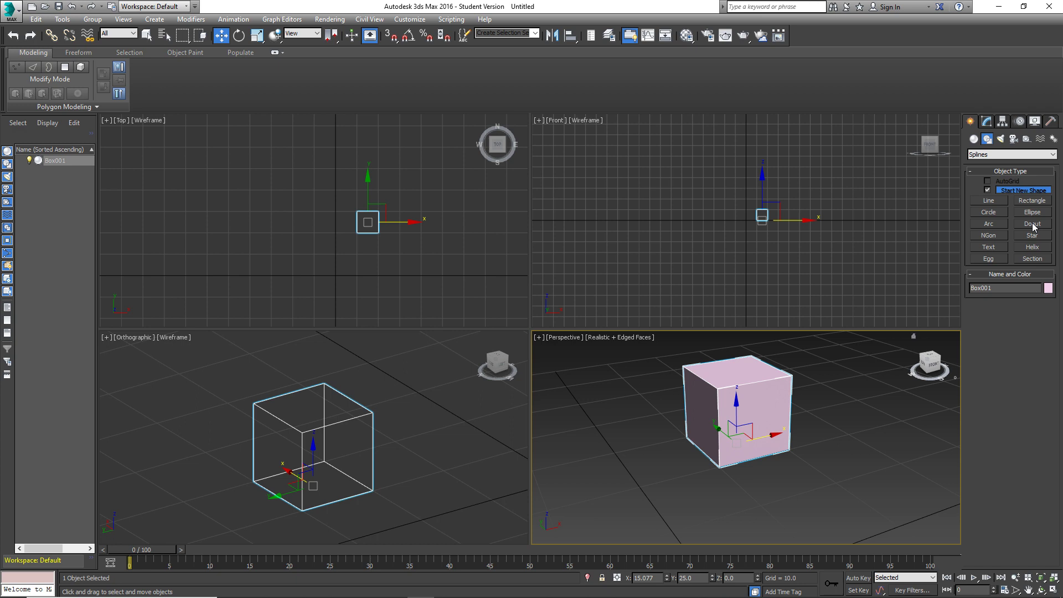
{"action": "left_click", "coordinate": [973, 139]}
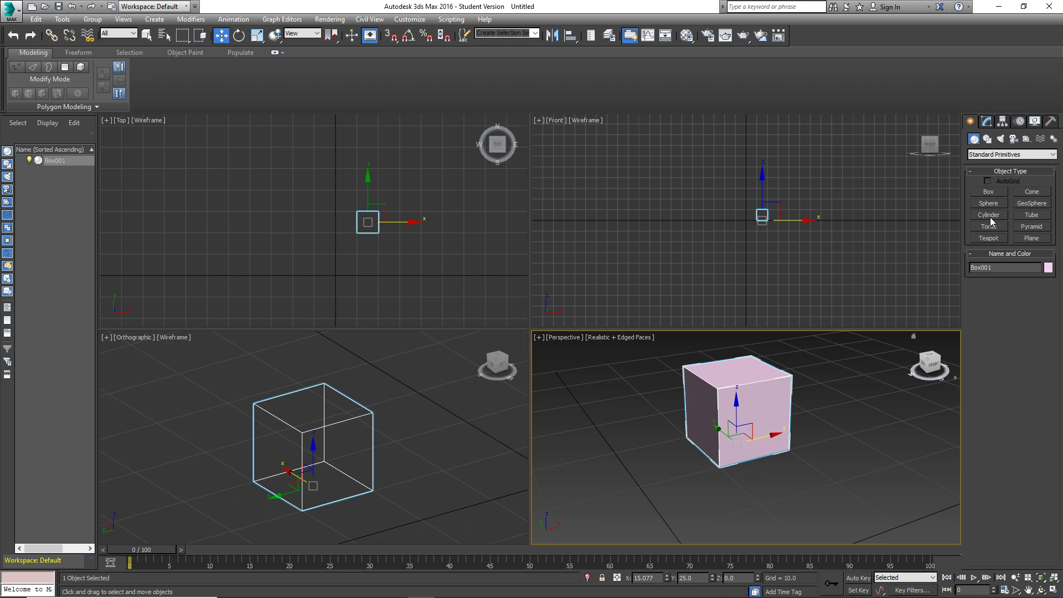
Look over the Splines object types, return to Standard Primitives, and collapse and reopen the object type list.
{"action": "left_click", "coordinate": [988, 139]}
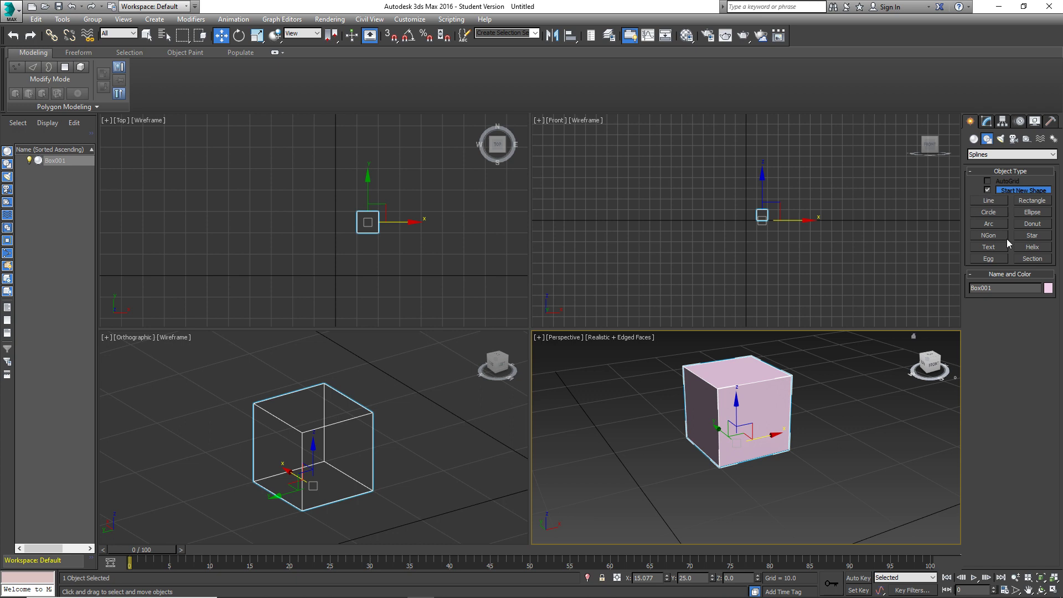
{"action": "left_click", "coordinate": [976, 139]}
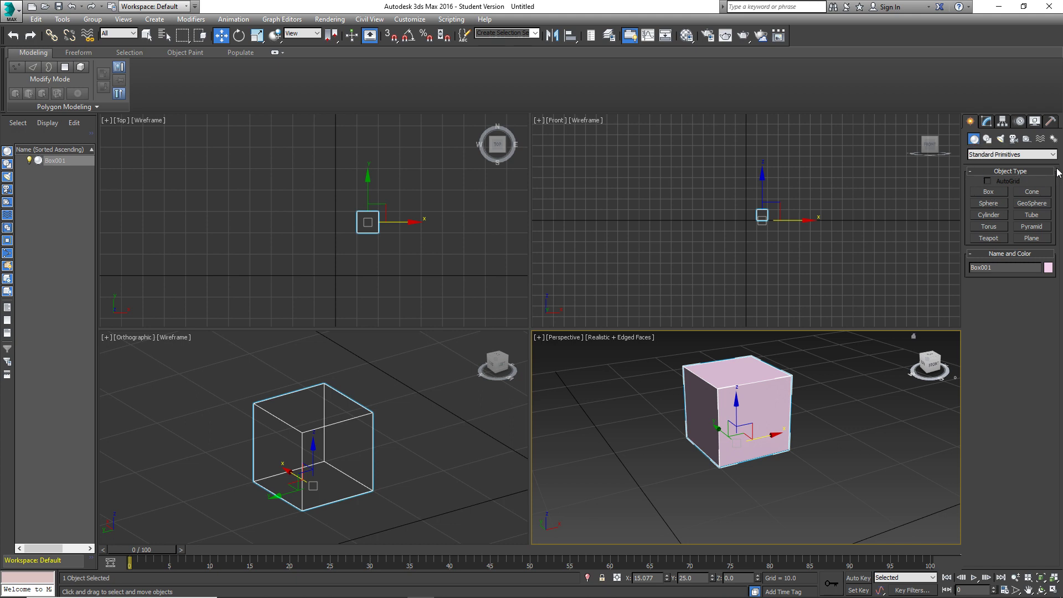
{"action": "left_click", "coordinate": [972, 171]}
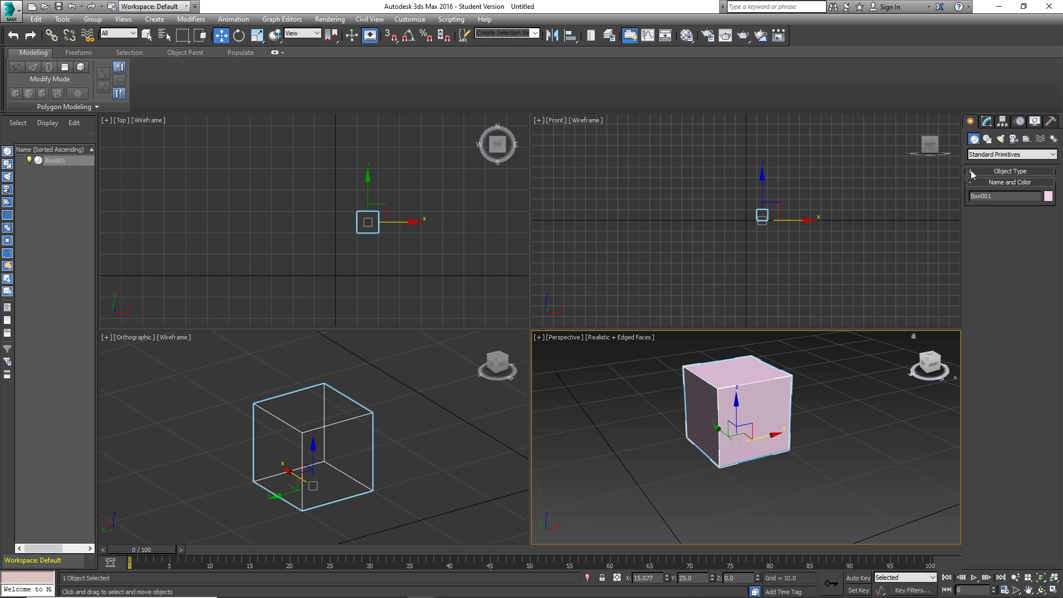
{"action": "left_click", "coordinate": [973, 172]}
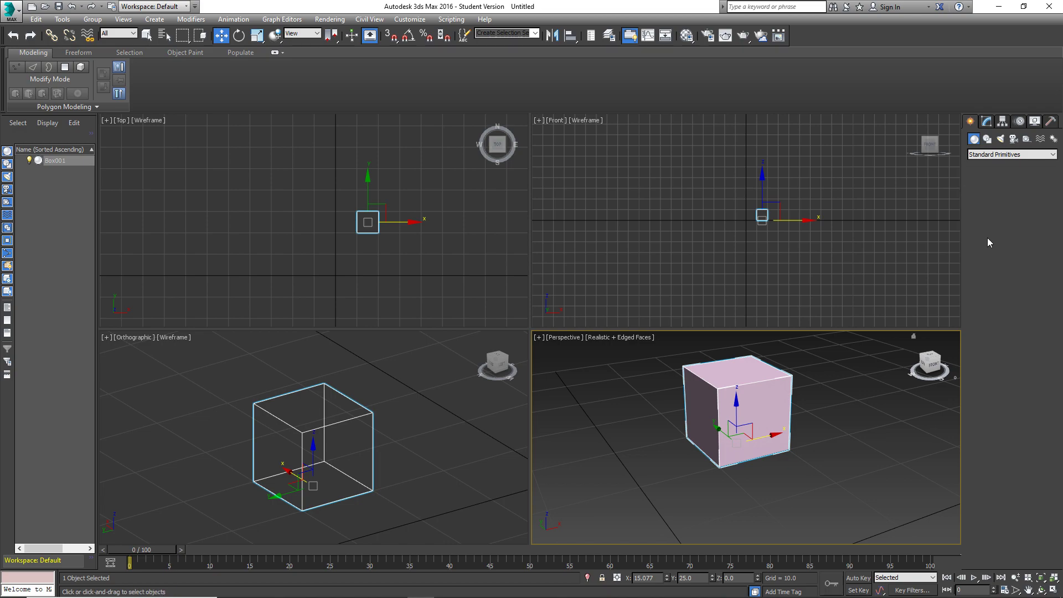
Create a teapot with a radius of about 62 in the Front viewport and inspect it in Perspective.
{"action": "left_click", "coordinate": [989, 238]}
{"action": "left_click_drag", "start_coordinate": [683, 202], "coordinate": [737, 240]}
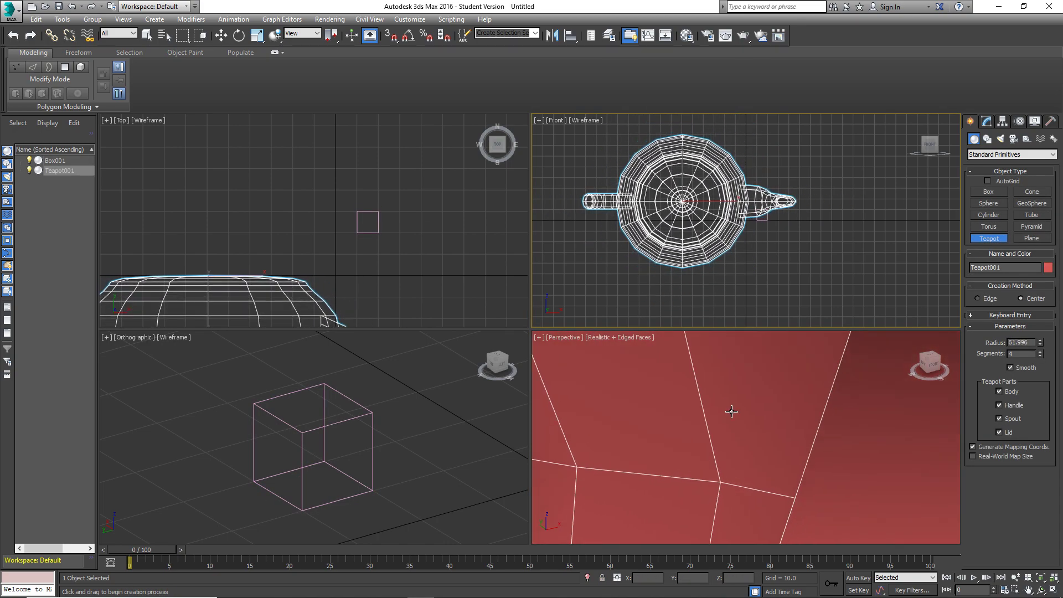
{"action": "scroll", "coordinate": [731, 409], "scroll_direction": "down", "scroll_amount": 5}
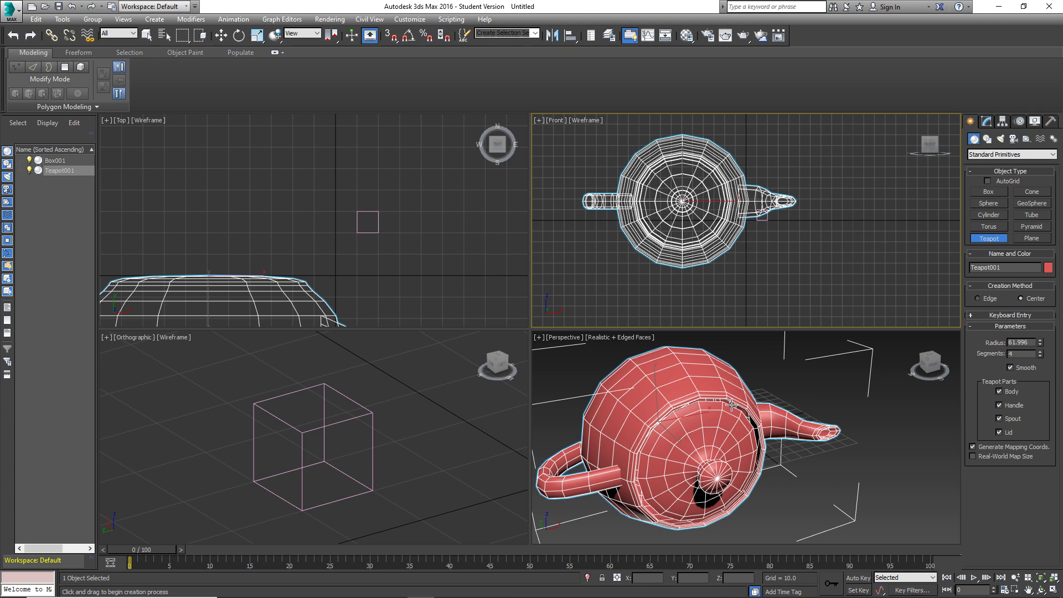
{"action": "scroll", "coordinate": [739, 410], "scroll_direction": "up", "scroll_amount": 6}
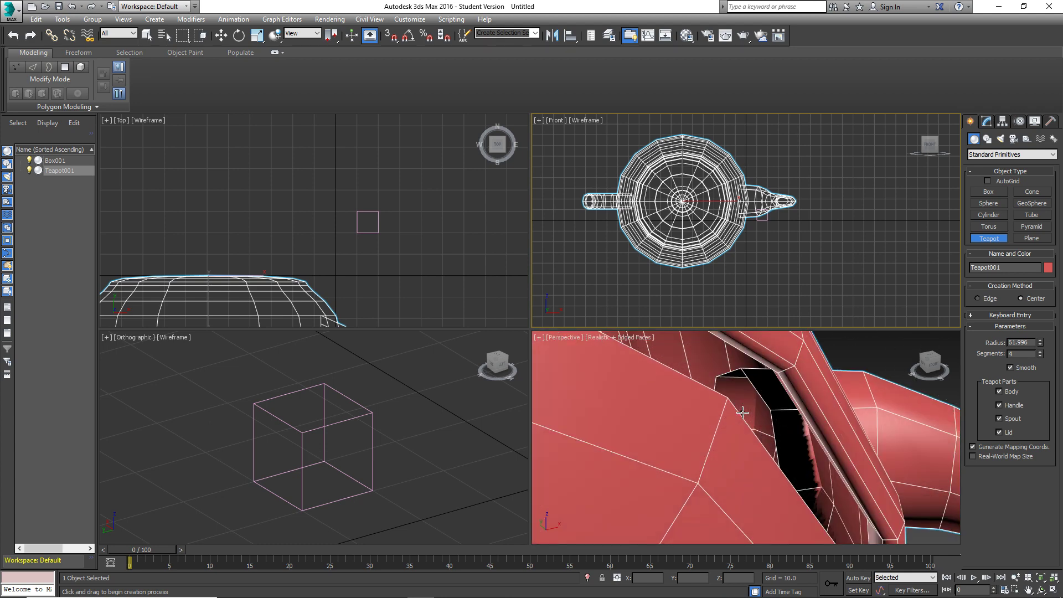
{"action": "scroll", "coordinate": [743, 412], "scroll_direction": "down", "scroll_amount": 6}
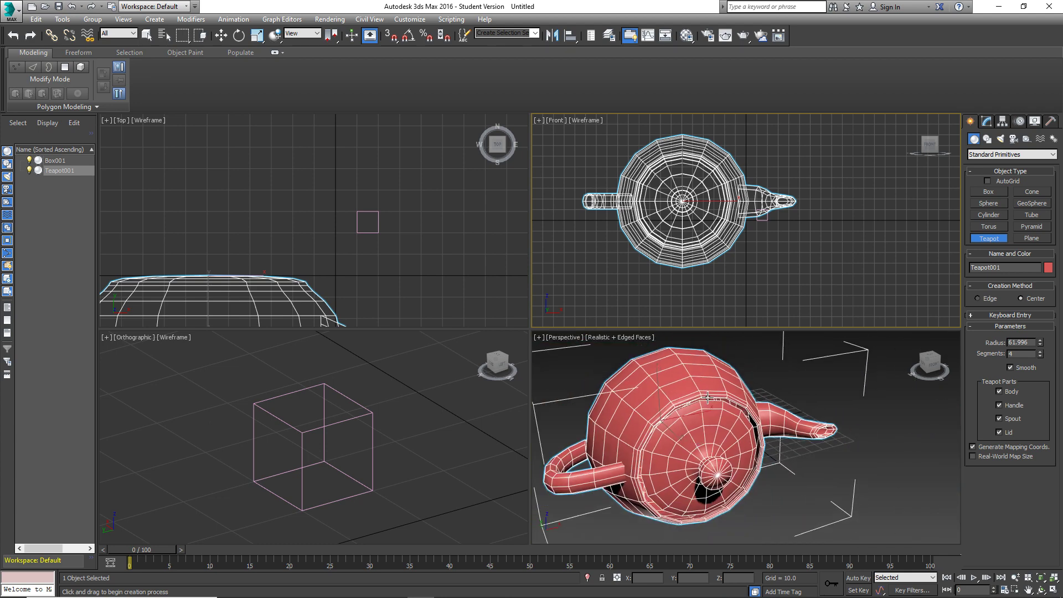
{"action": "middle_click_drag", "start_coordinate": [727, 468], "coordinate": [733, 427], "text": "alt"}
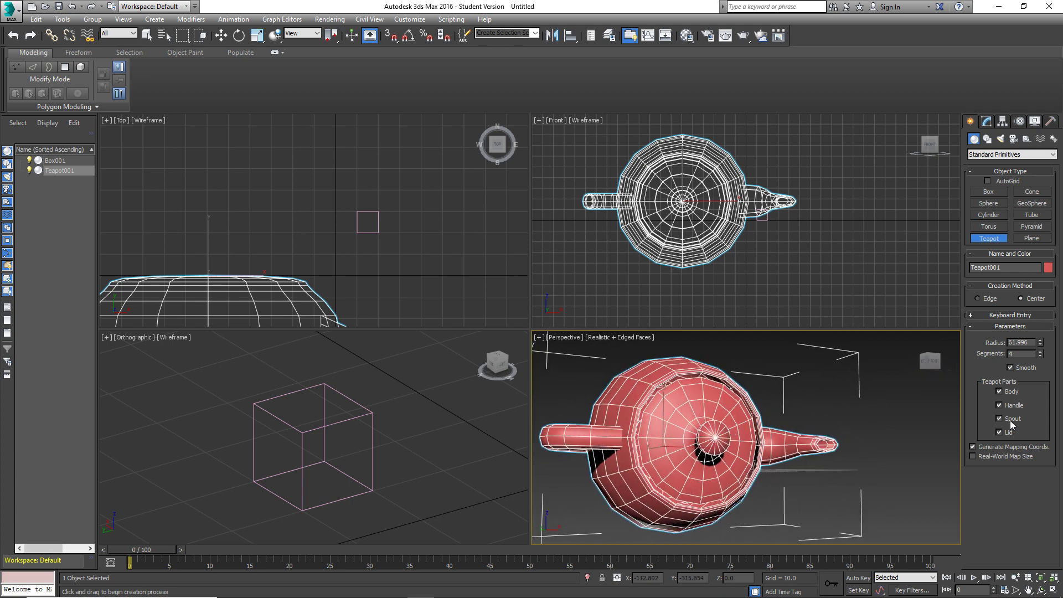
Try switching the teapot's body, handle and spout off and back on one at a time.
{"action": "left_click", "coordinate": [1000, 392]}
{"action": "left_click", "coordinate": [1000, 392]}
{"action": "left_click", "coordinate": [1000, 392]}
{"action": "left_click", "coordinate": [1000, 392]}
{"action": "left_click", "coordinate": [999, 405]}
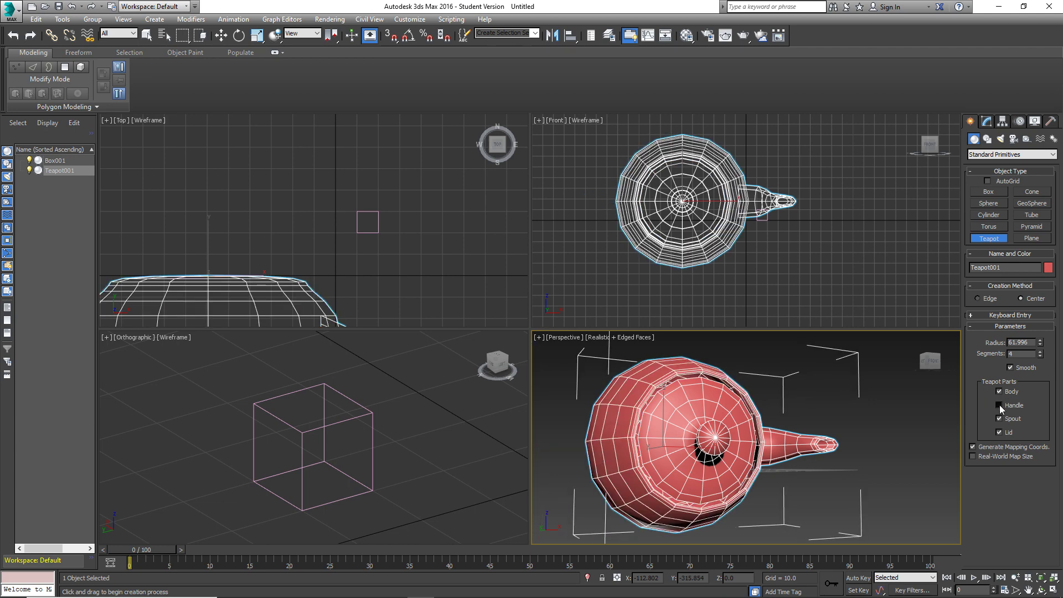
{"action": "left_click", "coordinate": [1000, 405]}
{"action": "left_click", "coordinate": [1001, 419]}
{"action": "left_click", "coordinate": [1001, 419]}
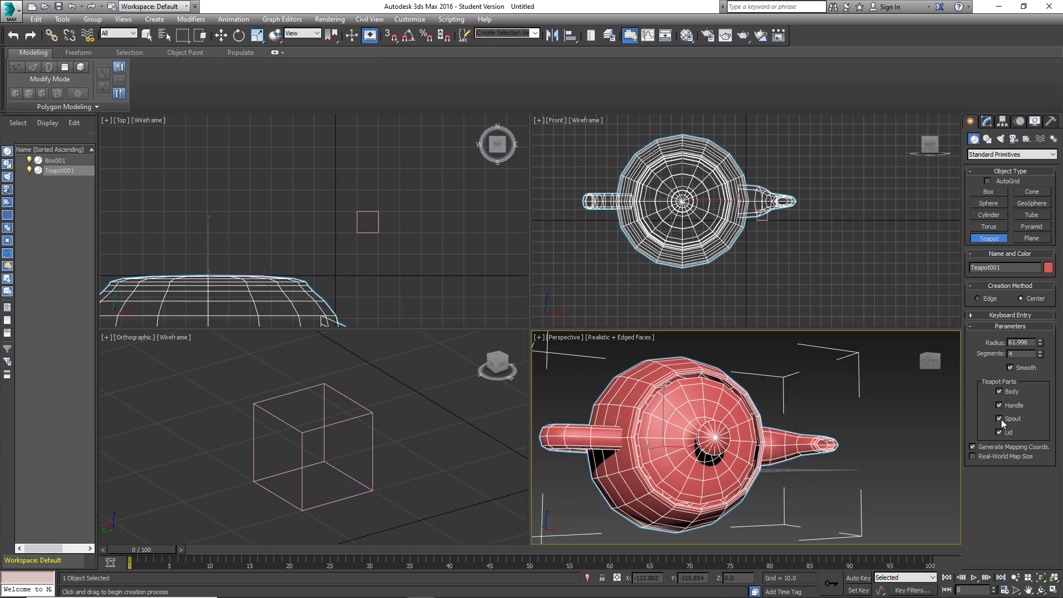
Remove the teapot's lid and reduce its radius to about 59.5.
{"action": "left_click", "coordinate": [1002, 432]}
{"action": "mouse_move", "coordinate": [825, 432]}
{"action": "middle_mouse_down", "text": "alt"}
{"action": "mouse_move", "coordinate": [806, 397]}
{"action": "mouse_move", "coordinate": [842, 366]}
{"action": "mouse_move", "coordinate": [856, 282]}
{"action": "mouse_move", "coordinate": [856, 422]}
{"action": "mouse_move", "coordinate": [842, 429]}
{"action": "middle_mouse_up", "text": "alt"}
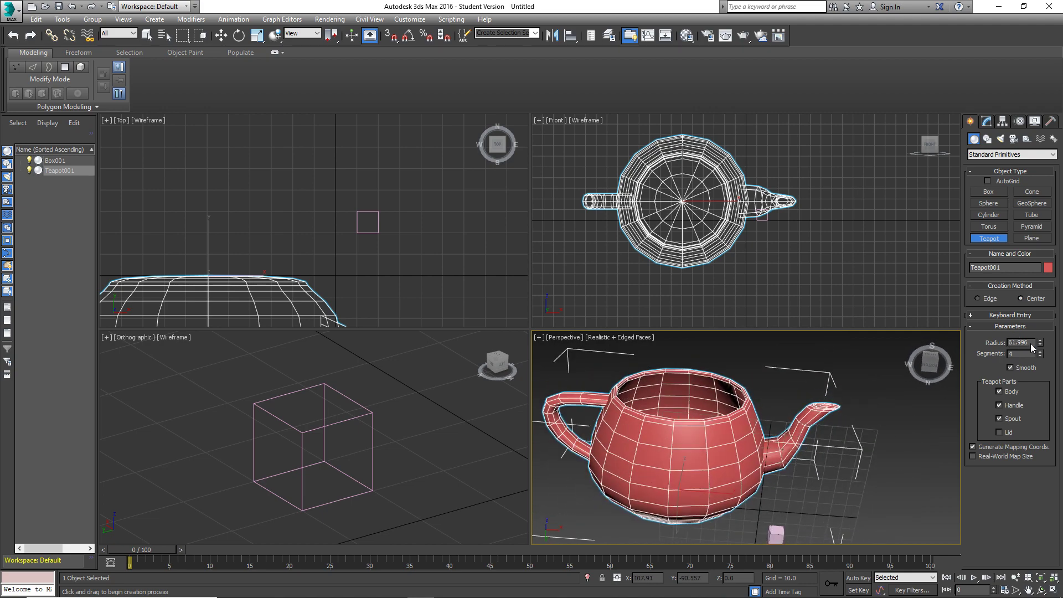
{"action": "mouse_move", "coordinate": [1040, 348]}
{"action": "left_mouse_down"}
{"action": "mouse_move", "coordinate": [1040, 377]}
{"action": "mouse_move", "coordinate": [1040, 340]}
{"action": "mouse_move", "coordinate": [1041, 364]}
{"action": "left_mouse_up"}
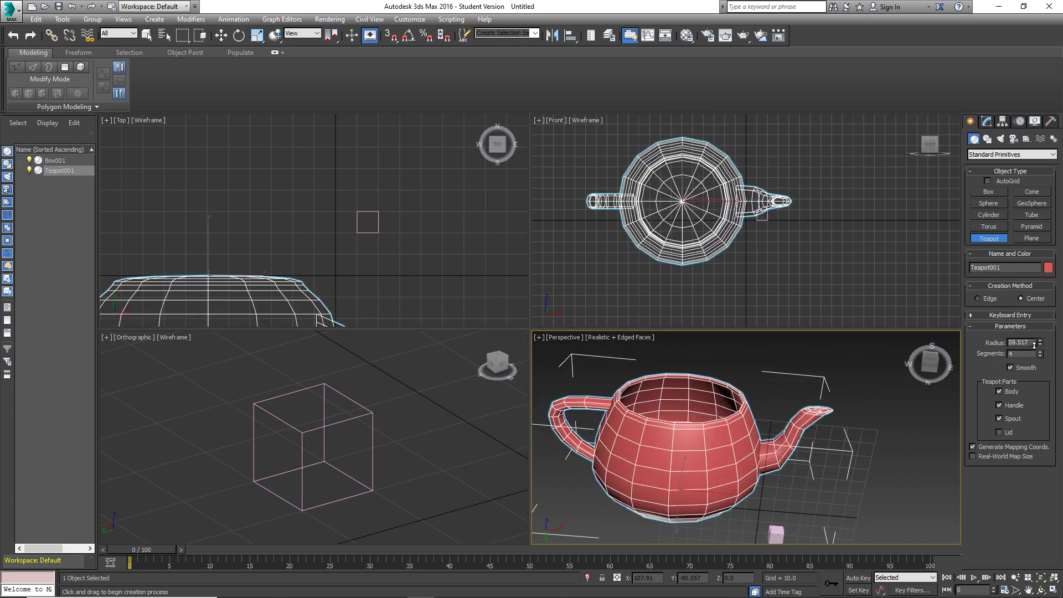
Raise the teapot's segments to 24 for a much denser mesh.
{"action": "left_click", "coordinate": [1042, 352]}
{"action": "left_click", "coordinate": [1042, 352]}
{"action": "left_click", "coordinate": [1042, 352]}
{"action": "left_click", "coordinate": [1042, 352]}
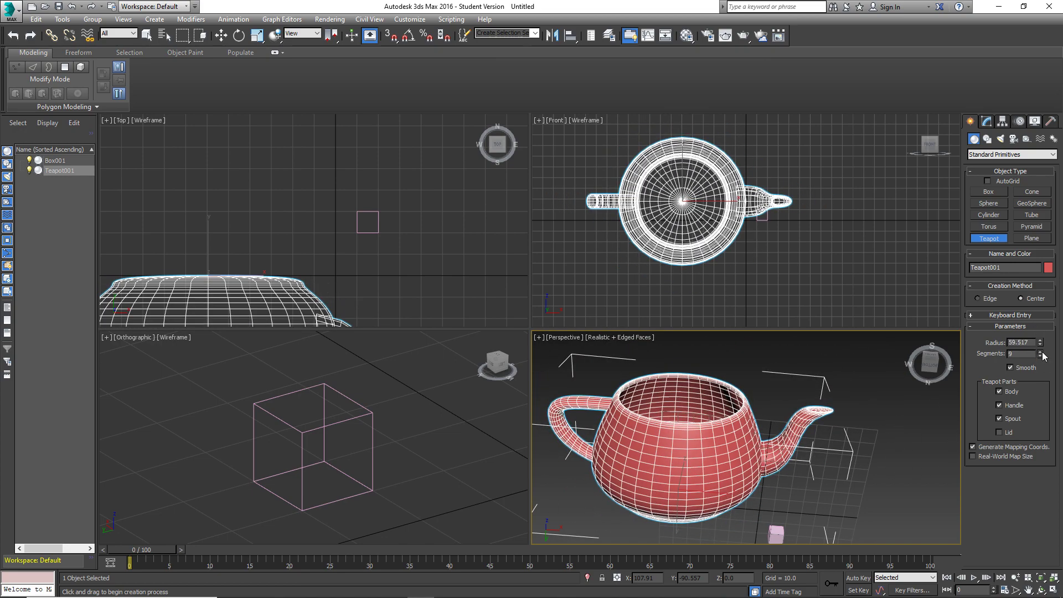
{"action": "left_click", "coordinate": [1042, 352]}
{"action": "left_click", "coordinate": [1042, 353]}
{"action": "left_click", "coordinate": [1041, 352]}
{"action": "left_click", "coordinate": [1041, 351]}
{"action": "left_click", "coordinate": [1040, 352]}
{"action": "left_click", "coordinate": [1040, 352]}
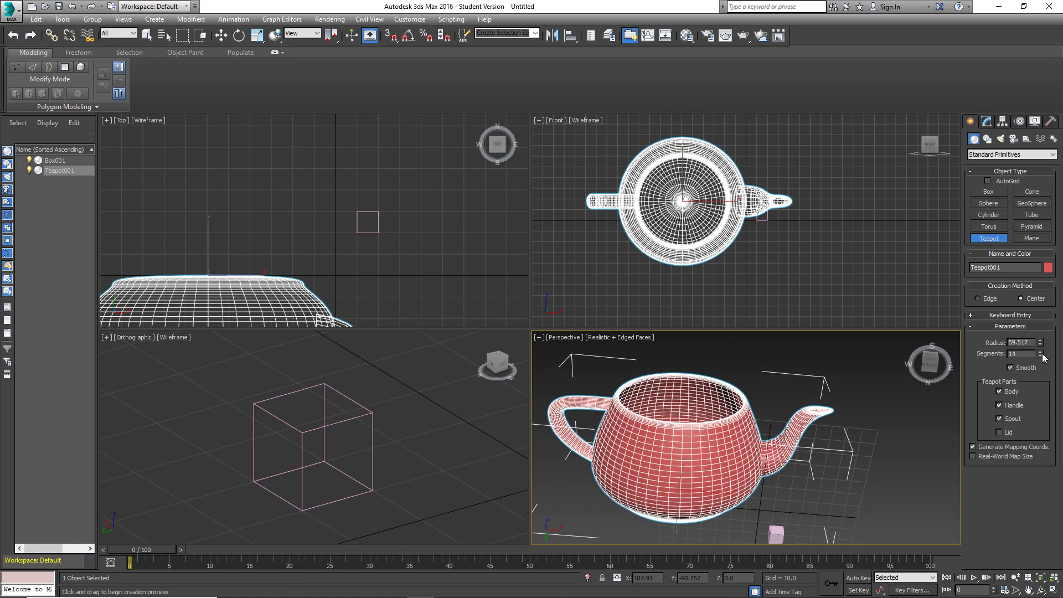
{"action": "left_click", "coordinate": [1041, 351]}
{"action": "left_click", "coordinate": [1042, 352]}
{"action": "left_click", "coordinate": [1043, 353]}
{"action": "left_click", "coordinate": [1042, 353]}
{"action": "left_click", "coordinate": [1042, 352]}
{"action": "left_click", "coordinate": [1042, 352]}
{"action": "left_click", "coordinate": [1043, 352]}
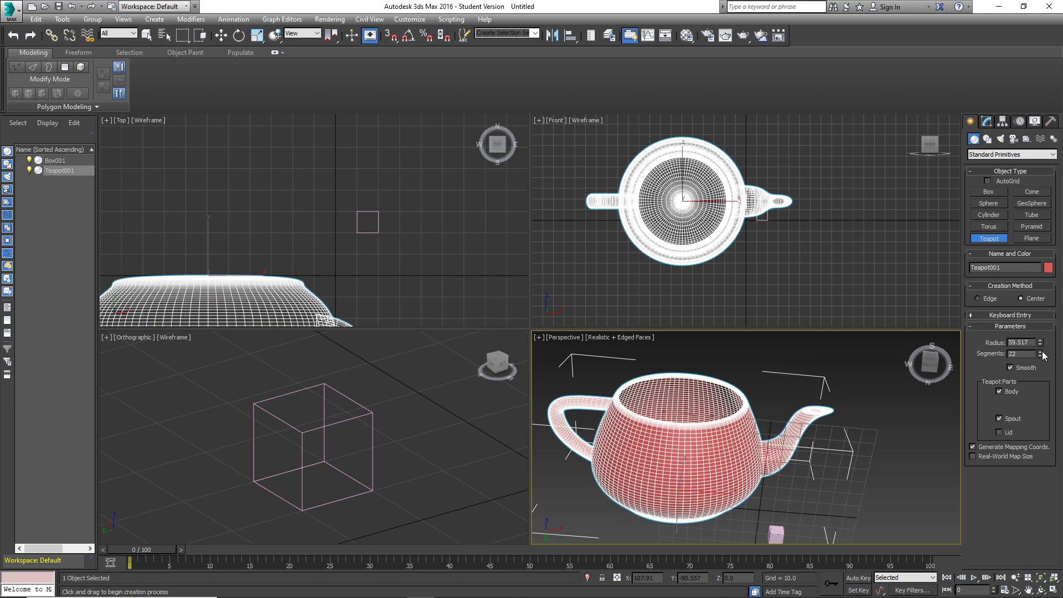
{"action": "left_click", "coordinate": [1043, 352]}
{"action": "left_click", "coordinate": [1043, 352]}
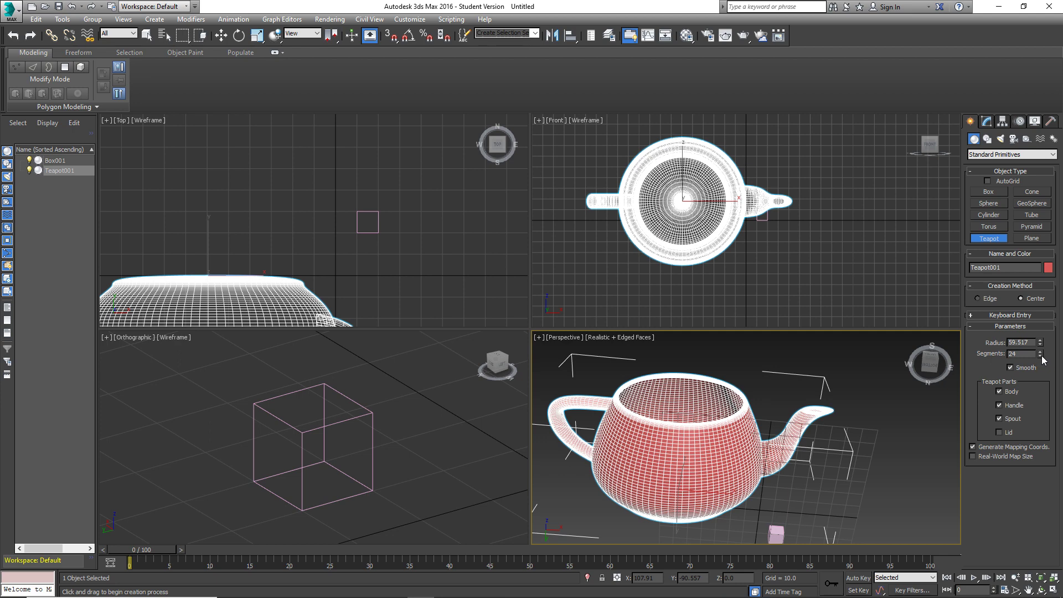
Drop the teapot's segments to 1 and raise them back to 6.
{"action": "left_click_drag", "start_coordinate": [1040, 356], "coordinate": [1042, 356]}
{"action": "left_click", "coordinate": [1042, 356]}
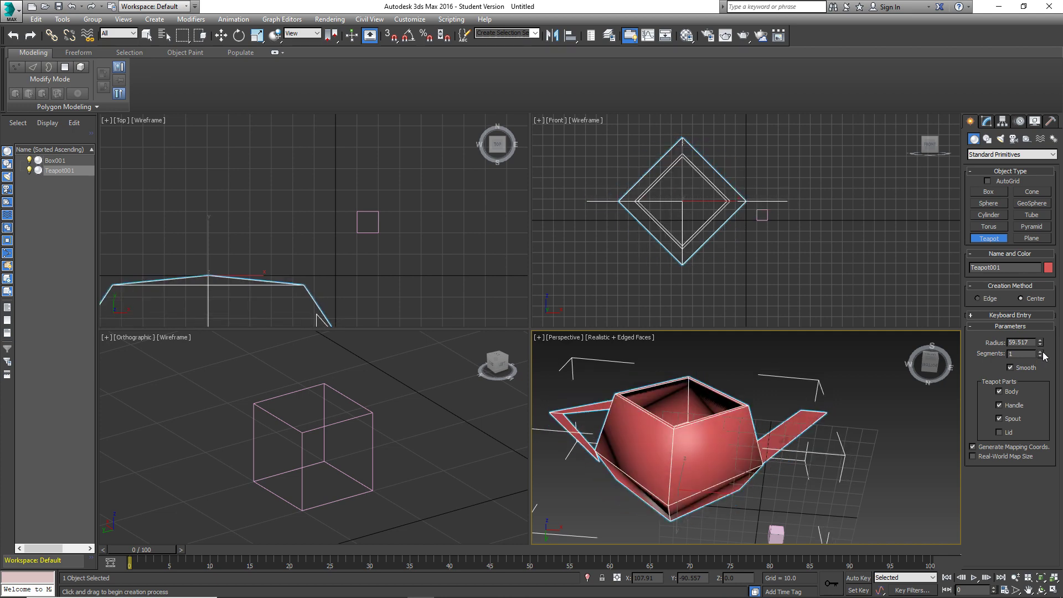
{"action": "left_click", "coordinate": [1043, 353]}
{"action": "left_click", "coordinate": [1041, 352]}
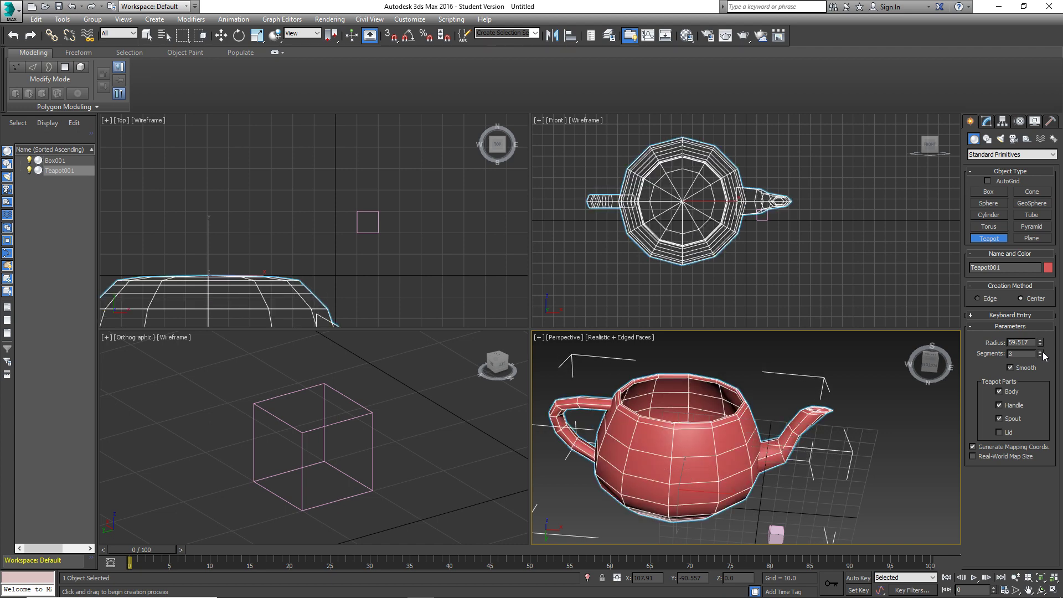
{"action": "left_click", "coordinate": [1042, 353]}
{"action": "left_click", "coordinate": [1042, 353]}
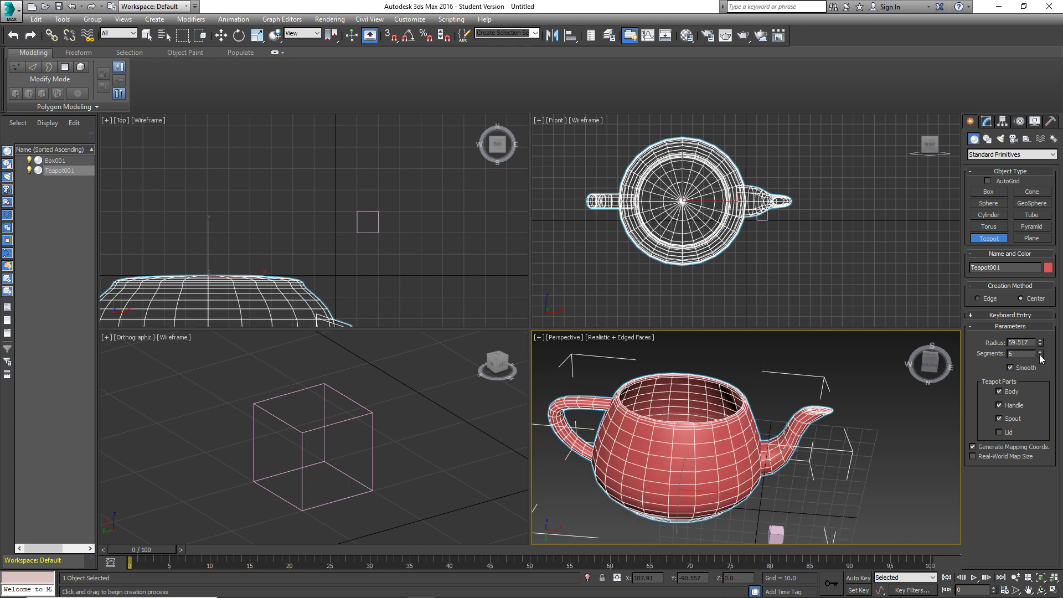
Lower the teapot's segments to 2.
{"action": "left_click", "coordinate": [1040, 356]}
{"action": "left_click", "coordinate": [1041, 356]}
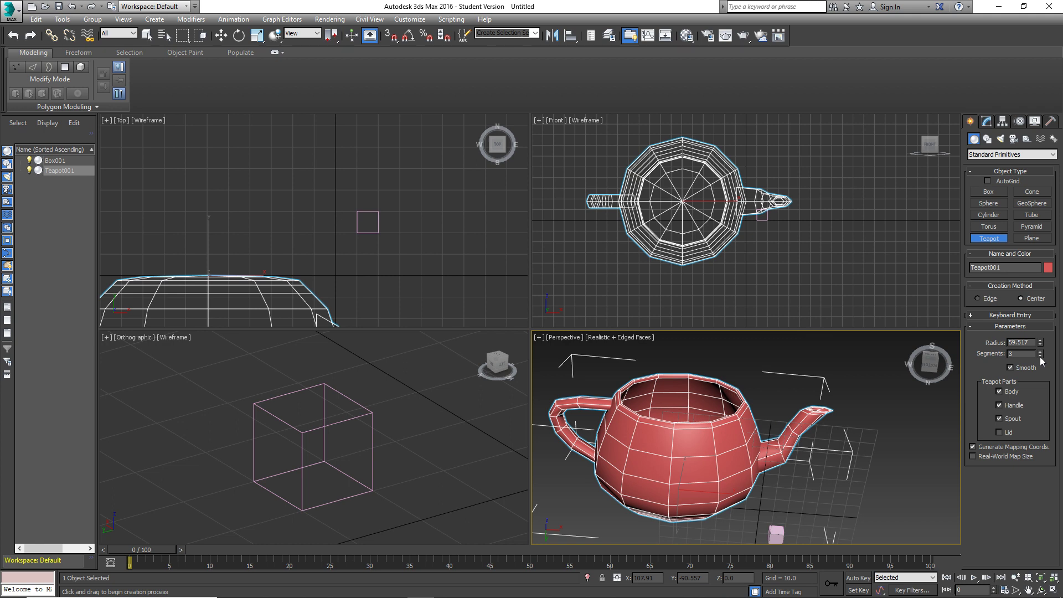
{"action": "left_click", "coordinate": [1041, 356]}
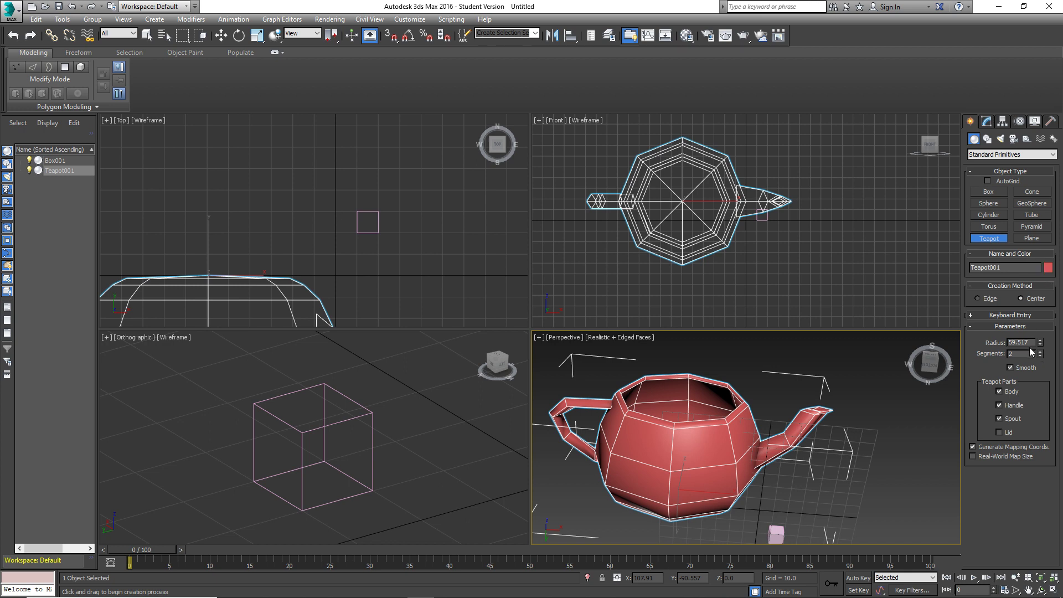
Raise the teapot's segments to 12 and bring them back down to 3.
{"action": "left_click", "coordinate": [1041, 351]}
{"action": "left_click", "coordinate": [1041, 351]}
{"action": "left_click", "coordinate": [1041, 352]}
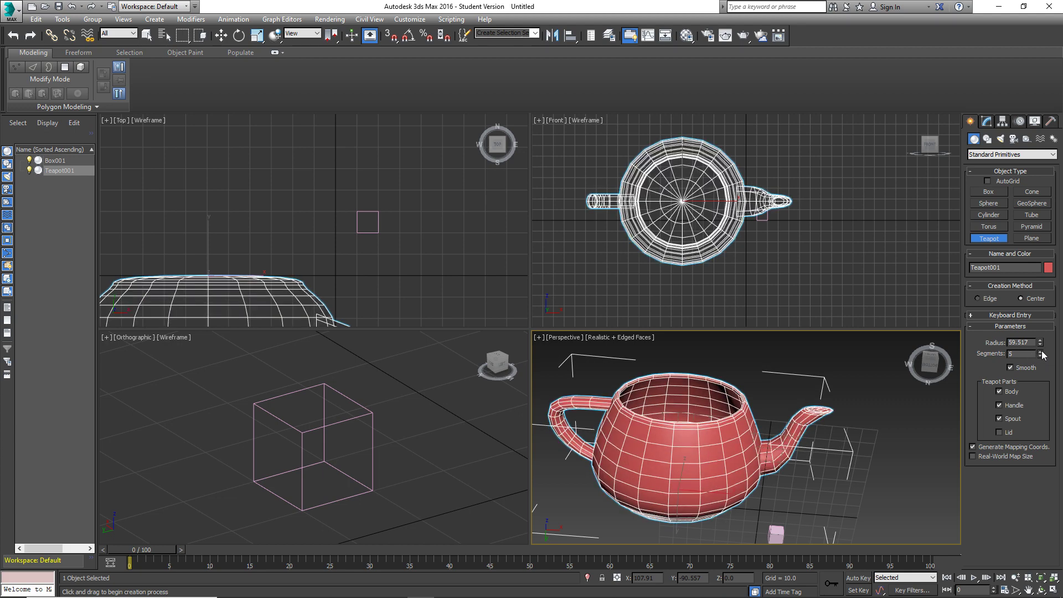
{"action": "left_click", "coordinate": [1041, 351]}
{"action": "left_click", "coordinate": [1040, 351]}
{"action": "left_click", "coordinate": [1041, 351]}
{"action": "left_click", "coordinate": [1041, 351]}
{"action": "left_click", "coordinate": [1041, 351]}
{"action": "left_click", "coordinate": [1040, 351]}
{"action": "left_click", "coordinate": [1041, 351]}
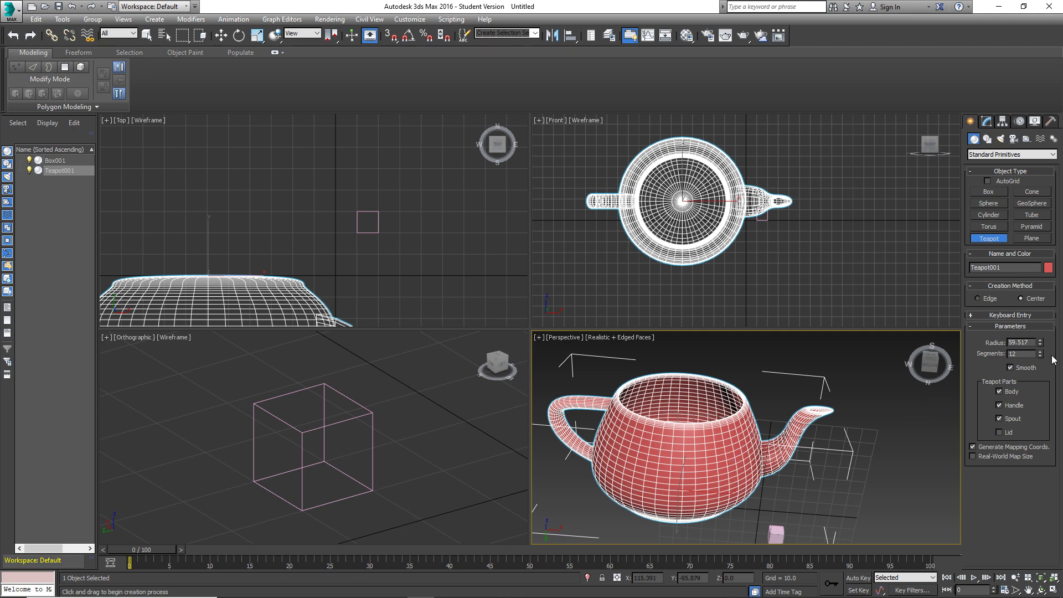
{"action": "left_click_drag", "start_coordinate": [1040, 356], "coordinate": [1041, 357]}
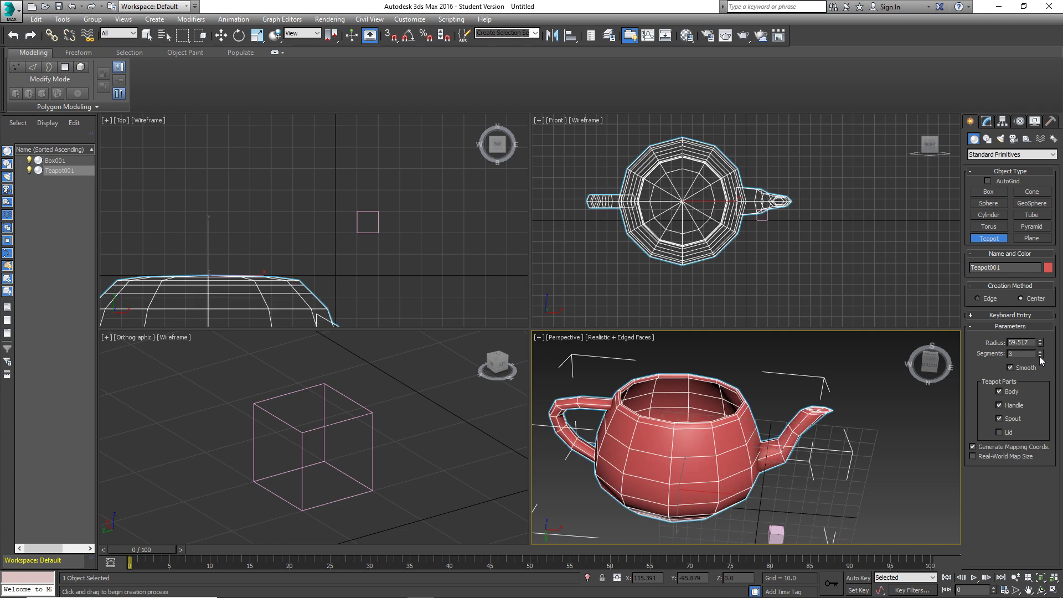
Increase the teapot's segments to 20 while viewing it straight on in the Perspective viewport.
{"action": "left_click", "coordinate": [931, 366]}
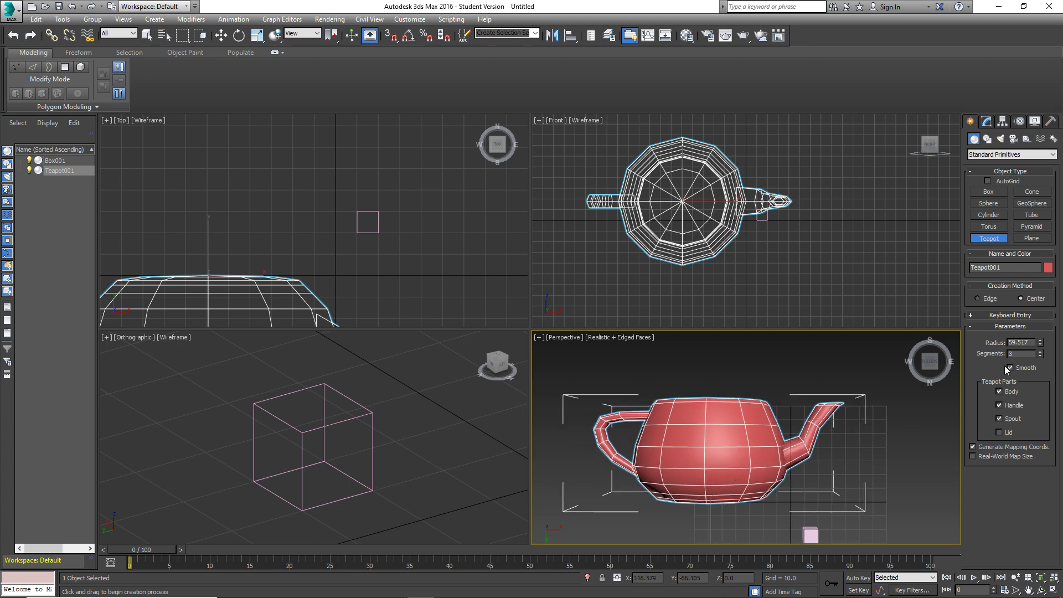
{"action": "left_click", "coordinate": [1041, 351]}
{"action": "left_click", "coordinate": [1041, 351]}
{"action": "left_click", "coordinate": [1041, 351]}
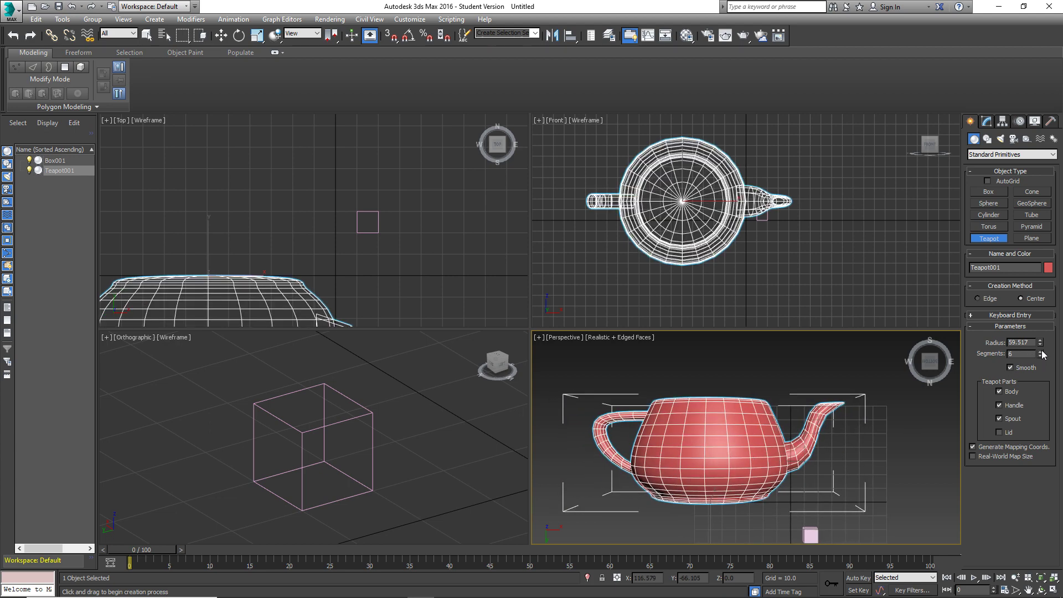
{"action": "left_click", "coordinate": [1041, 351]}
{"action": "left_click", "coordinate": [1041, 351]}
{"action": "left_click", "coordinate": [1040, 351]}
{"action": "left_click", "coordinate": [1041, 351]}
{"action": "left_click", "coordinate": [1041, 352]}
{"action": "left_click", "coordinate": [1041, 351]}
{"action": "left_click", "coordinate": [1041, 351]}
{"action": "left_click", "coordinate": [1041, 351]}
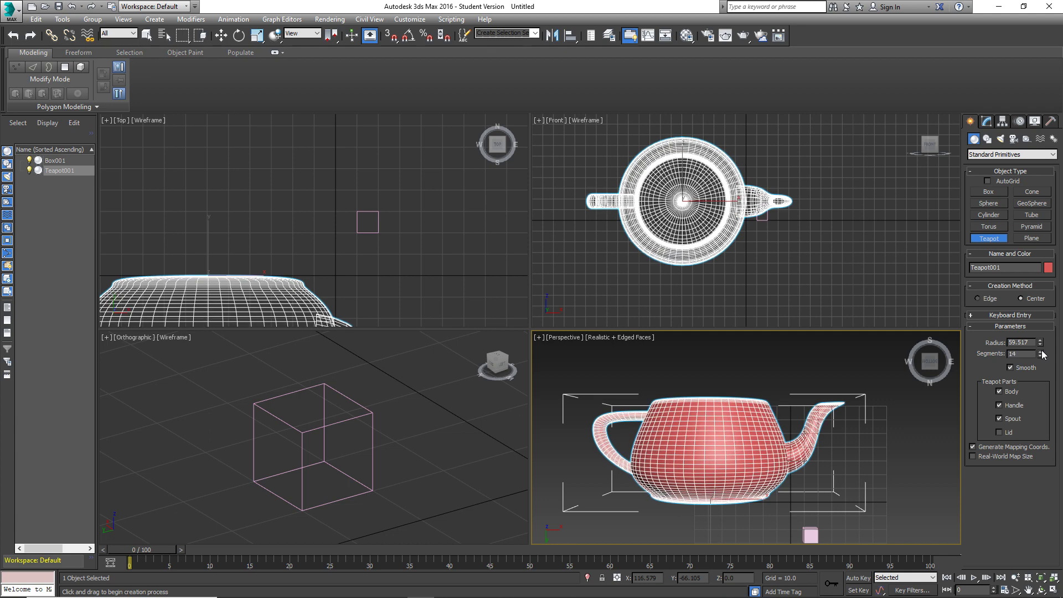
{"action": "left_click", "coordinate": [1041, 351]}
{"action": "left_click", "coordinate": [1041, 352]}
{"action": "left_click", "coordinate": [1041, 351]}
{"action": "left_click", "coordinate": [1040, 351]}
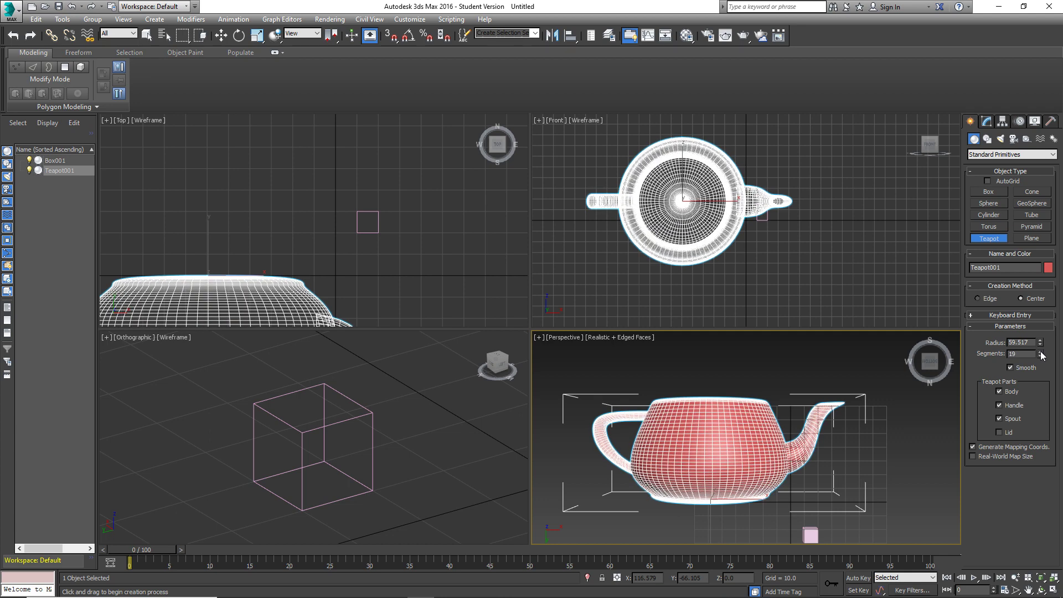
{"action": "left_click", "coordinate": [1039, 352]}
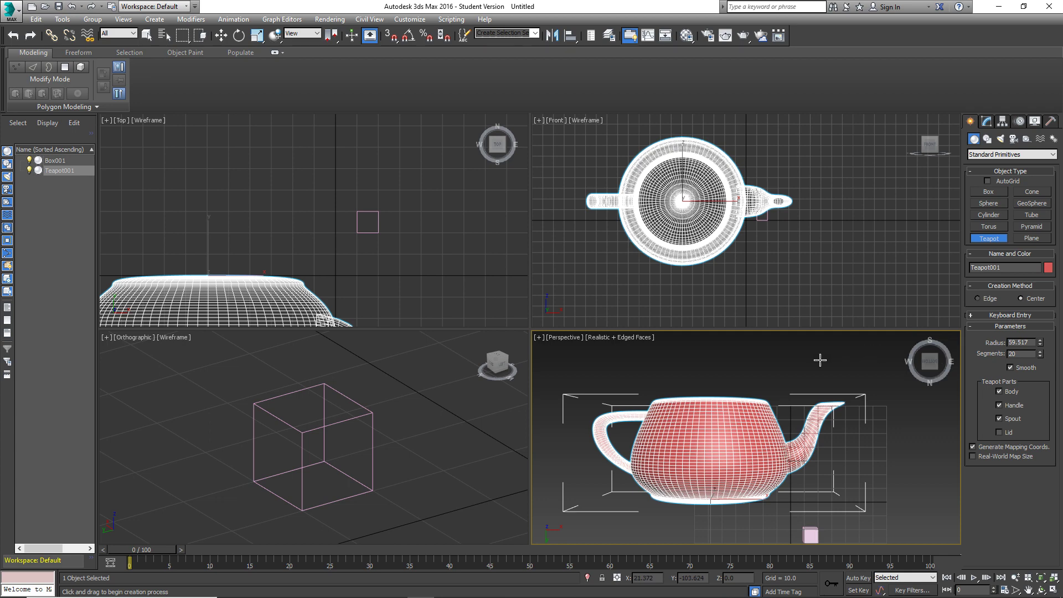
Inspect the teapot's mesh up close and turn off edged faces in the Perspective viewport.
{"action": "scroll", "coordinate": [630, 416], "scroll_direction": "up", "scroll_amount": 6}
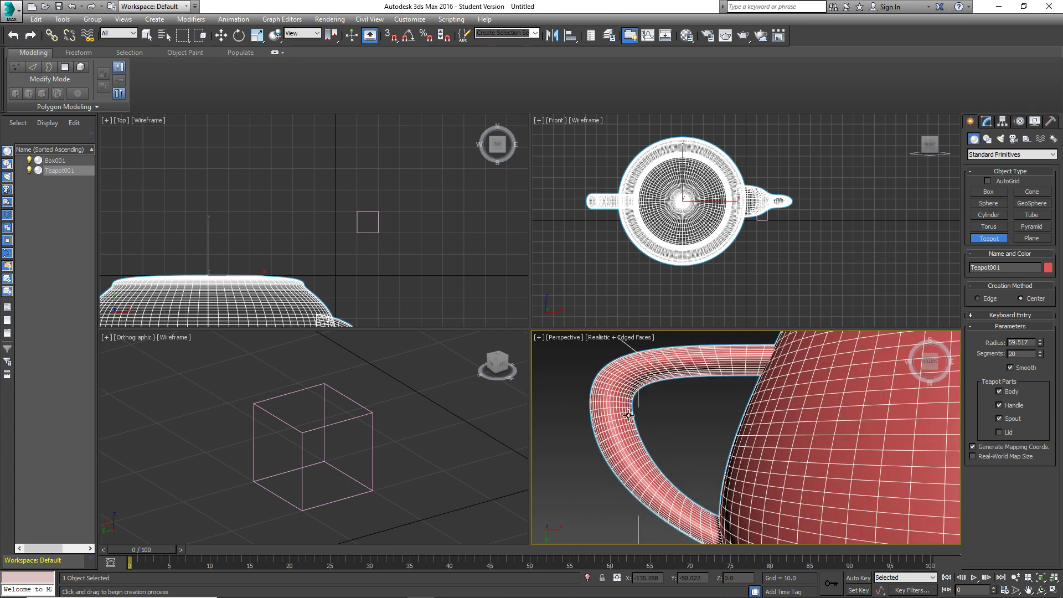
{"action": "scroll", "coordinate": [676, 432], "scroll_direction": "down", "scroll_amount": 4}
{"action": "middle_click_drag", "start_coordinate": [676, 432], "coordinate": [622, 419]}
{"action": "middle_click_drag", "start_coordinate": [844, 436], "coordinate": [786, 418]}
{"action": "key", "text": "F4"}
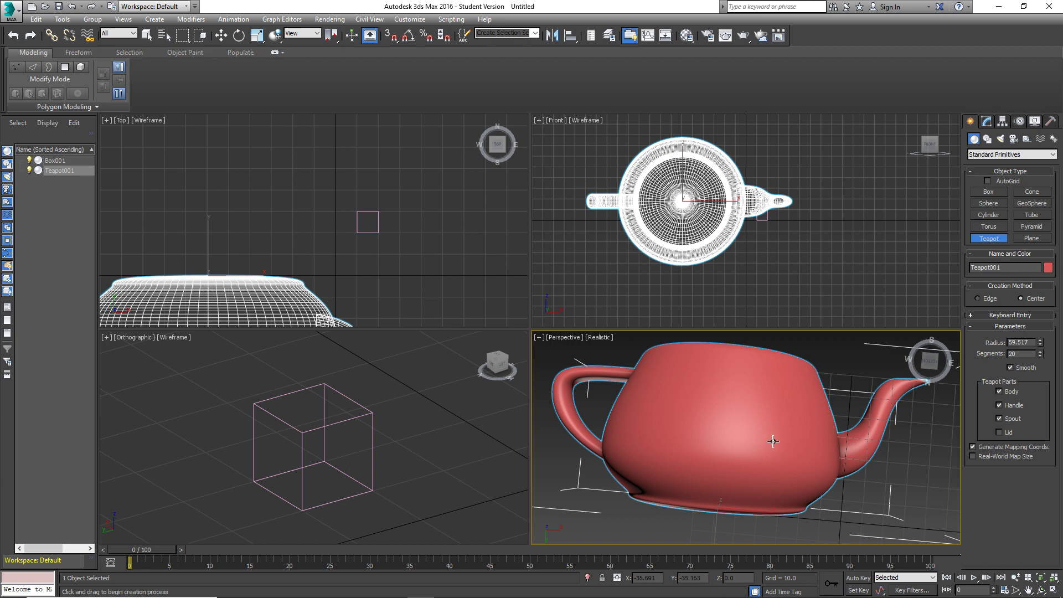
{"action": "scroll", "coordinate": [785, 418], "scroll_direction": "down", "scroll_amount": 3}
{"action": "middle_click_drag", "start_coordinate": [781, 424], "coordinate": [775, 455], "text": "alt"}
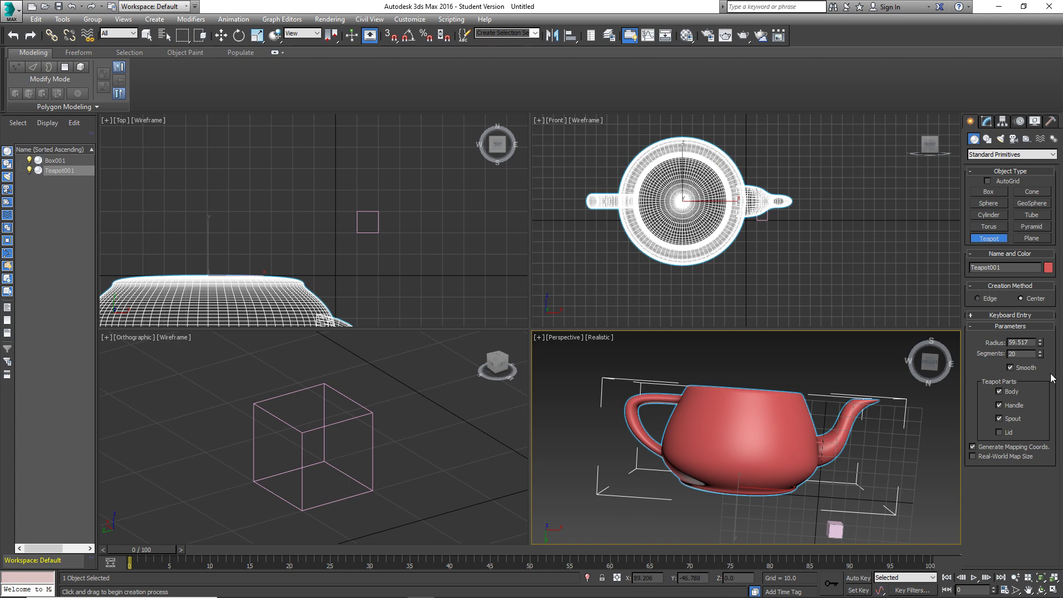
Lower the teapot's segments to 13.
{"action": "double_click", "coordinate": [1041, 357]}
{"action": "left_click", "coordinate": [1041, 356]}
{"action": "left_click", "coordinate": [1041, 356]}
{"action": "left_click", "coordinate": [1041, 356]}
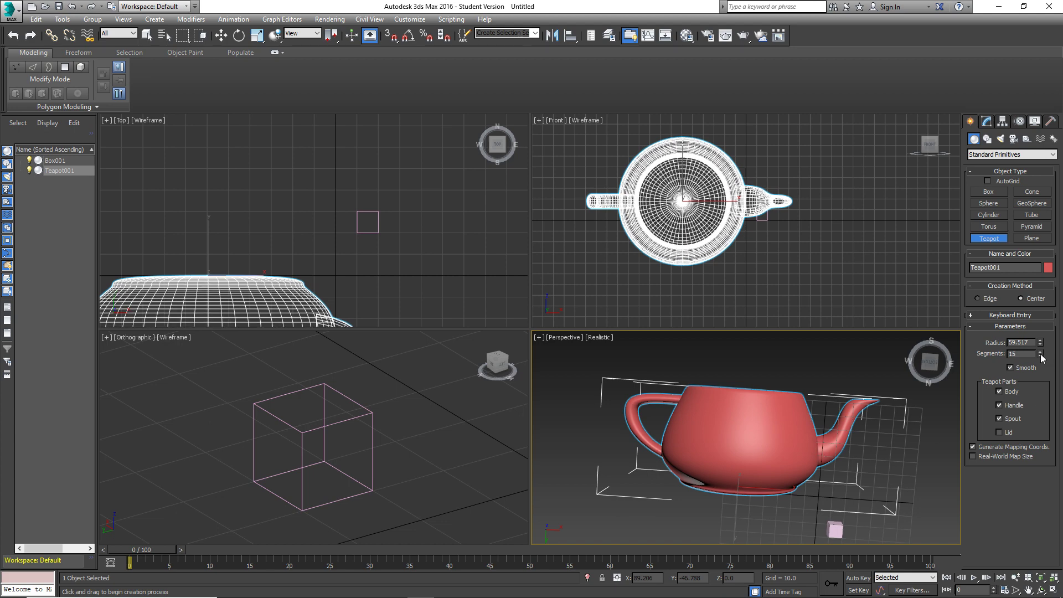
{"action": "left_click", "coordinate": [1040, 357]}
{"action": "left_click", "coordinate": [1041, 357]}
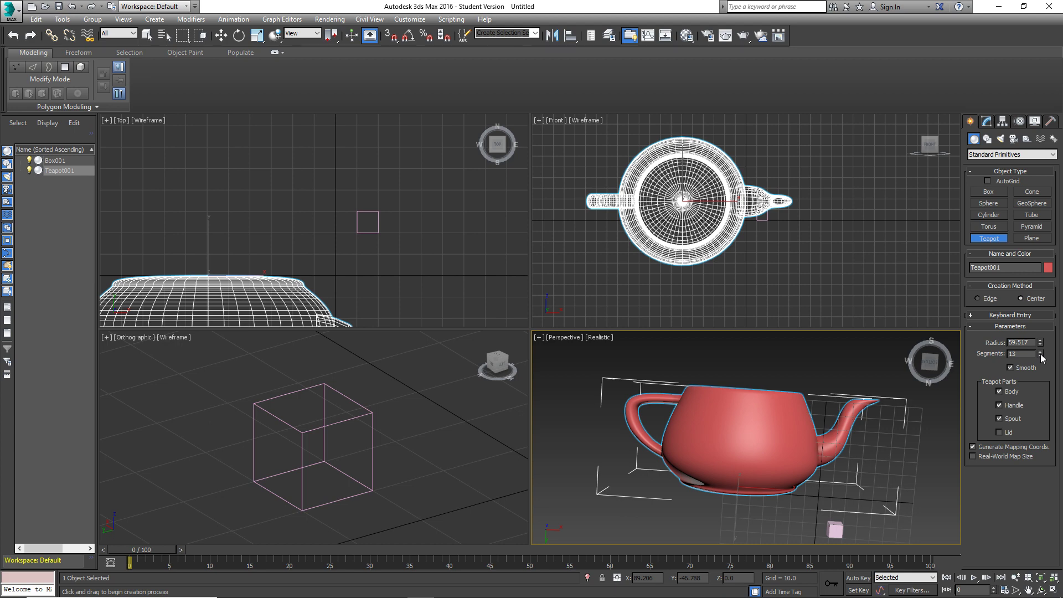
Raise the teapot's segments to 26 to compare its smoothness in the Perspective viewport.
{"action": "scroll", "coordinate": [776, 454], "scroll_direction": "up", "scroll_amount": 2}
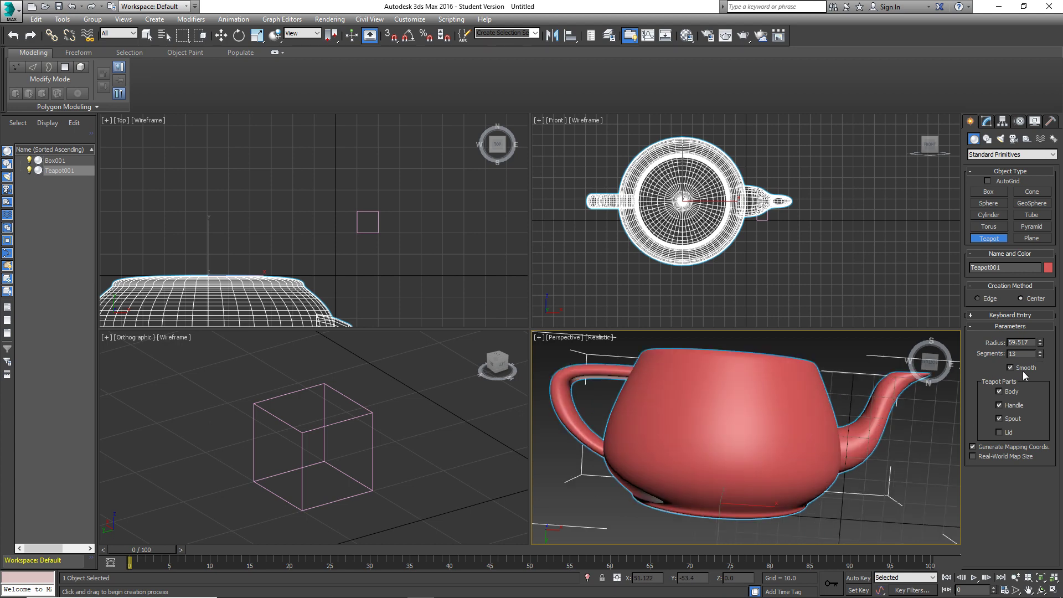
{"action": "left_click", "coordinate": [1041, 352]}
{"action": "left_click", "coordinate": [1041, 352]}
{"action": "left_click", "coordinate": [1040, 352]}
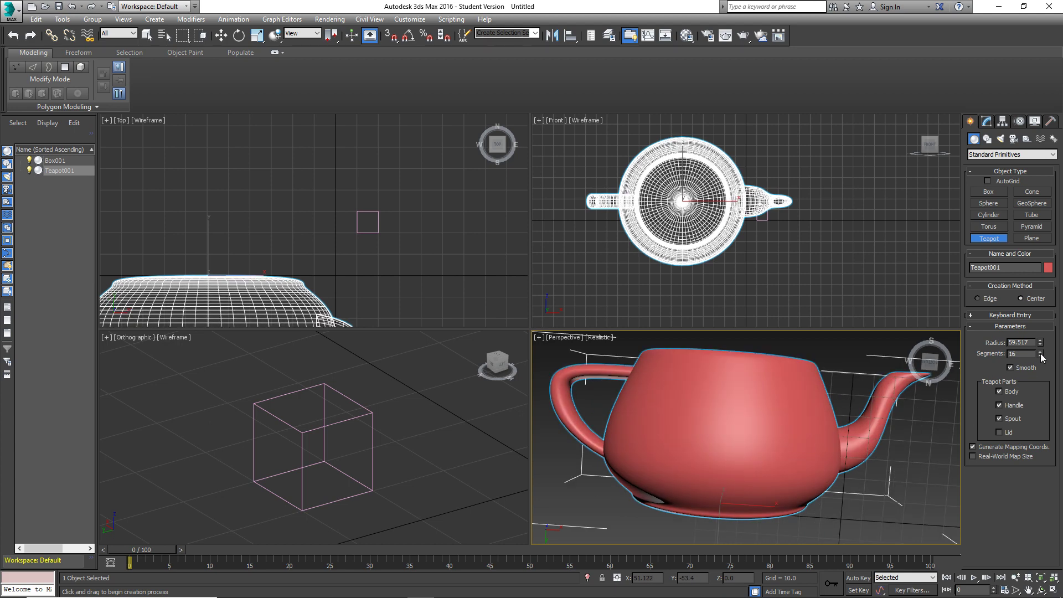
{"action": "left_click", "coordinate": [1041, 352]}
{"action": "left_click", "coordinate": [1041, 352]}
{"action": "left_click", "coordinate": [1041, 352]}
{"action": "left_click", "coordinate": [1041, 352]}
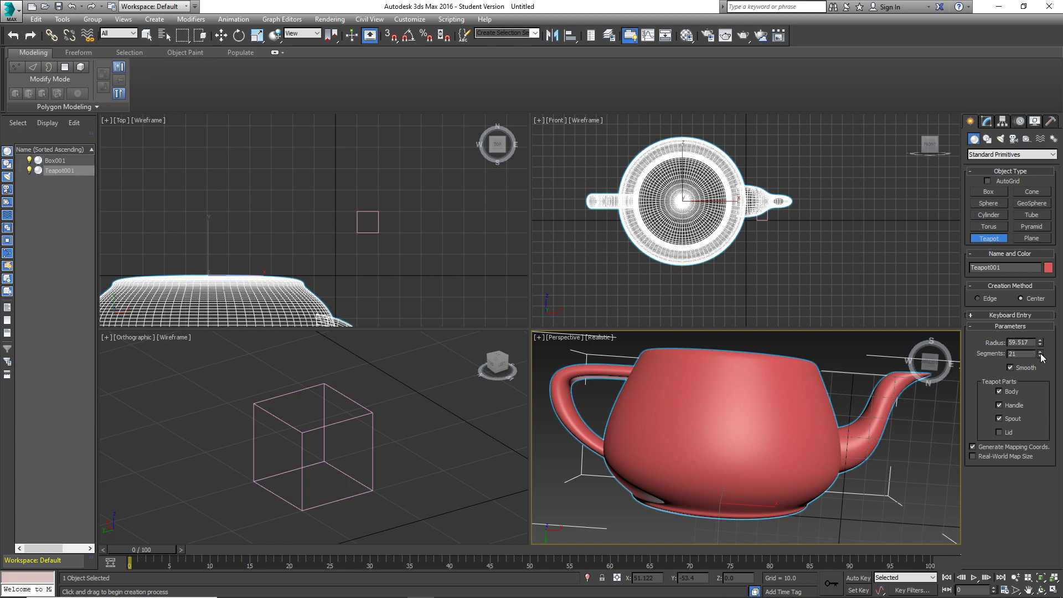
{"action": "left_click", "coordinate": [1041, 352]}
{"action": "left_click", "coordinate": [1041, 352]}
{"action": "left_click", "coordinate": [1041, 353]}
{"action": "left_click", "coordinate": [1040, 352]}
{"action": "left_click", "coordinate": [1040, 352]}
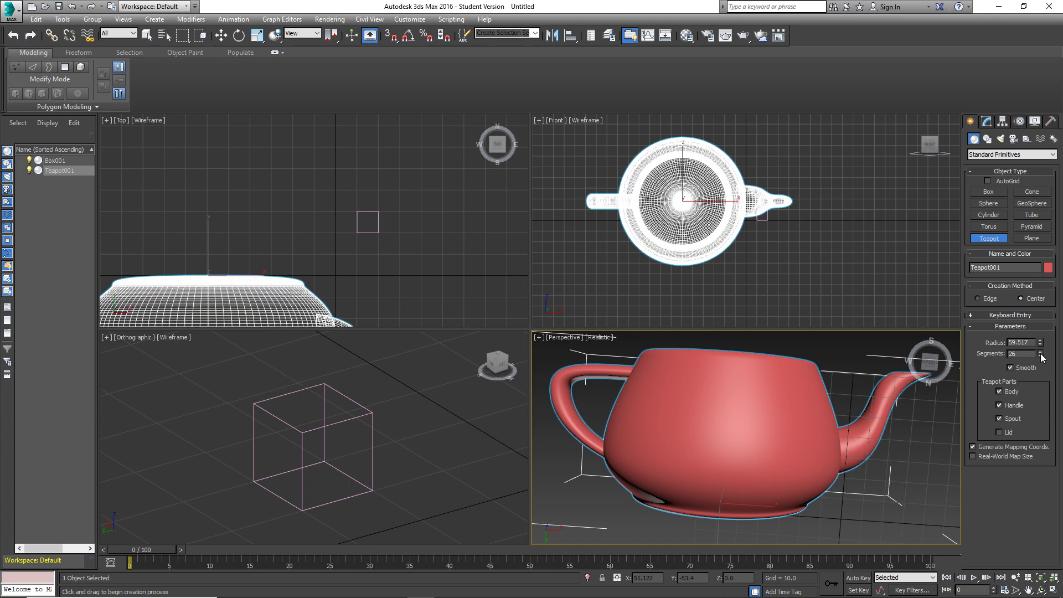
{"action": "left_click", "coordinate": [1040, 353]}
Reduce the teapot's segments step by step down to 4.
{"action": "left_click", "coordinate": [1041, 357]}
{"action": "left_click", "coordinate": [1040, 357]}
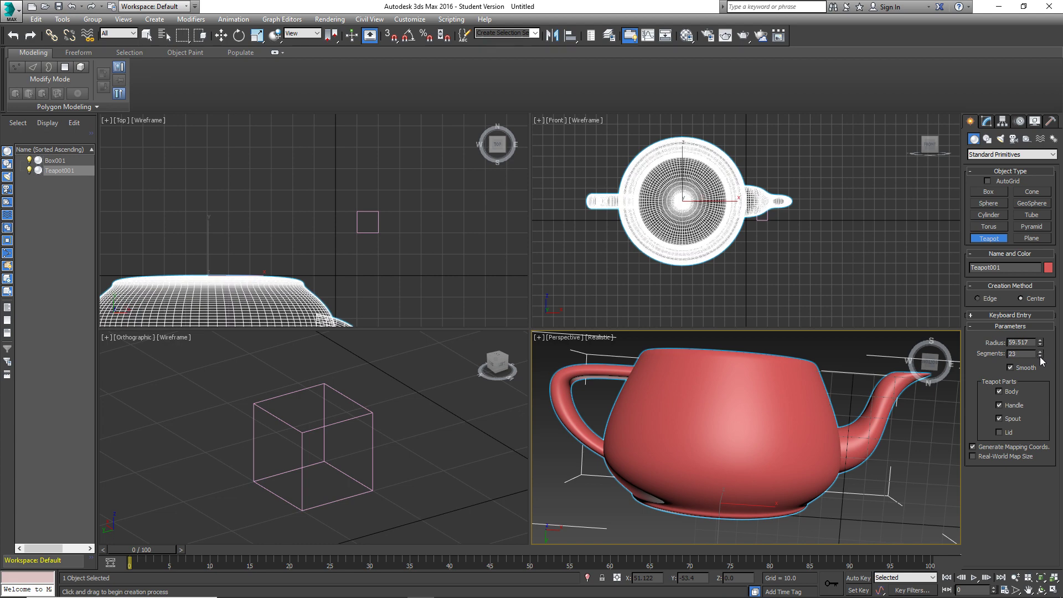
{"action": "left_click", "coordinate": [1041, 356]}
{"action": "left_click", "coordinate": [1041, 357]}
{"action": "left_click", "coordinate": [1041, 356]}
{"action": "left_click", "coordinate": [1041, 357]}
{"action": "left_click", "coordinate": [1041, 357]}
{"action": "left_click", "coordinate": [1041, 356]}
{"action": "left_click", "coordinate": [1041, 357]}
{"action": "left_click", "coordinate": [1041, 357]}
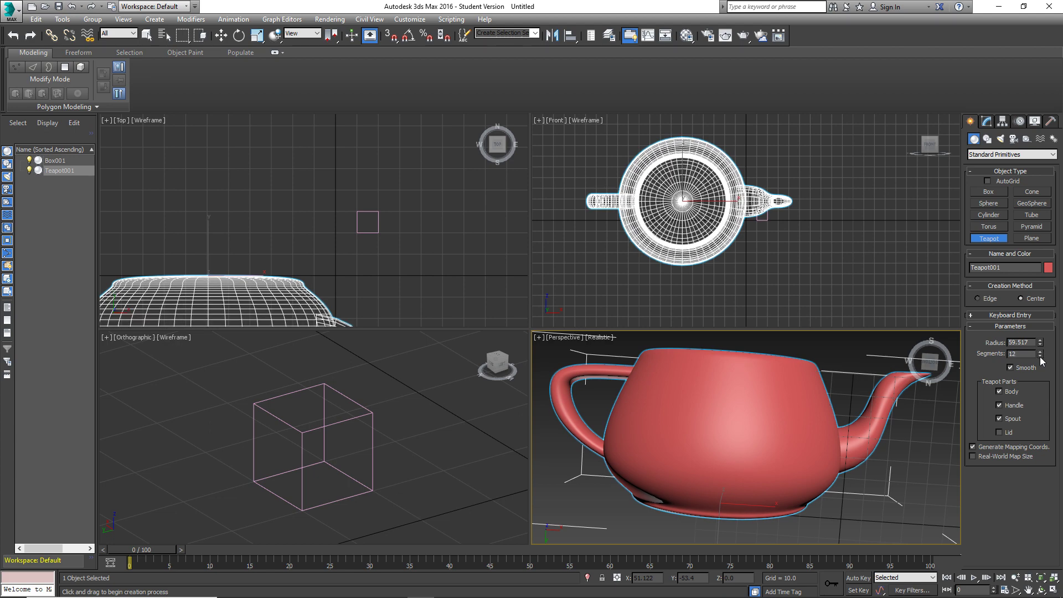
{"action": "left_click", "coordinate": [1041, 357]}
{"action": "left_click", "coordinate": [1040, 357]}
{"action": "left_click", "coordinate": [1041, 357]}
{"action": "left_click", "coordinate": [1040, 357]}
{"action": "left_click", "coordinate": [1040, 357]}
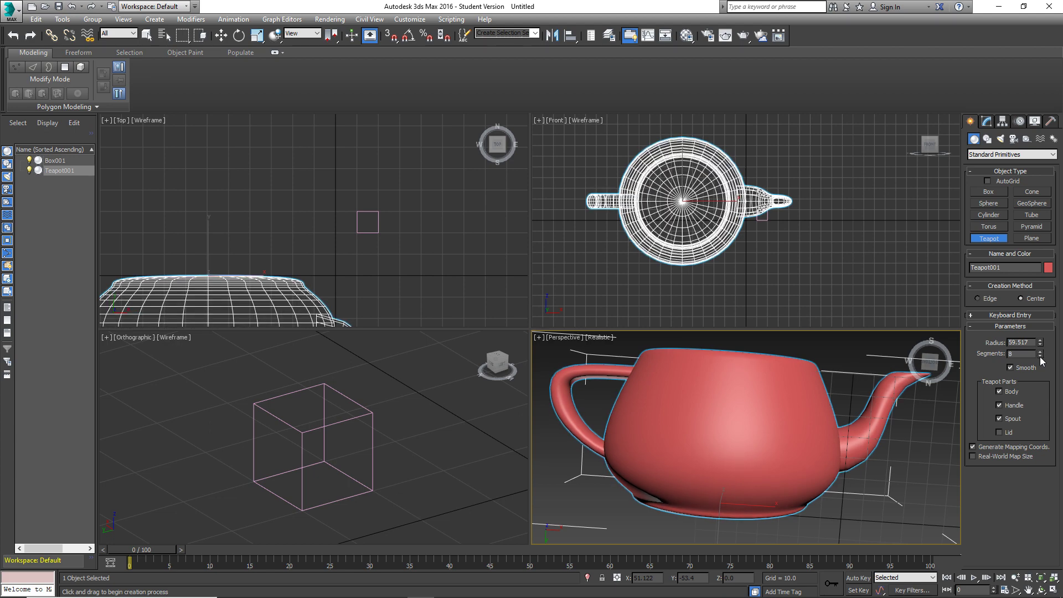
{"action": "left_click", "coordinate": [1040, 356]}
{"action": "left_click", "coordinate": [1041, 356]}
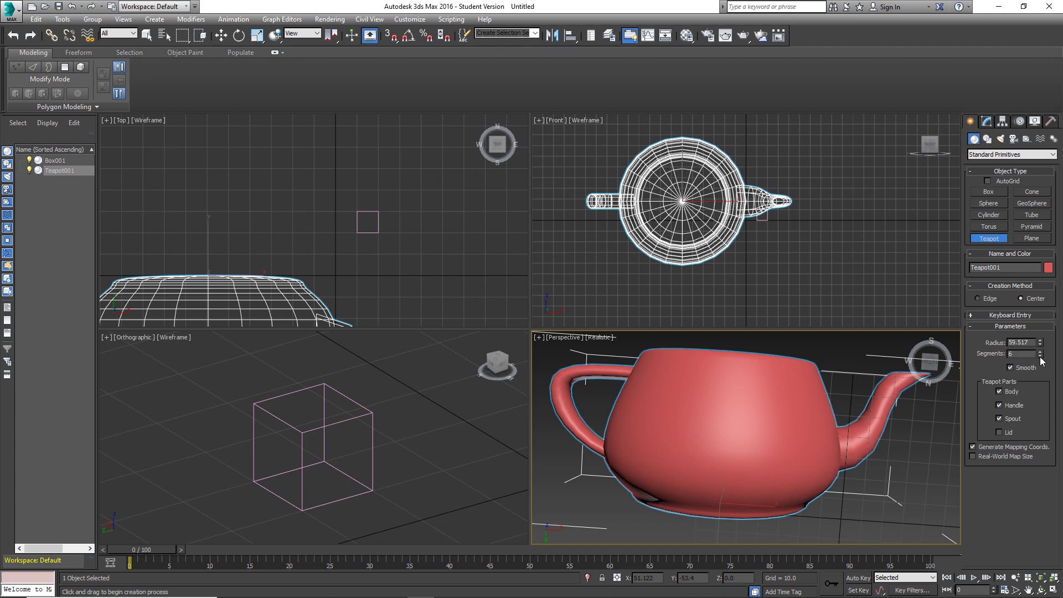
{"action": "left_click", "coordinate": [1041, 356]}
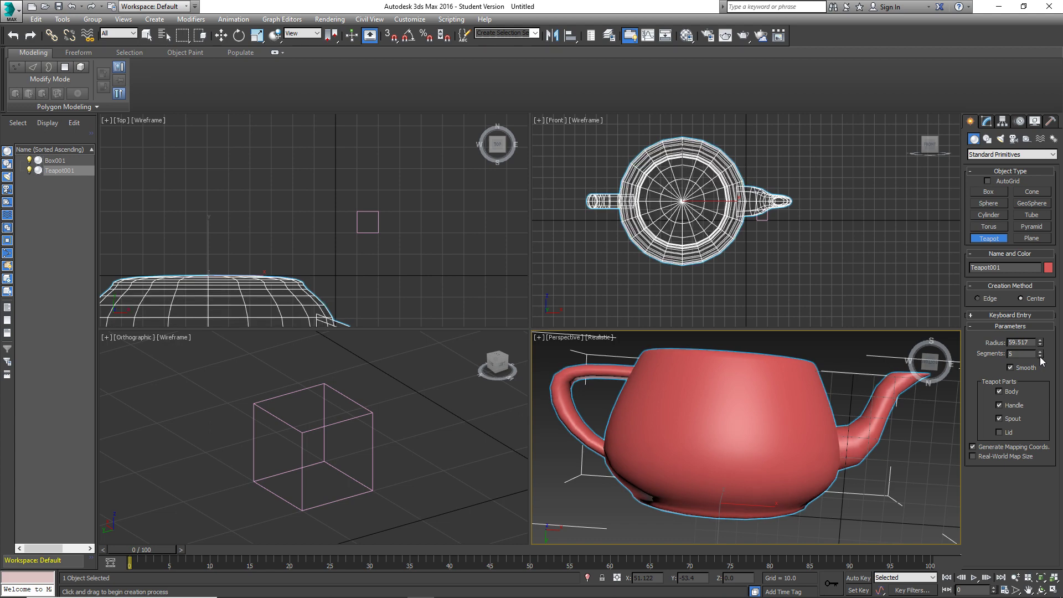
{"action": "left_click", "coordinate": [1040, 357]}
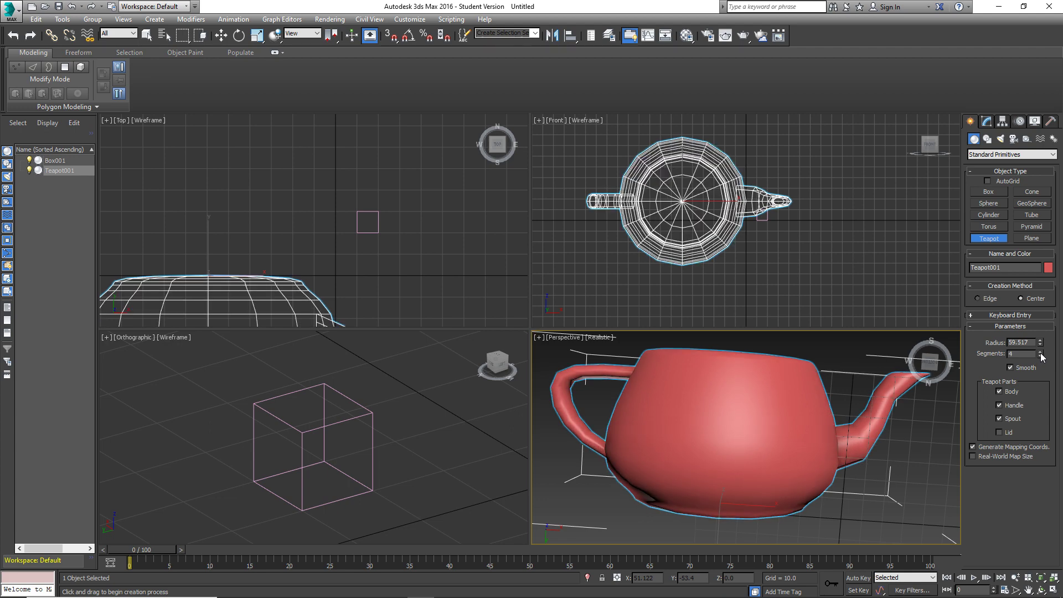
Raise the teapot's segments to 7 and bring them back down to 6.
{"action": "left_click", "coordinate": [1041, 352]}
{"action": "left_click", "coordinate": [1041, 352]}
{"action": "left_click", "coordinate": [1041, 352]}
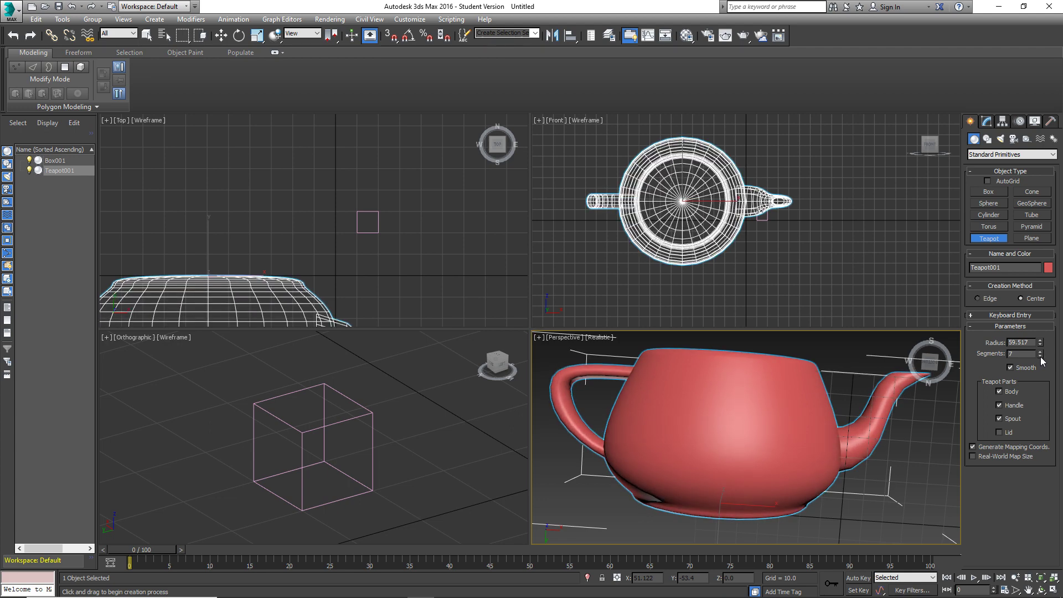
{"action": "left_click", "coordinate": [1041, 356]}
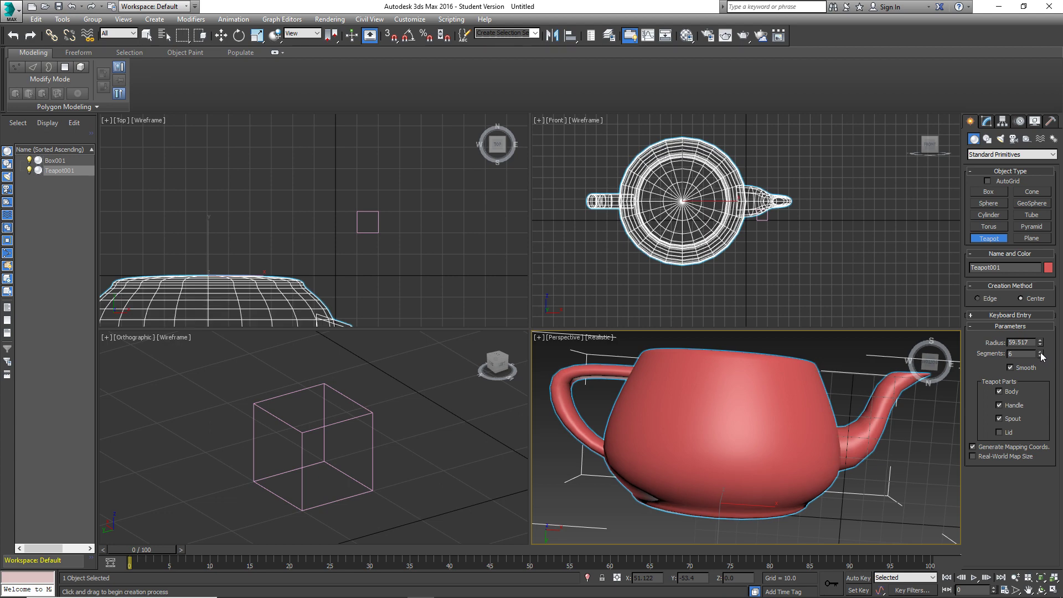
Increase the teapot's segments to 17.
{"action": "left_click", "coordinate": [1041, 353]}
{"action": "left_click", "coordinate": [1041, 352]}
{"action": "left_click", "coordinate": [1041, 353]}
{"action": "left_click", "coordinate": [1041, 352]}
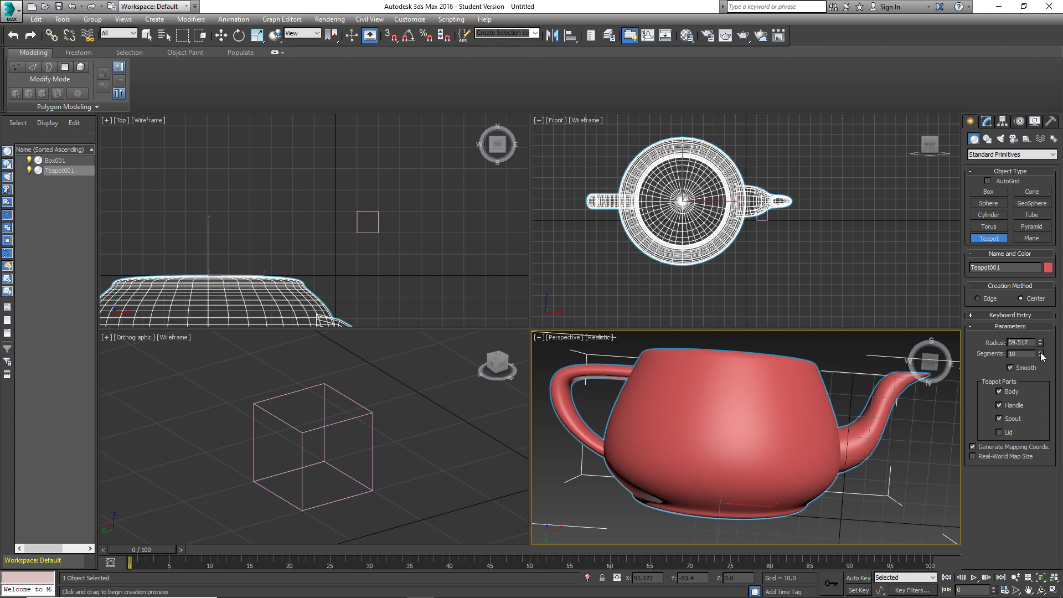
{"action": "left_click", "coordinate": [1041, 352]}
{"action": "left_click", "coordinate": [1040, 352]}
{"action": "left_click", "coordinate": [1041, 353]}
{"action": "left_click", "coordinate": [1041, 352]}
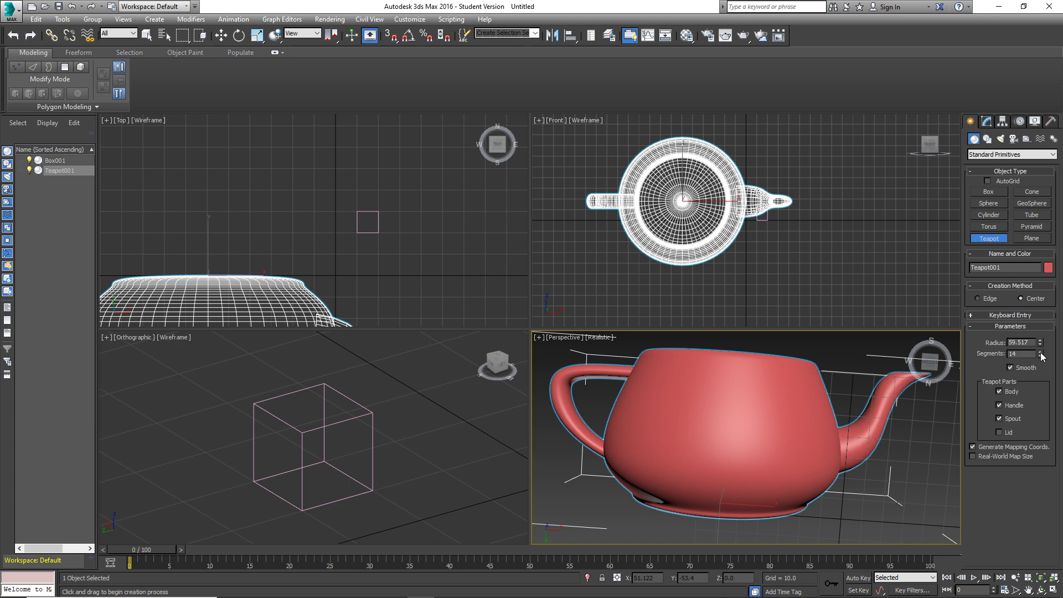
{"action": "left_click", "coordinate": [1041, 353]}
{"action": "left_click", "coordinate": [1041, 352]}
{"action": "left_click", "coordinate": [1041, 352]}
Lower the teapot's segments to 6 while checking the spout's outline up close in the Perspective viewport.
{"action": "scroll", "coordinate": [862, 443], "scroll_direction": "up", "scroll_amount": 6}
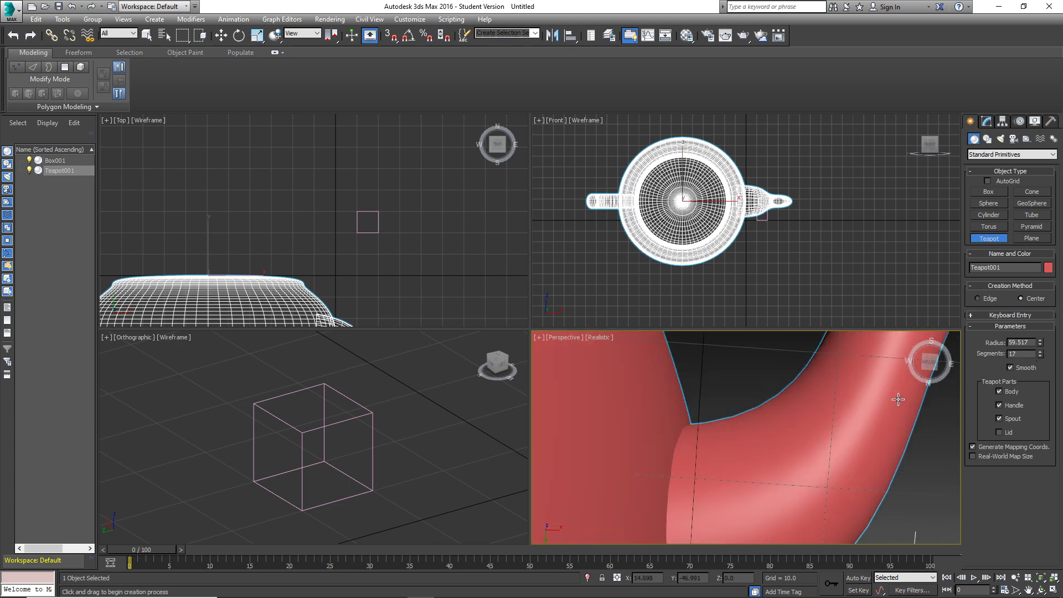
{"action": "scroll", "coordinate": [883, 391], "scroll_direction": "down", "scroll_amount": 3}
{"action": "middle_click_drag", "start_coordinate": [883, 392], "coordinate": [792, 448]}
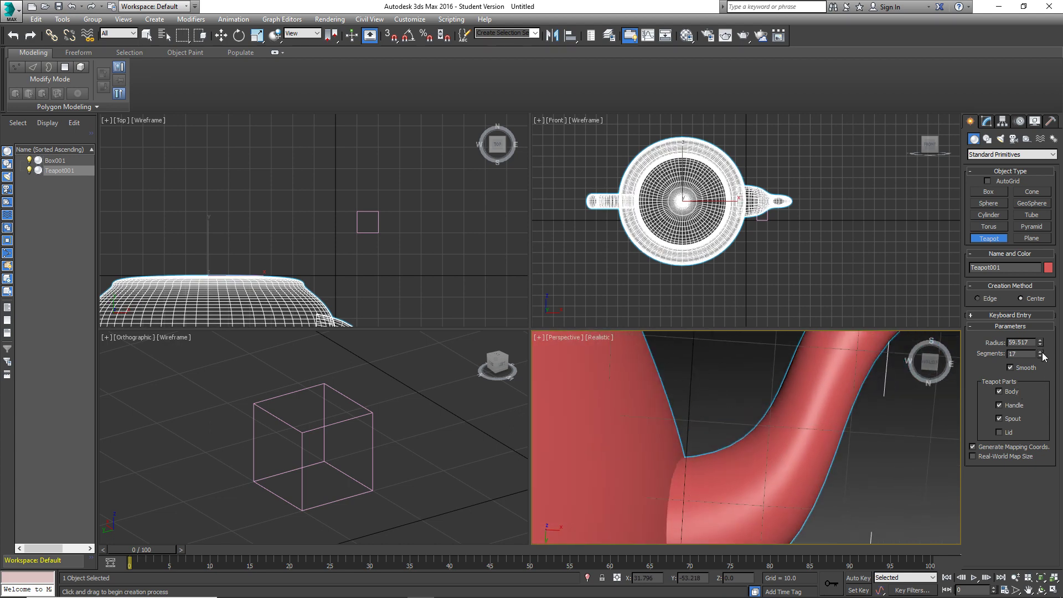
{"action": "left_click", "coordinate": [1041, 356]}
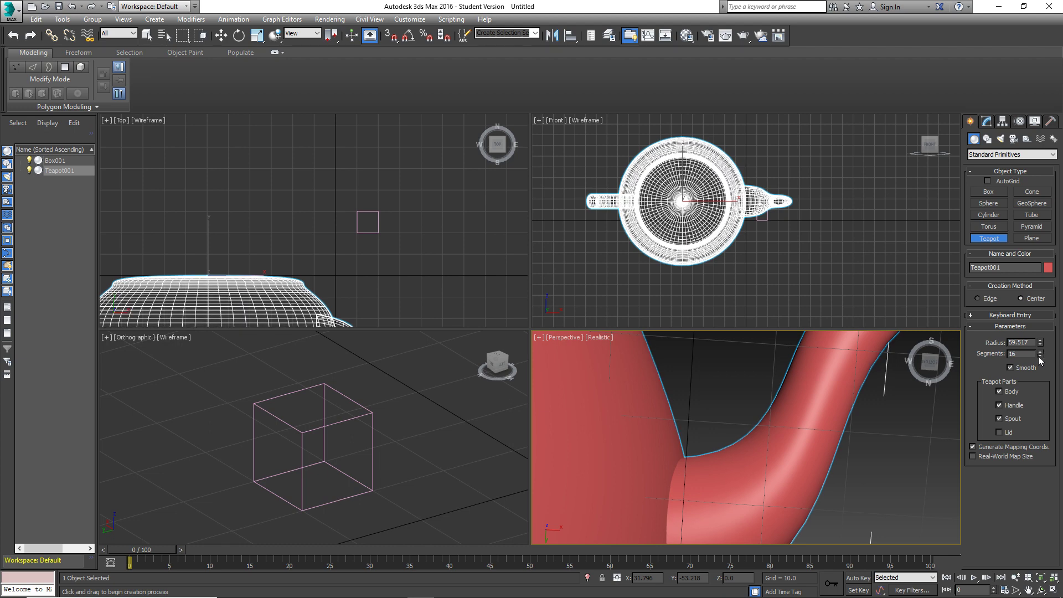
{"action": "left_click", "coordinate": [1041, 356]}
{"action": "left_click", "coordinate": [1041, 356]}
{"action": "left_click", "coordinate": [1041, 357]}
{"action": "left_click", "coordinate": [1041, 357]}
{"action": "left_click", "coordinate": [1041, 356]}
{"action": "left_click", "coordinate": [1042, 357]}
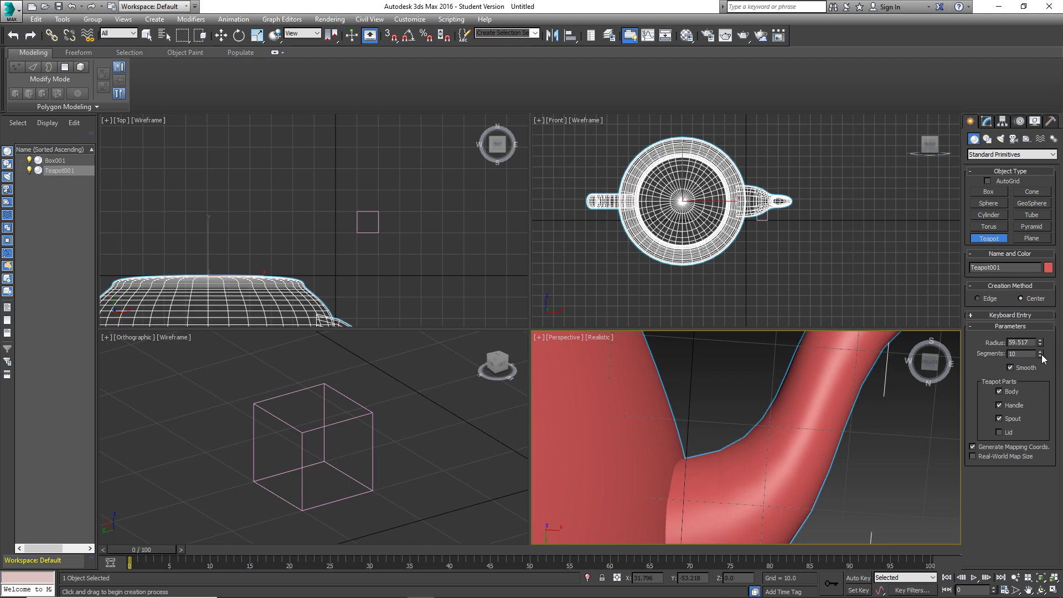
{"action": "left_click", "coordinate": [1040, 356]}
{"action": "left_click", "coordinate": [1040, 356]}
{"action": "left_click", "coordinate": [1041, 356]}
{"action": "left_click", "coordinate": [1041, 356]}
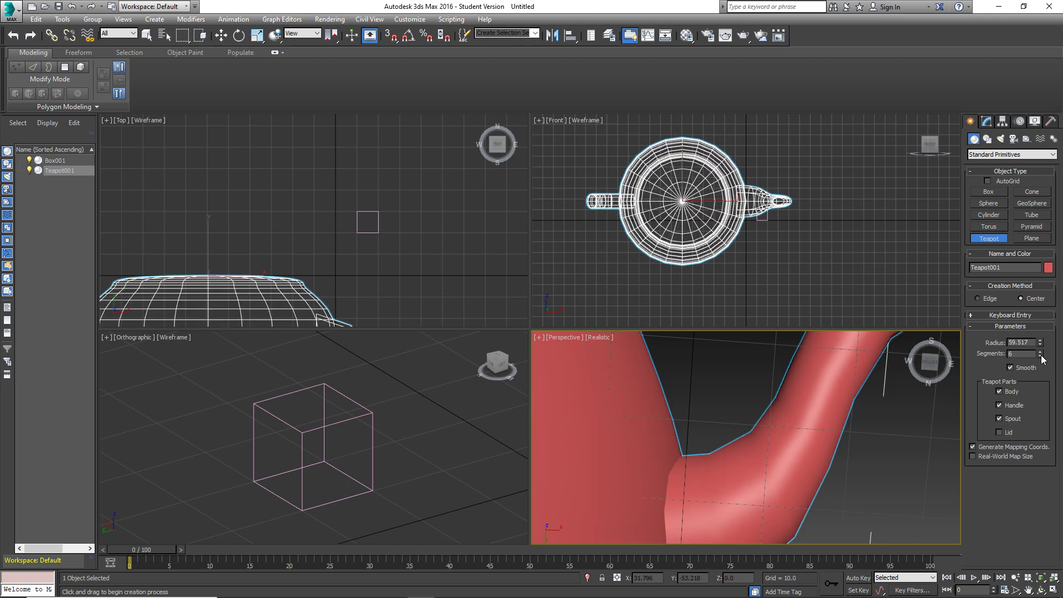
Turn on edged faces for the whole teapot in the Perspective viewport.
{"action": "scroll", "coordinate": [737, 435], "scroll_direction": "down", "scroll_amount": 7}
{"action": "middle_click_drag", "start_coordinate": [702, 443], "coordinate": [750, 459]}
{"action": "key", "text": "F4"}
{"action": "scroll", "coordinate": [736, 462], "scroll_direction": "up", "scroll_amount": 2}
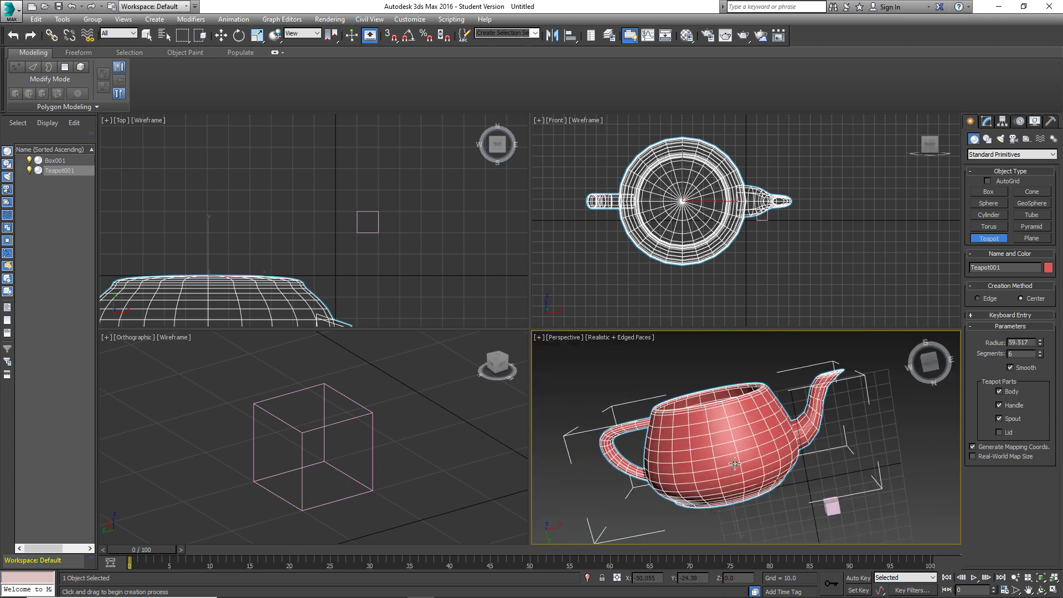
{"action": "middle_click_drag", "start_coordinate": [799, 443], "coordinate": [817, 440], "text": "alt"}
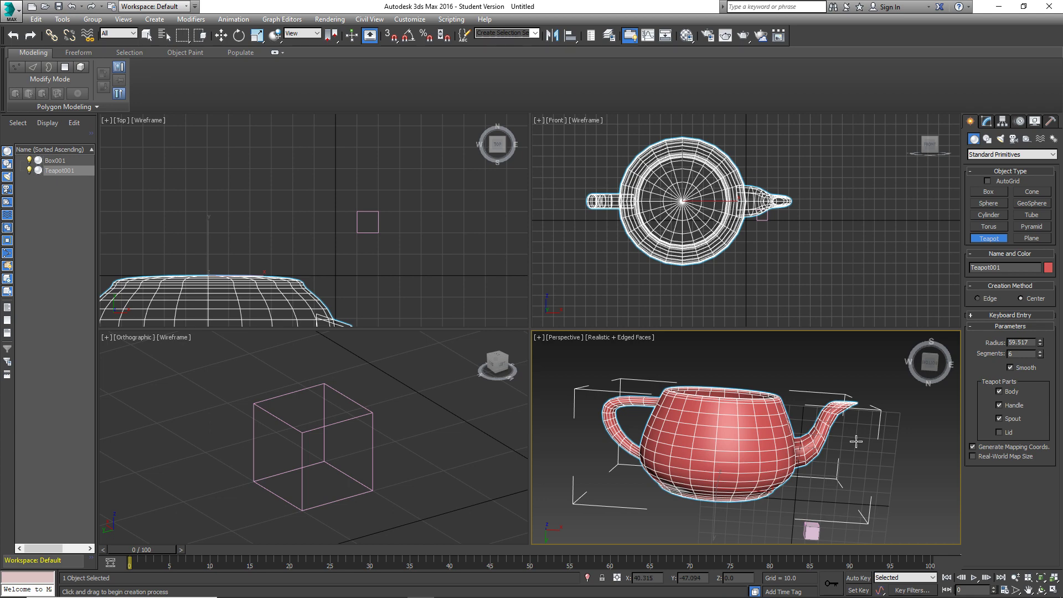
Lower the teapot's segments to 3 and check the angular spout with its edges displayed.
{"action": "left_click", "coordinate": [1041, 356]}
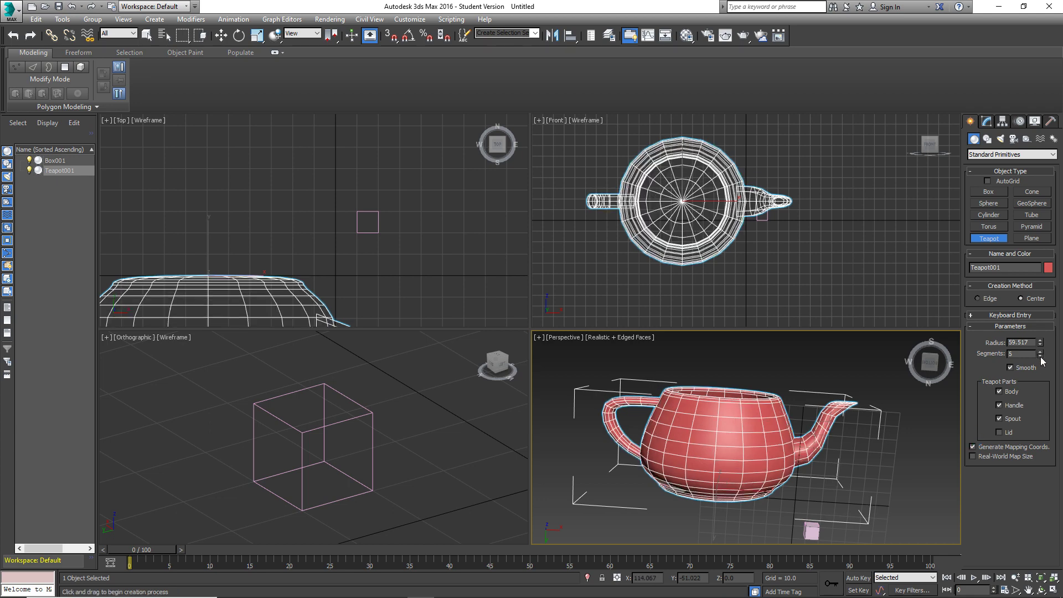
{"action": "left_click", "coordinate": [1041, 356]}
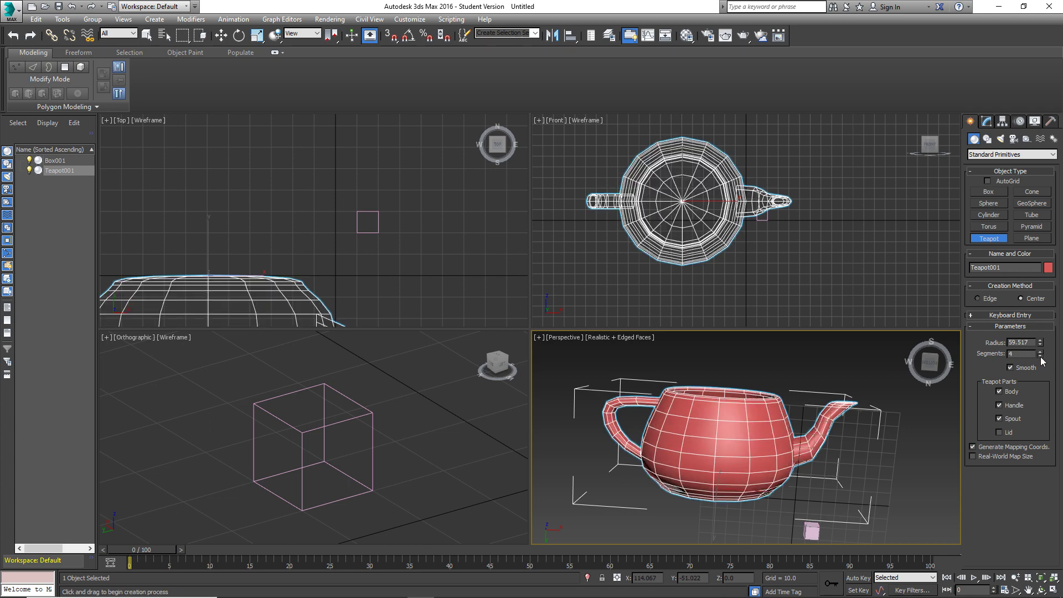
{"action": "left_click", "coordinate": [1041, 356]}
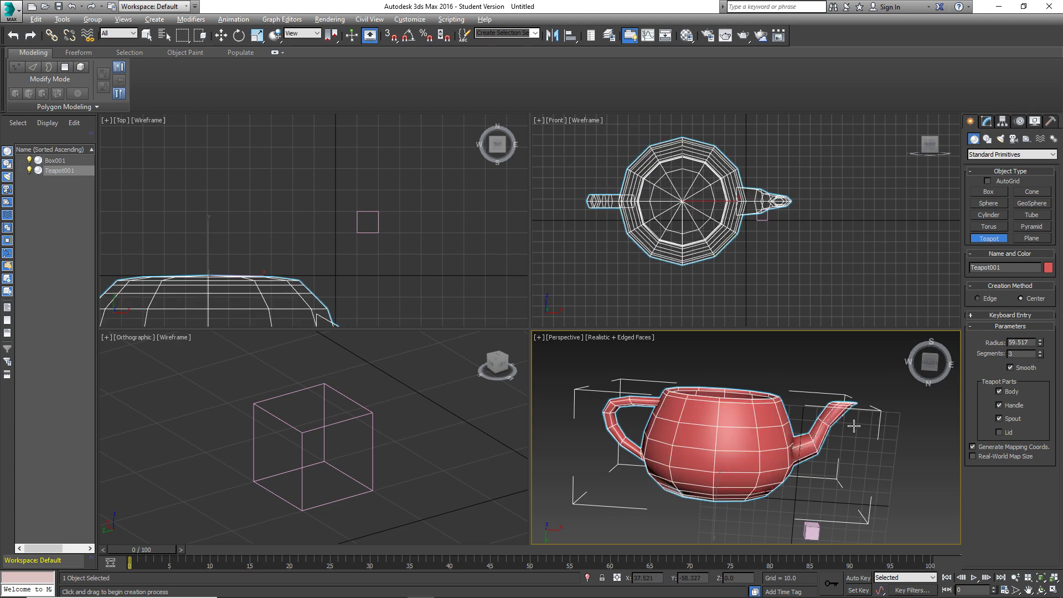
{"action": "middle_click_drag", "start_coordinate": [854, 426], "coordinate": [779, 419], "text": "alt"}
{"action": "scroll", "coordinate": [868, 404], "scroll_direction": "up", "scroll_amount": 5}
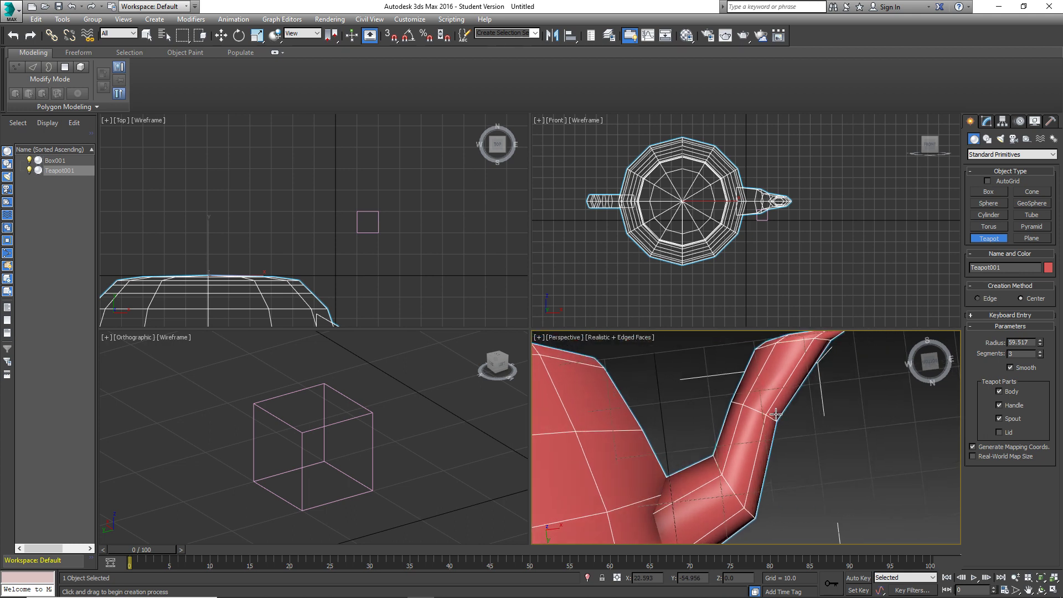
{"action": "key", "text": "z"}
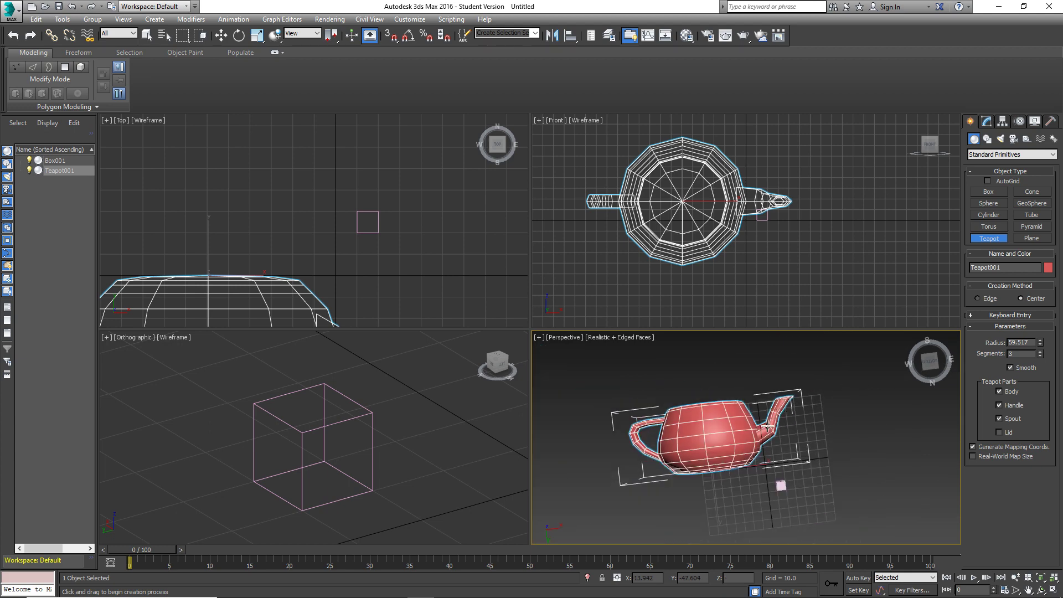
Add the lid back to the teapot's parts and view the complete teapot in the Perspective viewport.
{"action": "left_click", "coordinate": [931, 362]}
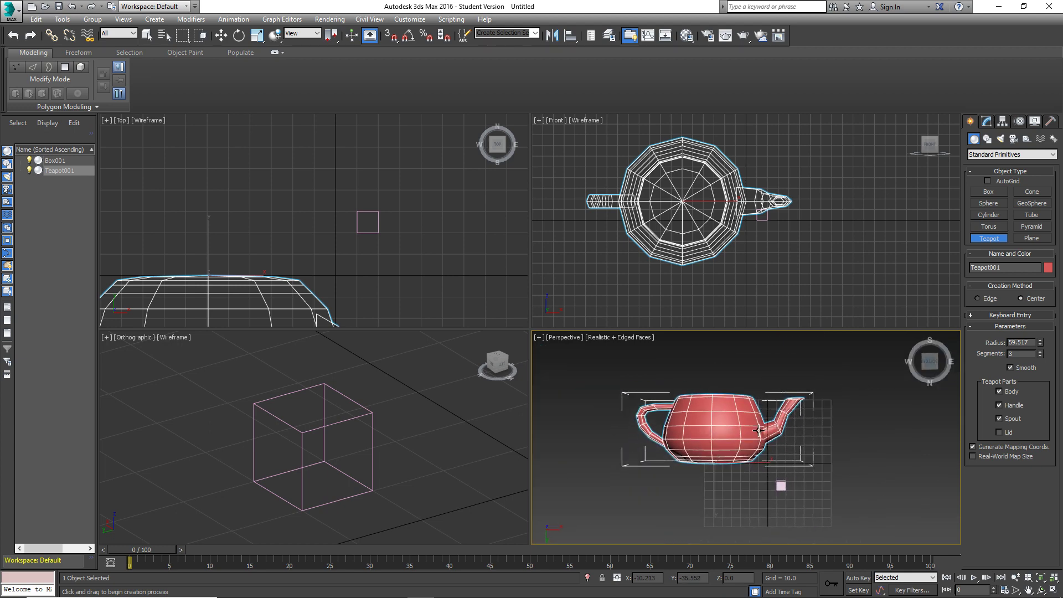
{"action": "scroll", "coordinate": [732, 444], "scroll_direction": "up", "scroll_amount": 3}
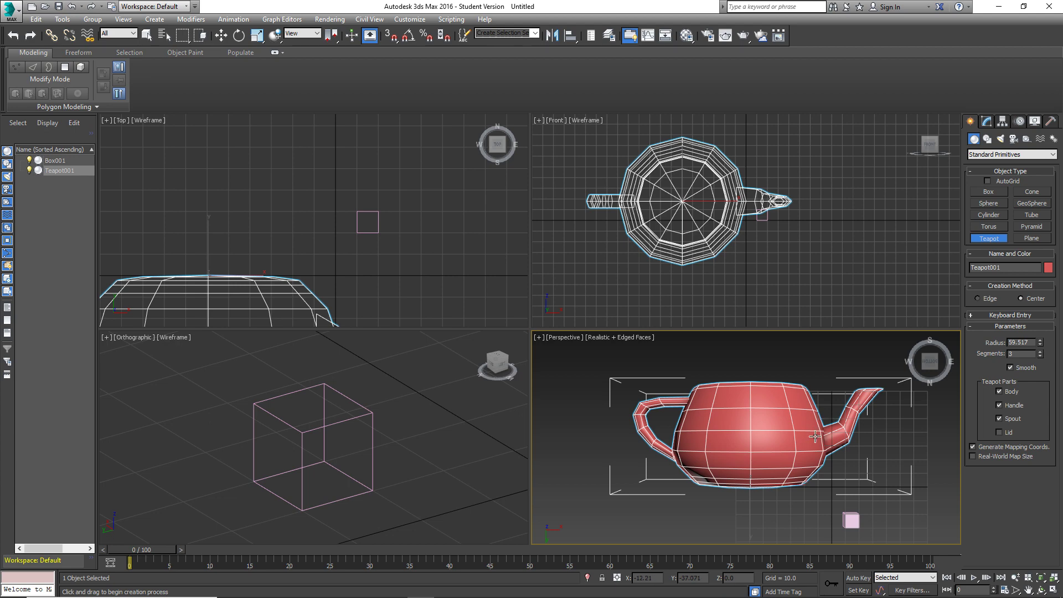
{"action": "middle_click_drag", "start_coordinate": [814, 438], "coordinate": [782, 436], "text": "alt"}
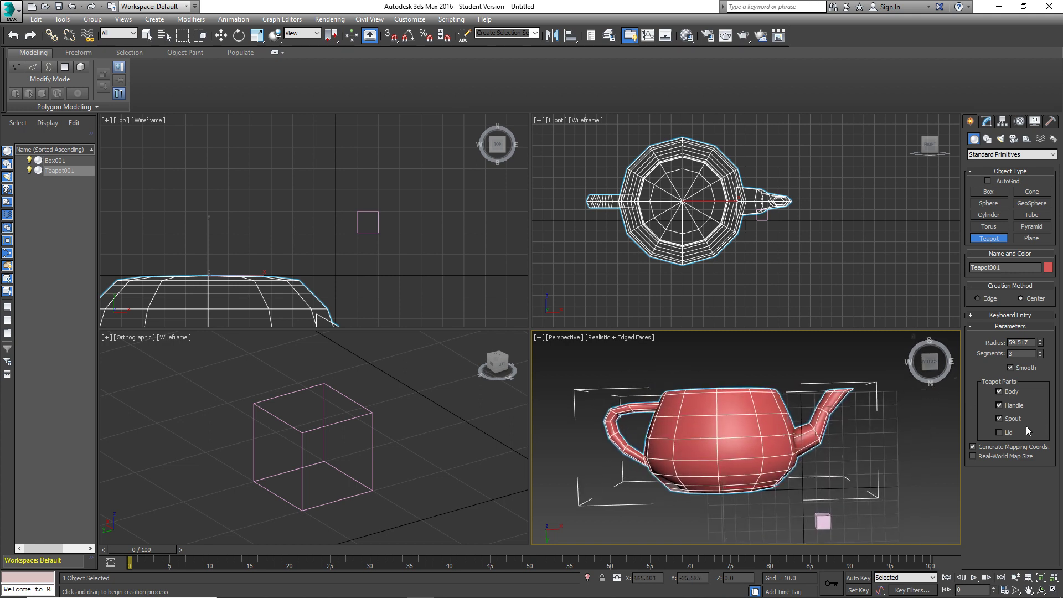
{"action": "left_click", "coordinate": [1001, 432]}
{"action": "scroll", "coordinate": [726, 424], "scroll_direction": "up", "scroll_amount": 5}
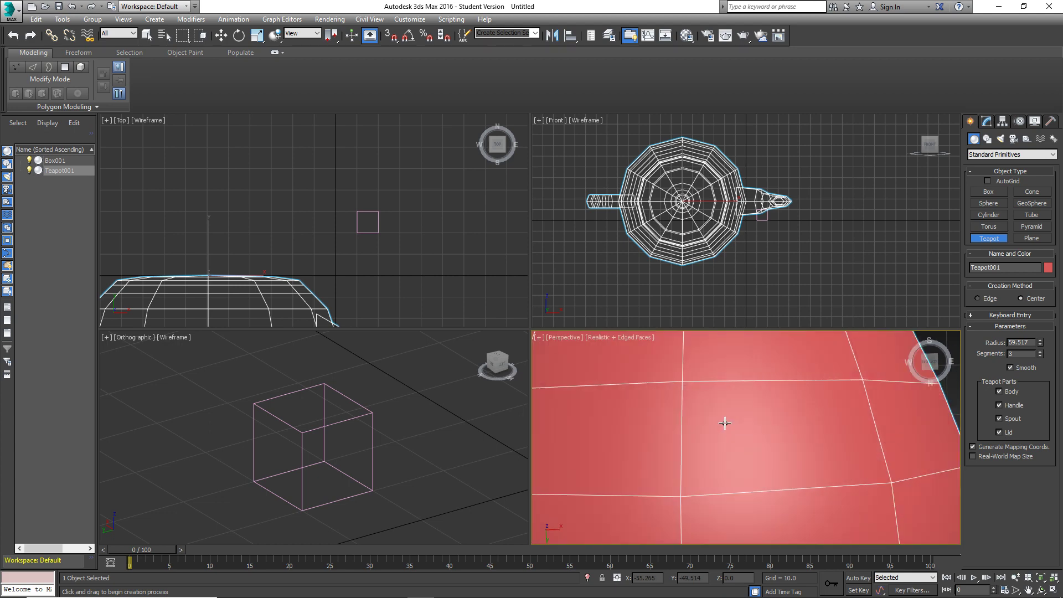
{"action": "scroll", "coordinate": [727, 423], "scroll_direction": "down", "scroll_amount": 4}
{"action": "scroll", "coordinate": [793, 417], "scroll_direction": "up", "scroll_amount": 4}
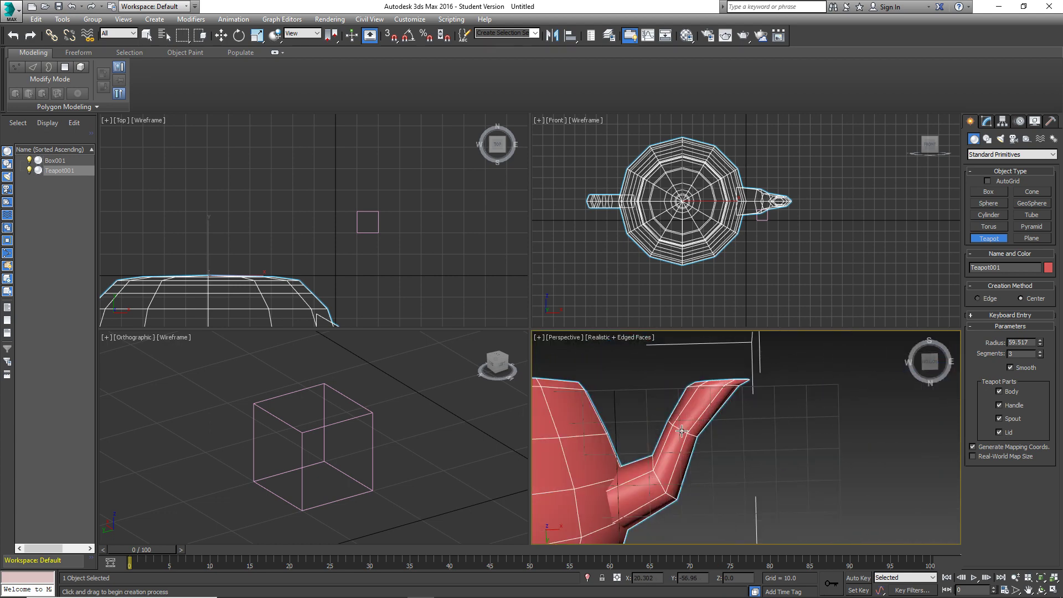
{"action": "scroll", "coordinate": [682, 431], "scroll_direction": "down", "scroll_amount": 6}
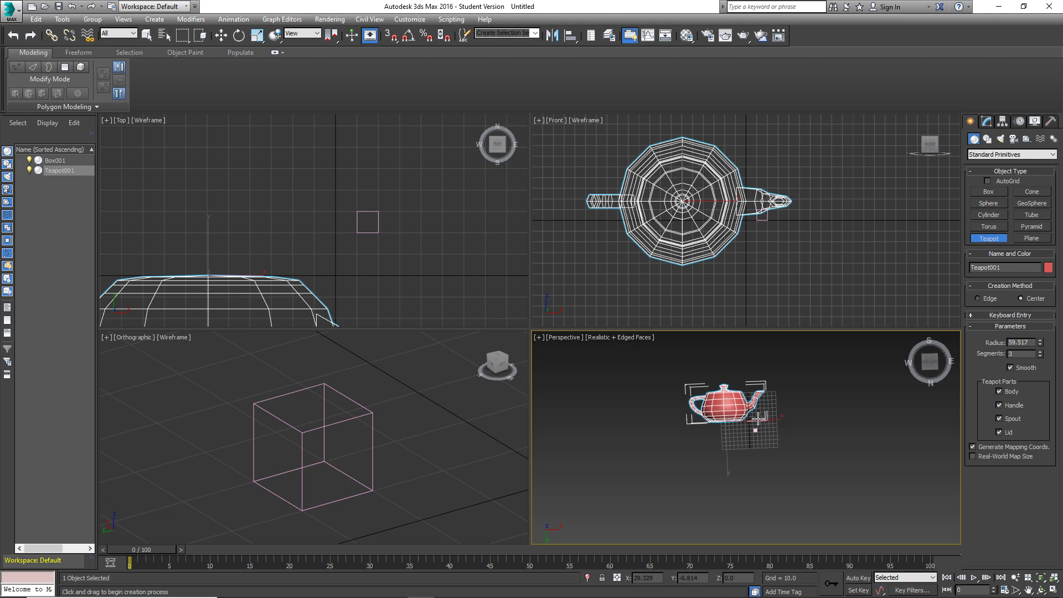
{"action": "middle_click_drag", "start_coordinate": [757, 420], "coordinate": [810, 429], "text": "alt"}
{"action": "scroll", "coordinate": [798, 416], "scroll_direction": "up", "scroll_amount": 3}
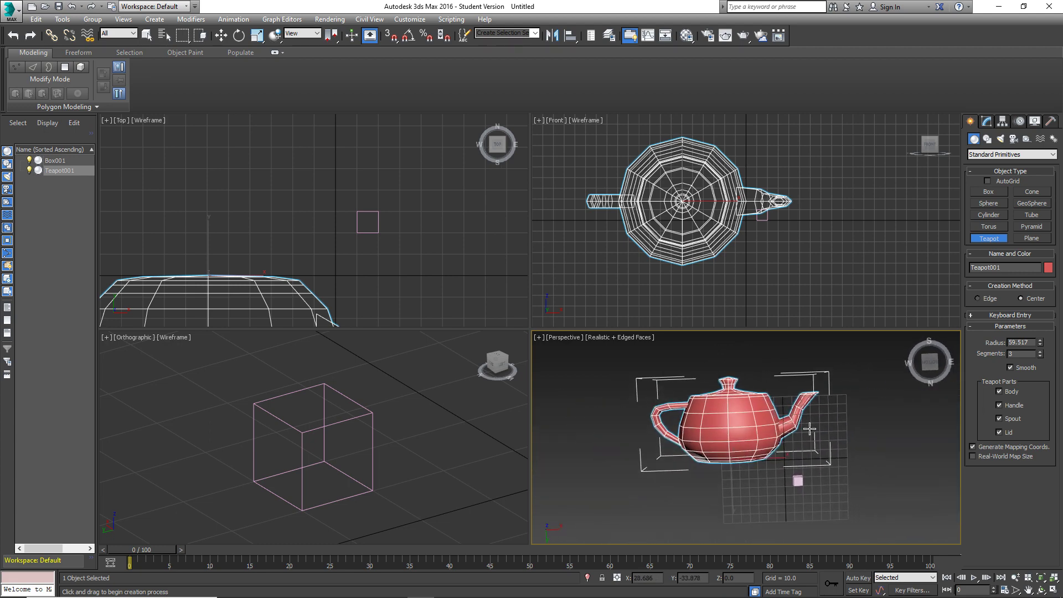
Turn off edged faces in the Perspective viewport, end teapot creation and deselect the teapot.
{"action": "scroll", "coordinate": [810, 429], "scroll_direction": "down", "scroll_amount": 3}
{"action": "key", "text": "F4"}
{"action": "left_click", "coordinate": [850, 442]}
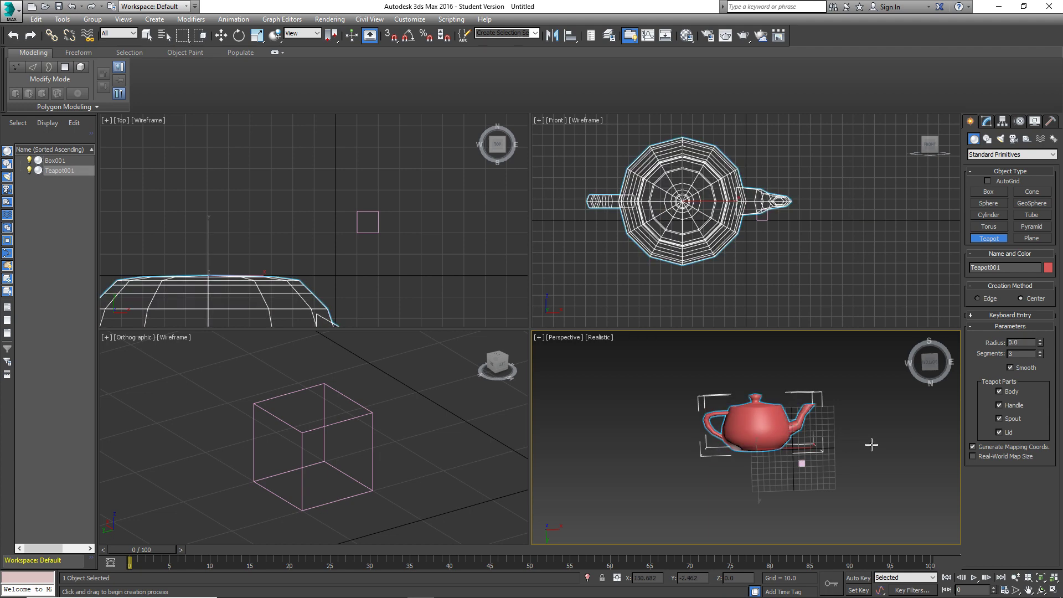
{"action": "left_click", "coordinate": [871, 445]}
{"action": "left_click", "coordinate": [879, 444]}
{"action": "right_click", "coordinate": [900, 400]}
{"action": "left_click", "coordinate": [896, 398]}
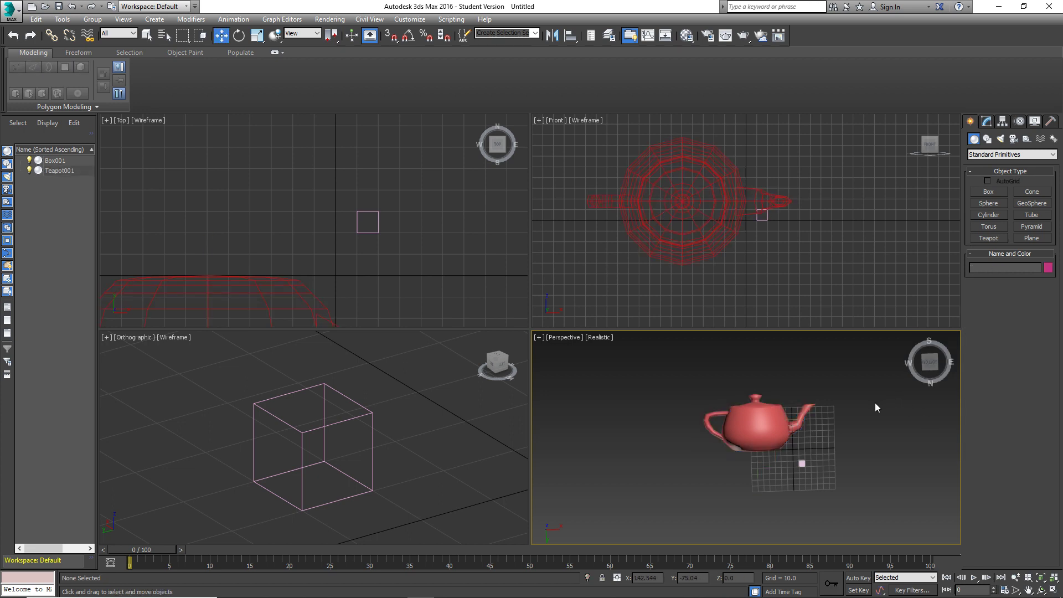
Hide the grid in the Perspective viewport.
{"action": "key", "text": "g"}
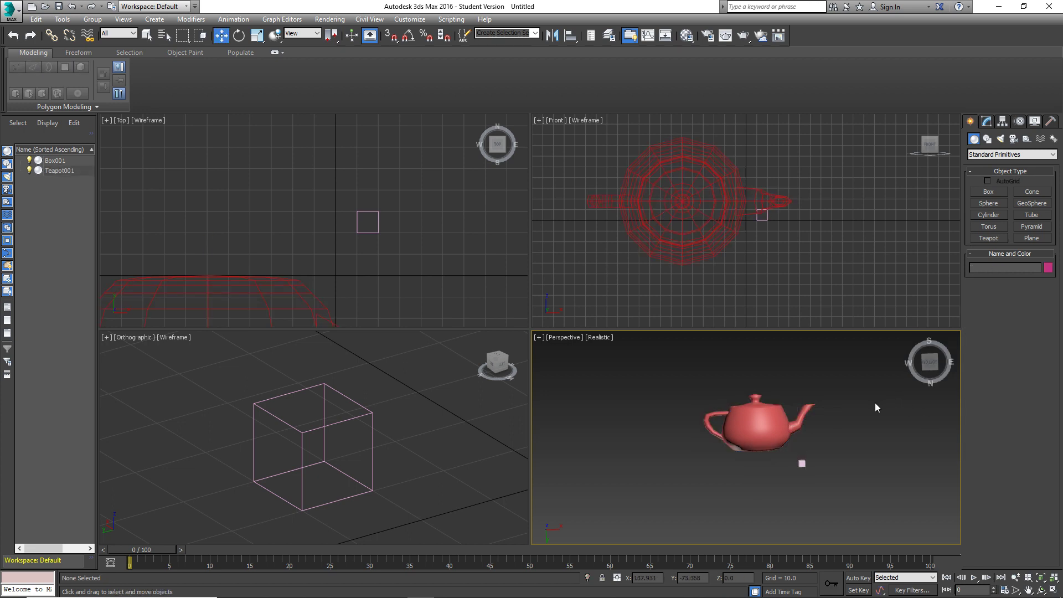
{"action": "middle_click_drag", "start_coordinate": [875, 408], "coordinate": [800, 430]}
{"action": "scroll", "coordinate": [796, 407], "scroll_direction": "down", "scroll_amount": 2}
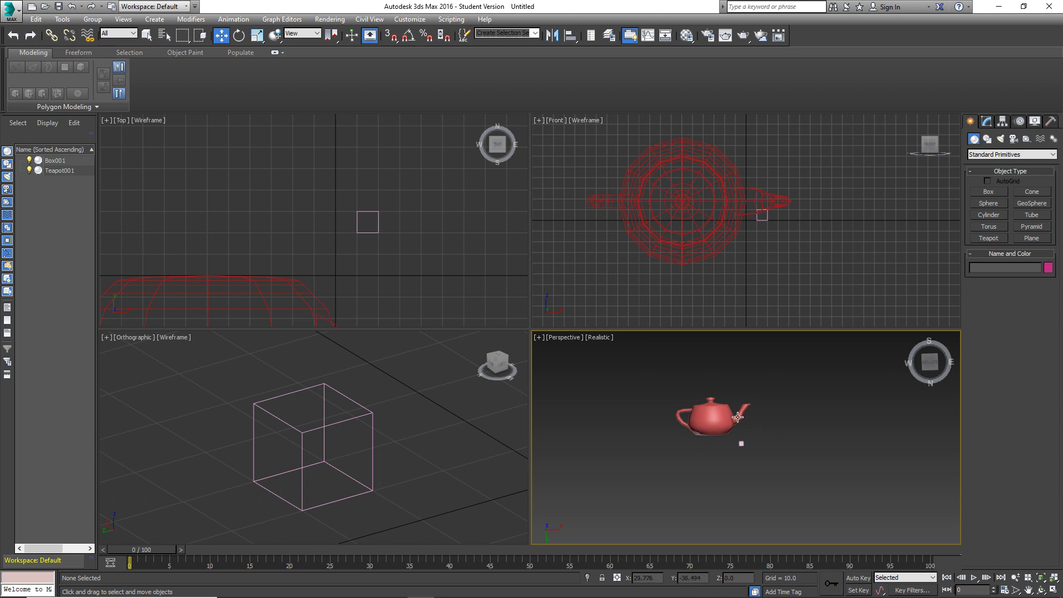
Select the teapot in the Perspective viewport, open its parameters for modification and turn edged faces back on.
{"action": "scroll", "coordinate": [742, 438], "scroll_direction": "up", "scroll_amount": 5}
{"action": "left_click", "coordinate": [758, 426]}
{"action": "scroll", "coordinate": [762, 425], "scroll_direction": "up", "scroll_amount": 4}
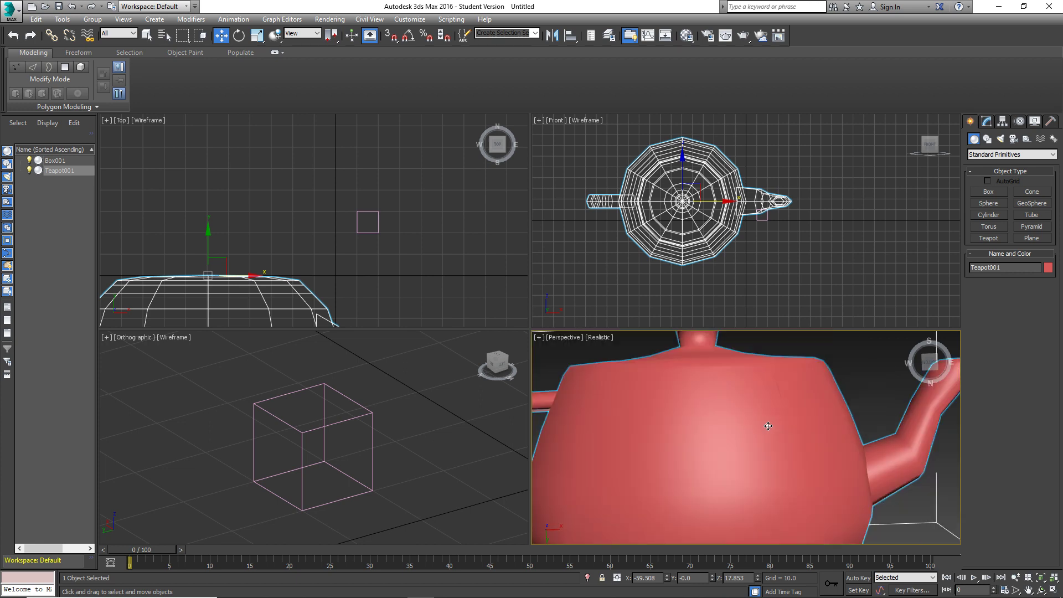
{"action": "scroll", "coordinate": [779, 427], "scroll_direction": "down", "scroll_amount": 4}
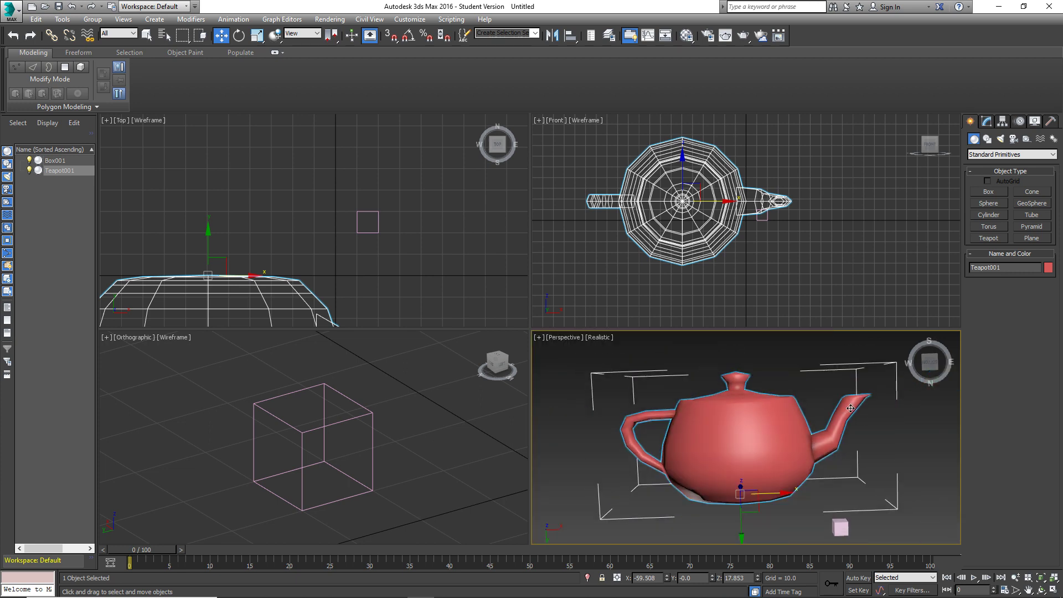
{"action": "left_click", "coordinate": [988, 122]}
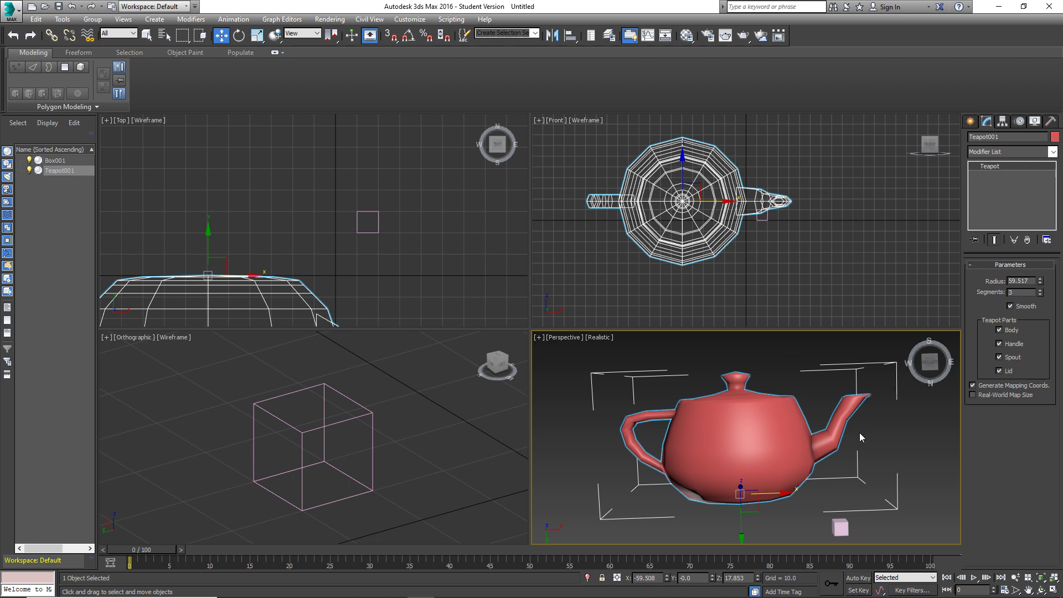
{"action": "key", "text": "F4"}
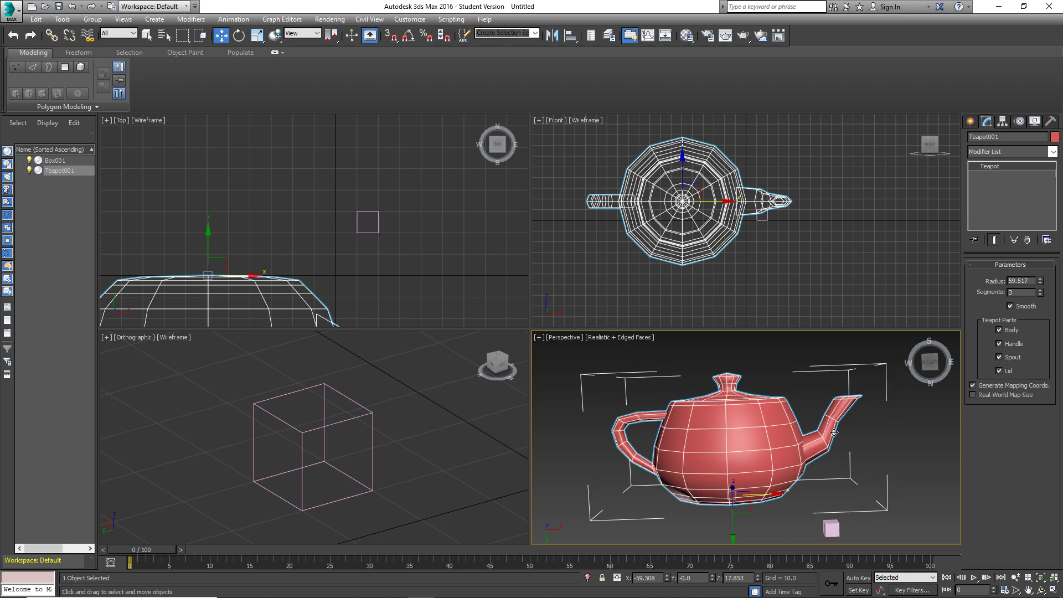
Try the teapot with segment values such as 2, 5 and 4, return to 3, and toggle its lid off and on.
{"action": "left_click", "coordinate": [1042, 295]}
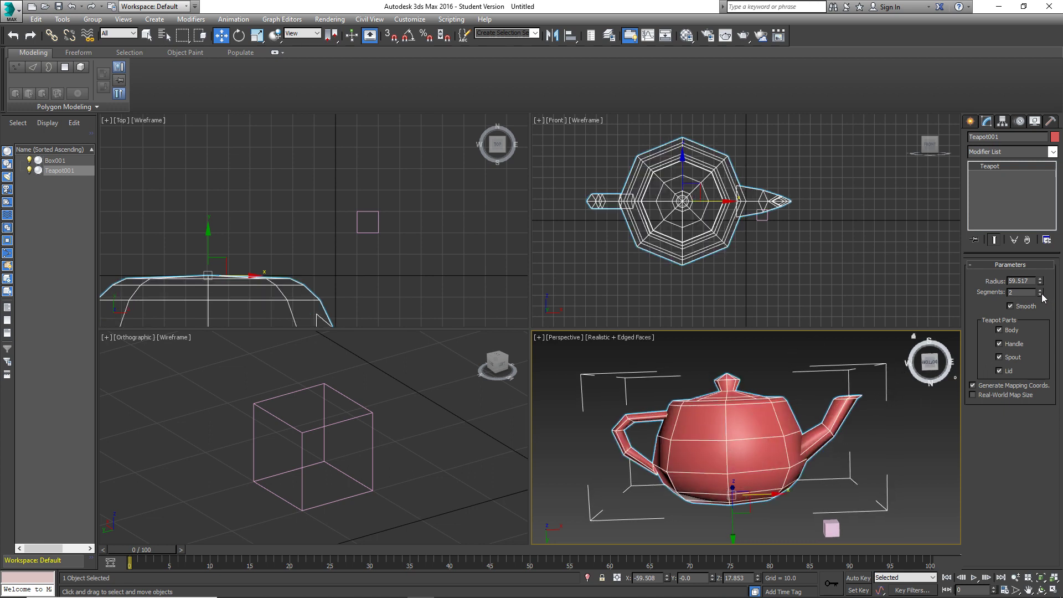
{"action": "left_click", "coordinate": [1041, 290]}
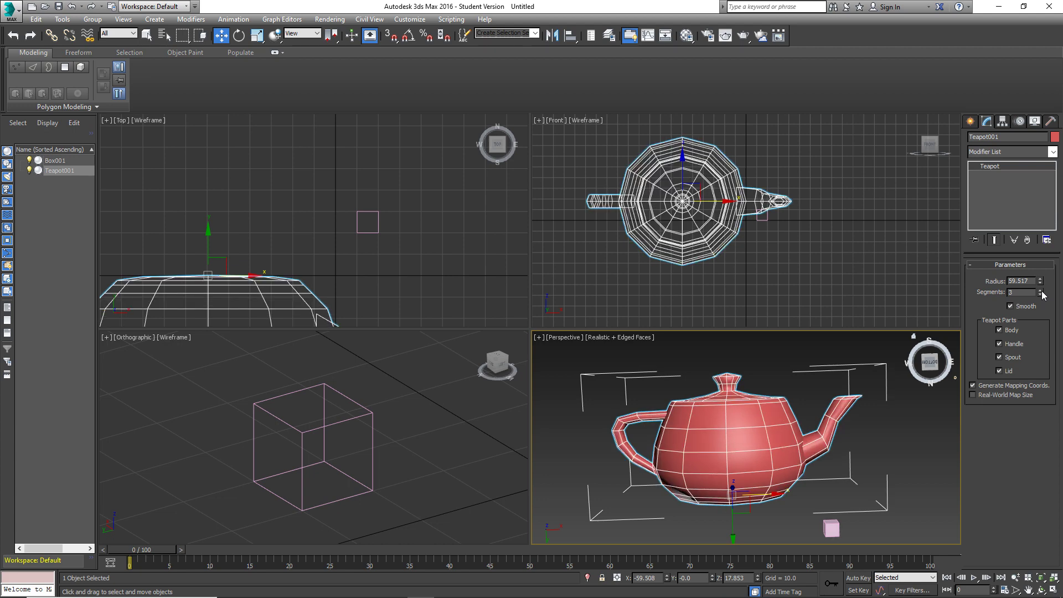
{"action": "left_click", "coordinate": [1041, 291]}
{"action": "left_click", "coordinate": [1041, 291]}
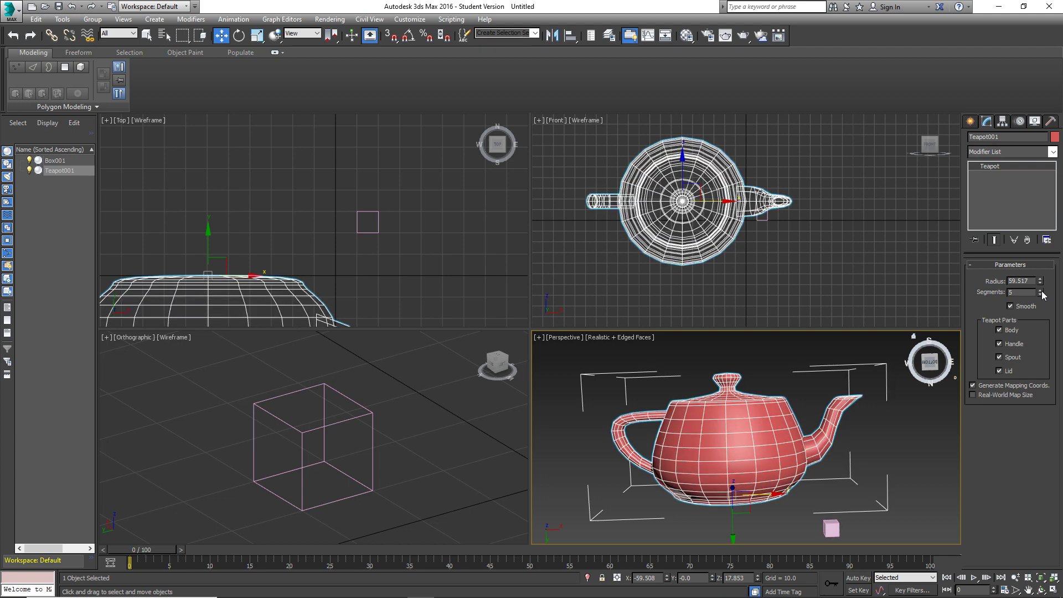
{"action": "left_click", "coordinate": [1041, 291]}
{"action": "left_click", "coordinate": [1041, 295]}
{"action": "left_click", "coordinate": [1041, 294]}
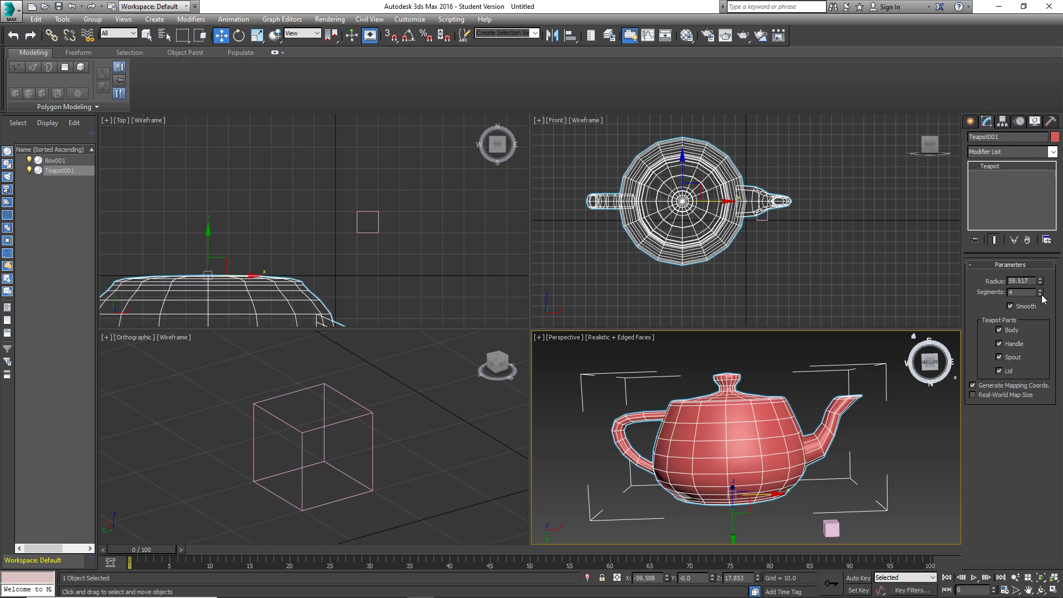
{"action": "left_click", "coordinate": [1041, 295]}
{"action": "left_click", "coordinate": [1042, 294]}
{"action": "left_click", "coordinate": [1041, 290]}
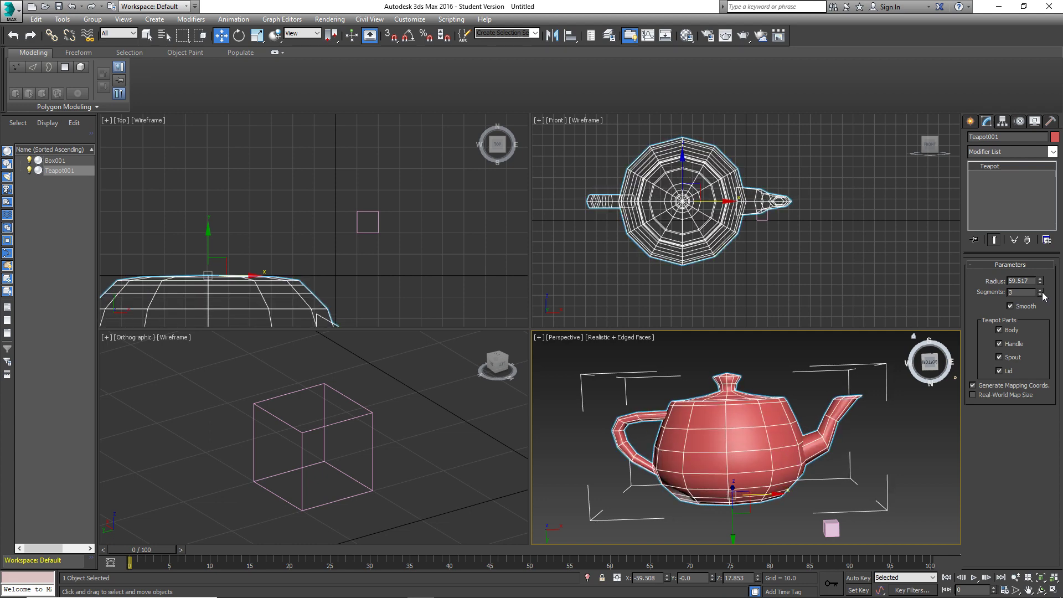
{"action": "left_click", "coordinate": [1000, 371]}
{"action": "left_click", "coordinate": [1000, 371]}
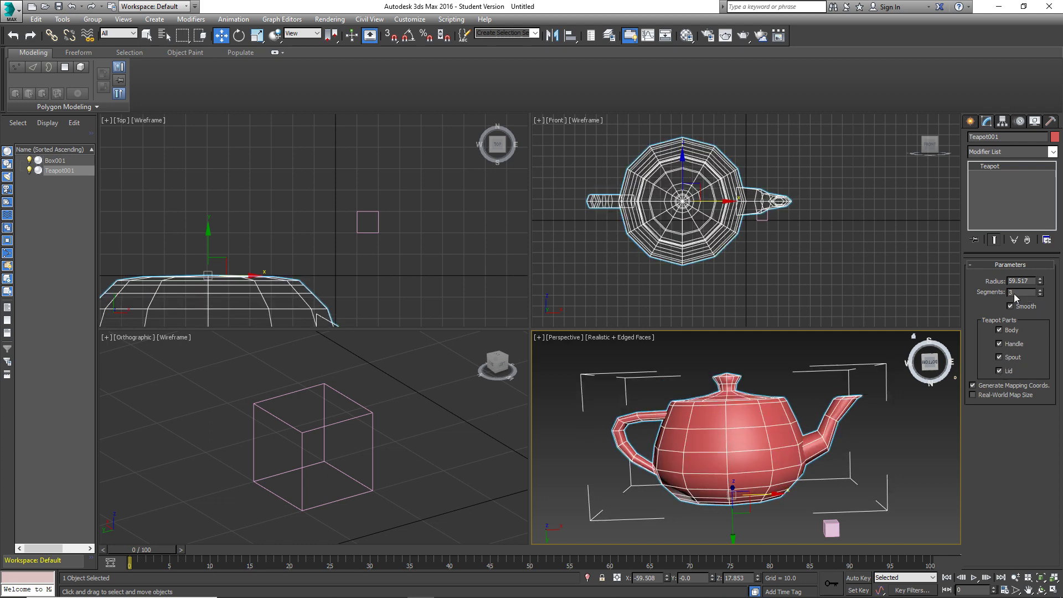
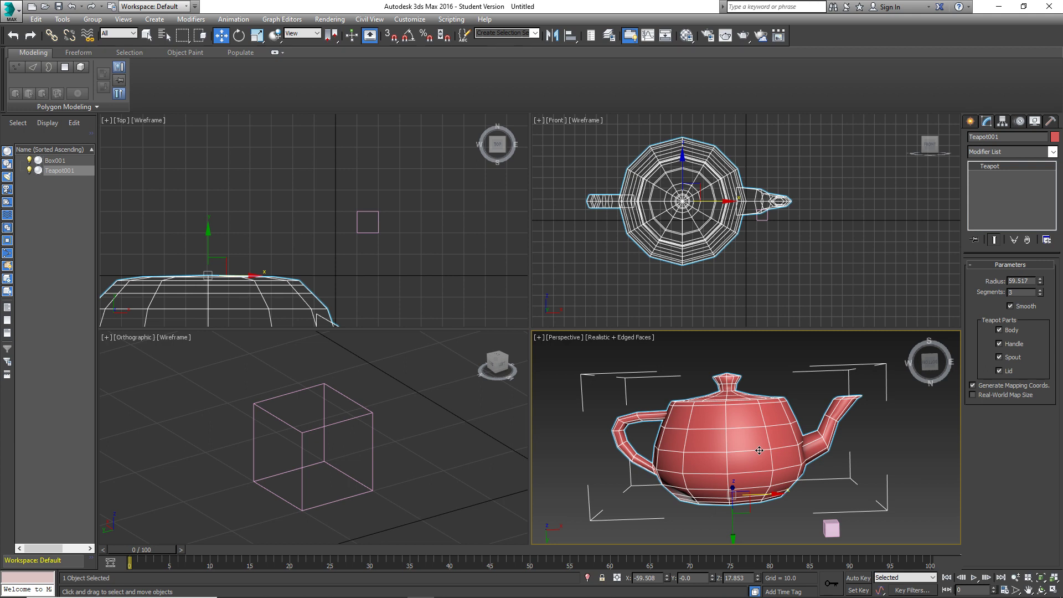
Delete the teapot and bring the remaining box into view in the Perspective viewport.
{"action": "key", "text": "Delete"}
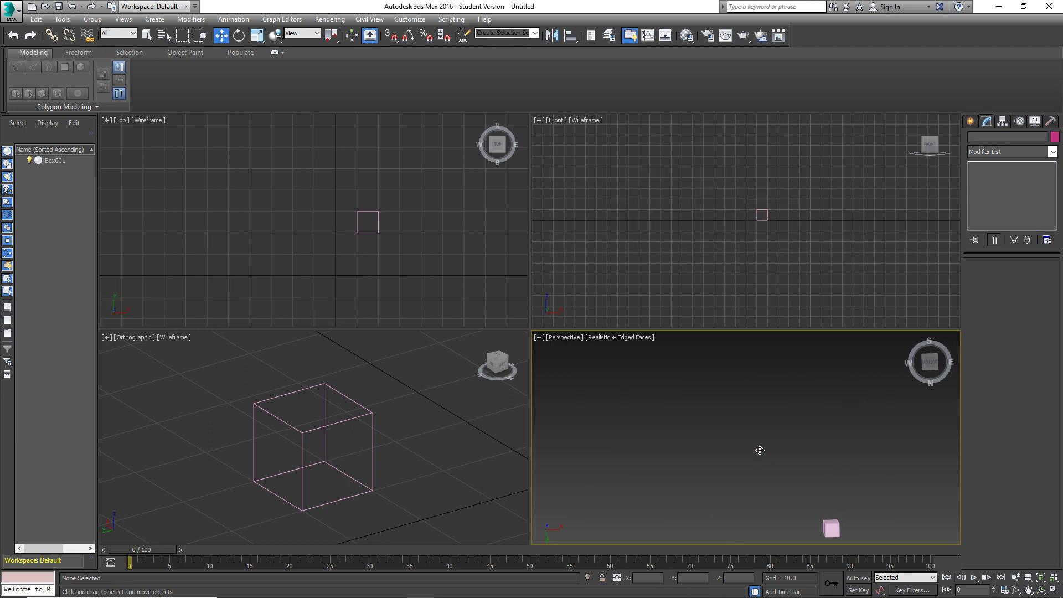
{"action": "mouse_move", "coordinate": [760, 450]}
{"action": "middle_mouse_down"}
{"action": "mouse_move", "coordinate": [700, 390]}
{"action": "mouse_move", "coordinate": [743, 447]}
{"action": "middle_mouse_up"}
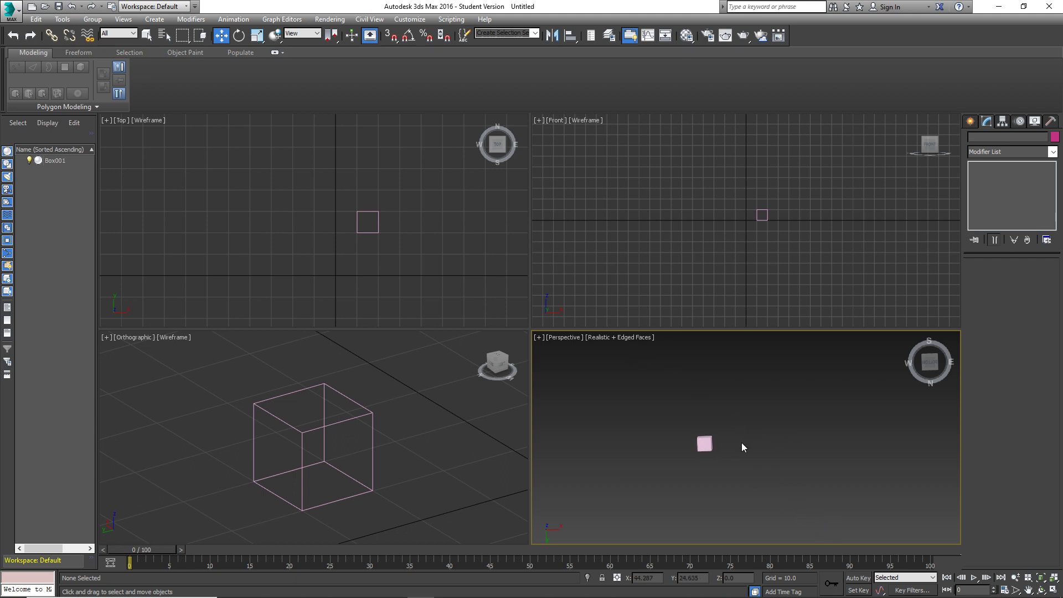
{"action": "left_click", "coordinate": [971, 121]}
{"action": "left_click", "coordinate": [989, 239]}
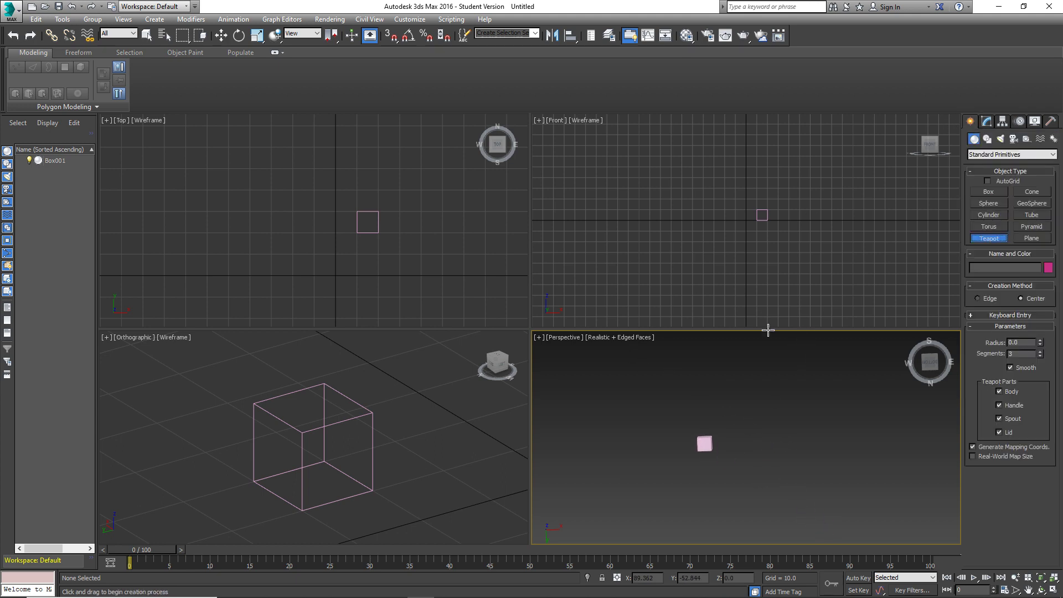
{"action": "right_click", "coordinate": [767, 391]}
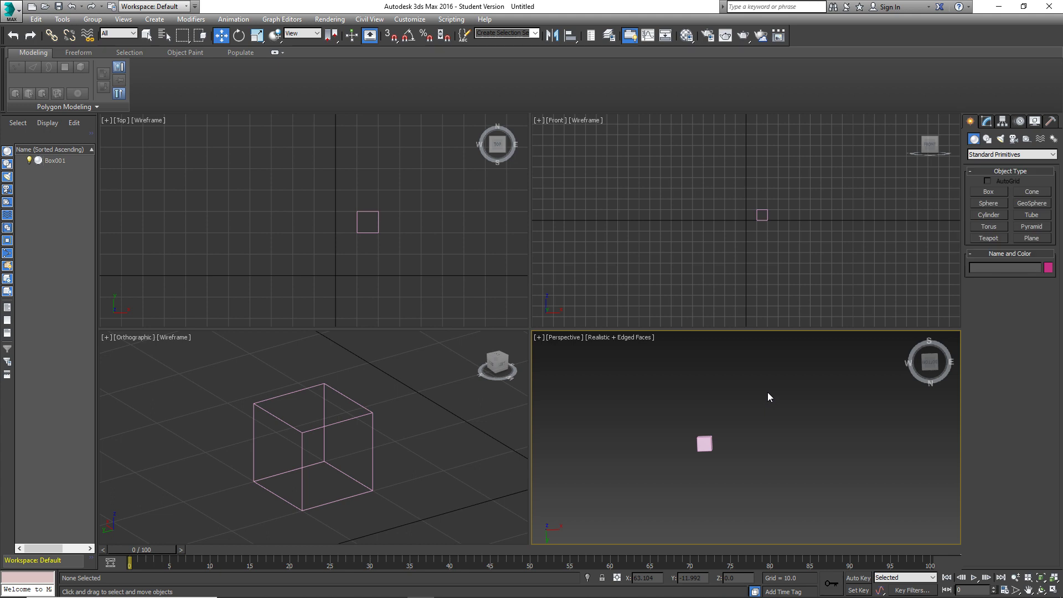
{"action": "left_click", "coordinate": [1004, 239]}
{"action": "right_click", "coordinate": [829, 368]}
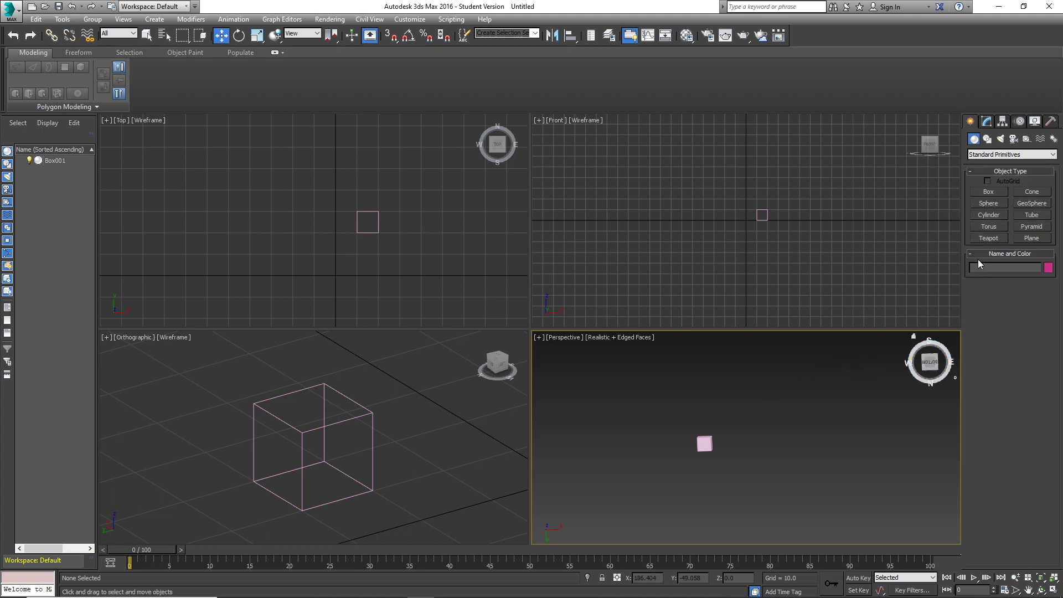
{"action": "left_click", "coordinate": [978, 217]}
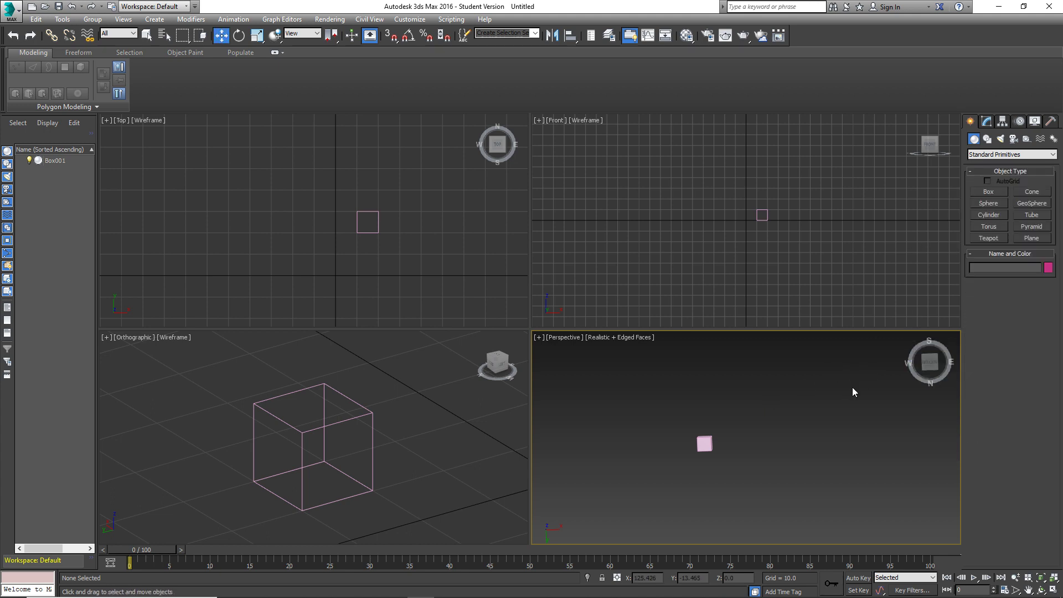
{"action": "left_click", "coordinate": [989, 202]}
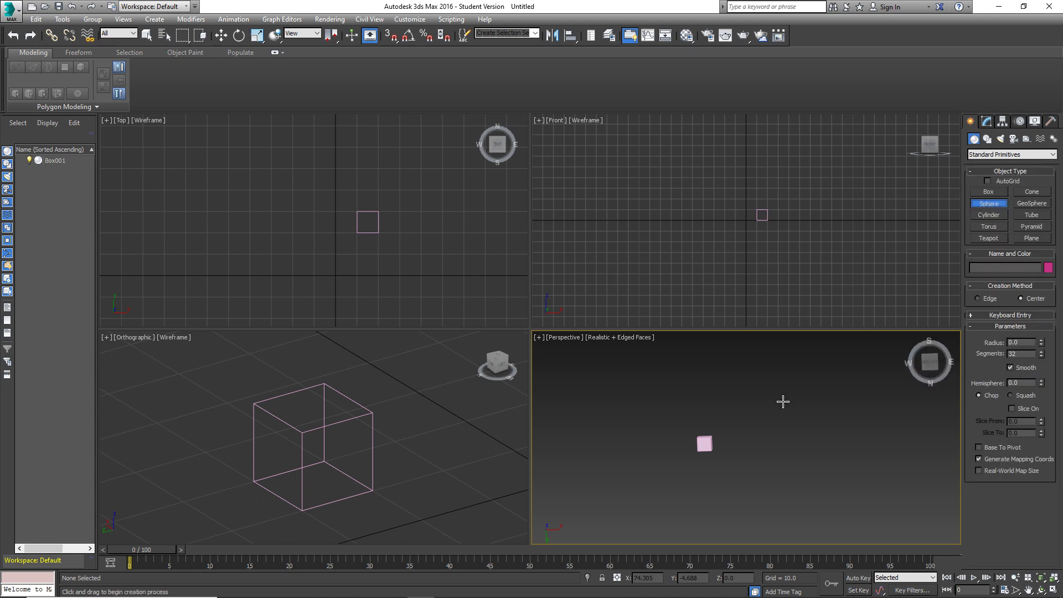
{"action": "right_click", "coordinate": [784, 401]}
{"action": "left_click", "coordinate": [989, 191]}
{"action": "right_click", "coordinate": [868, 186]}
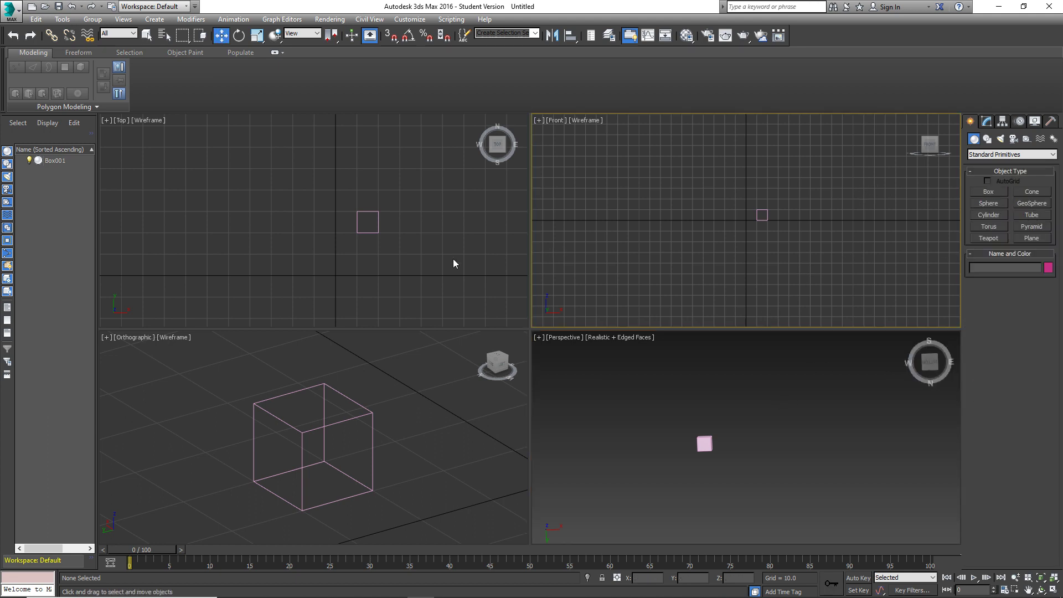
Select the box in the Perspective viewport and display its editable parameters.
{"action": "left_click", "coordinate": [414, 248]}
{"action": "left_click", "coordinate": [396, 416]}
{"action": "left_click", "coordinate": [609, 410]}
{"action": "left_click", "coordinate": [617, 268]}
{"action": "left_click", "coordinate": [986, 121]}
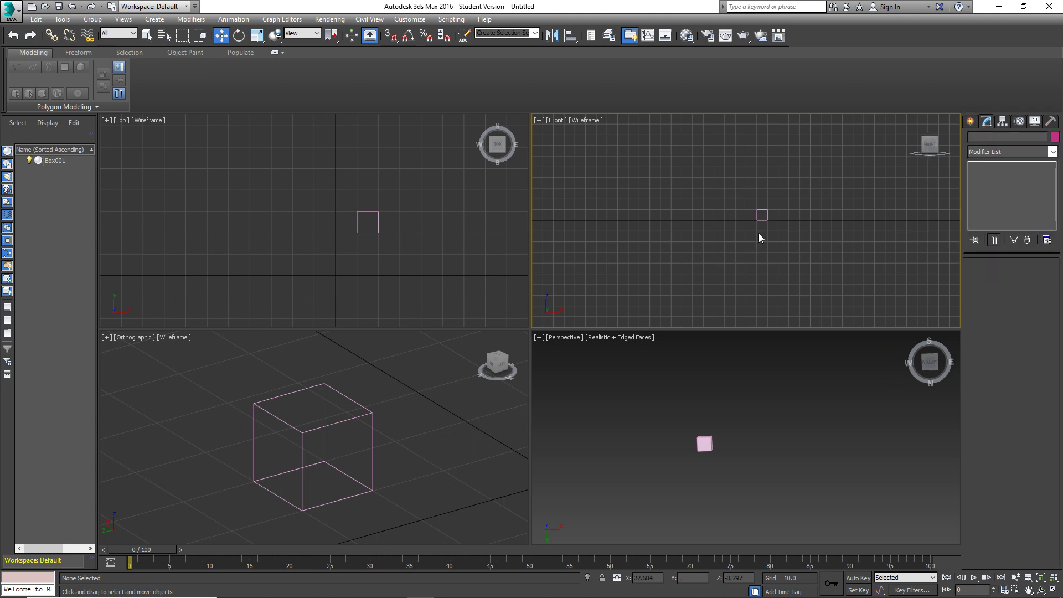
{"action": "left_click", "coordinate": [704, 443]}
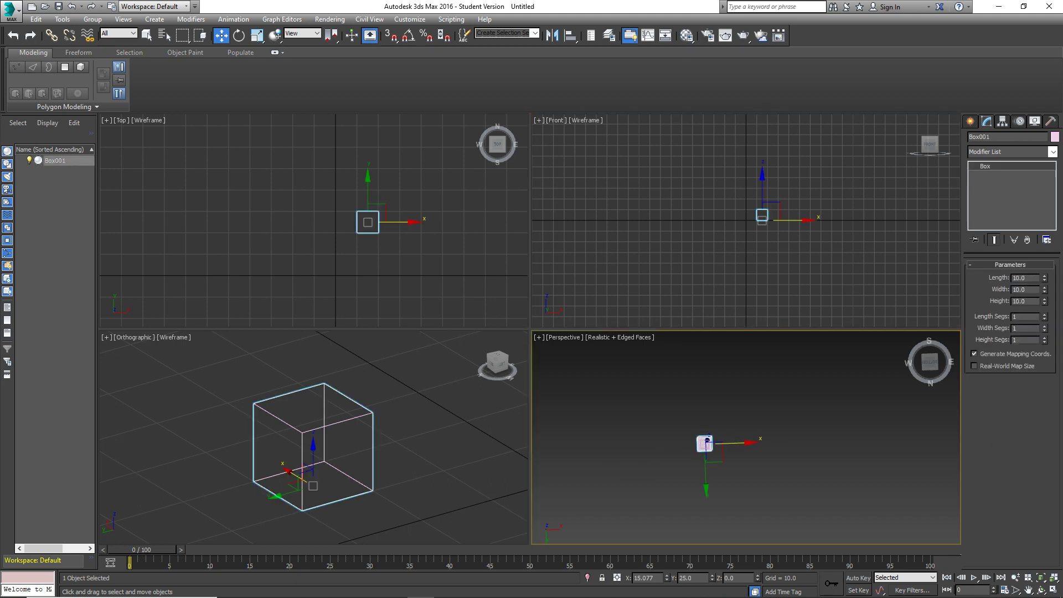
Review the object types under Extended Primitives and Compound Objects, and return to Standard Primitives.
{"action": "left_click", "coordinate": [971, 123]}
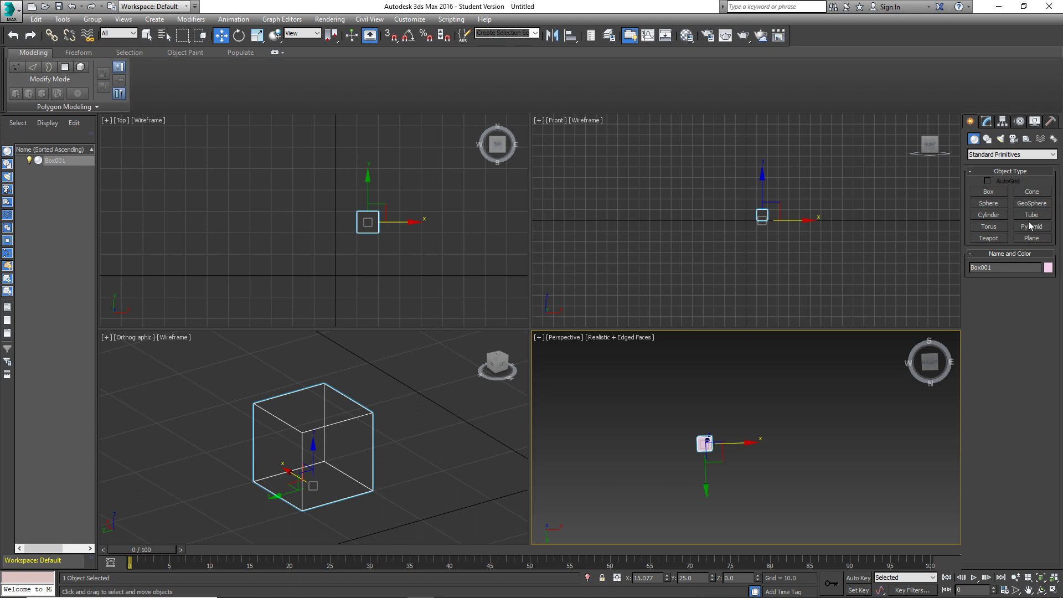
{"action": "left_click", "coordinate": [995, 156]}
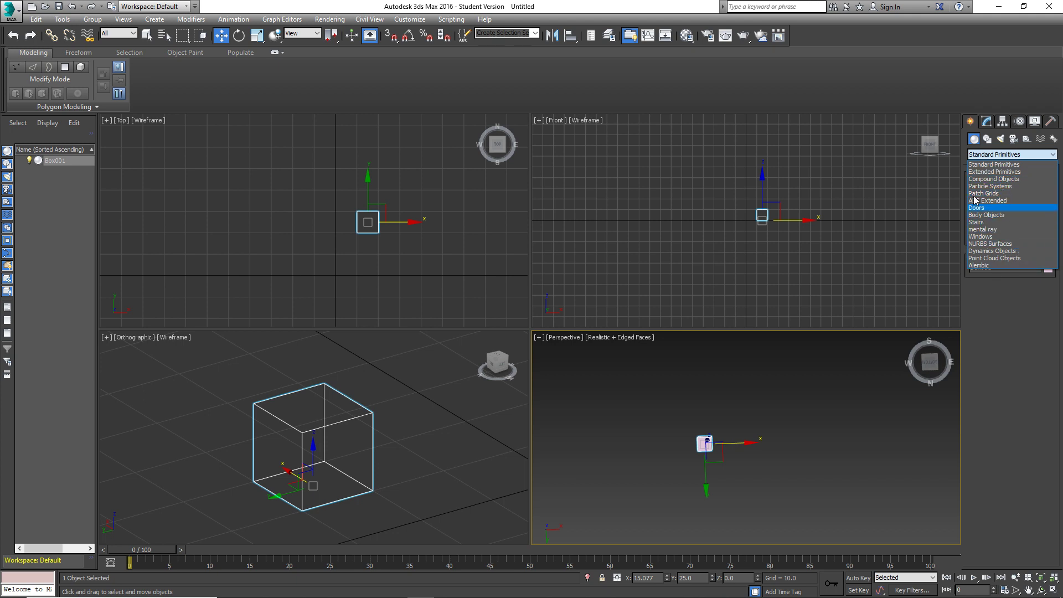
{"action": "left_click", "coordinate": [997, 172]}
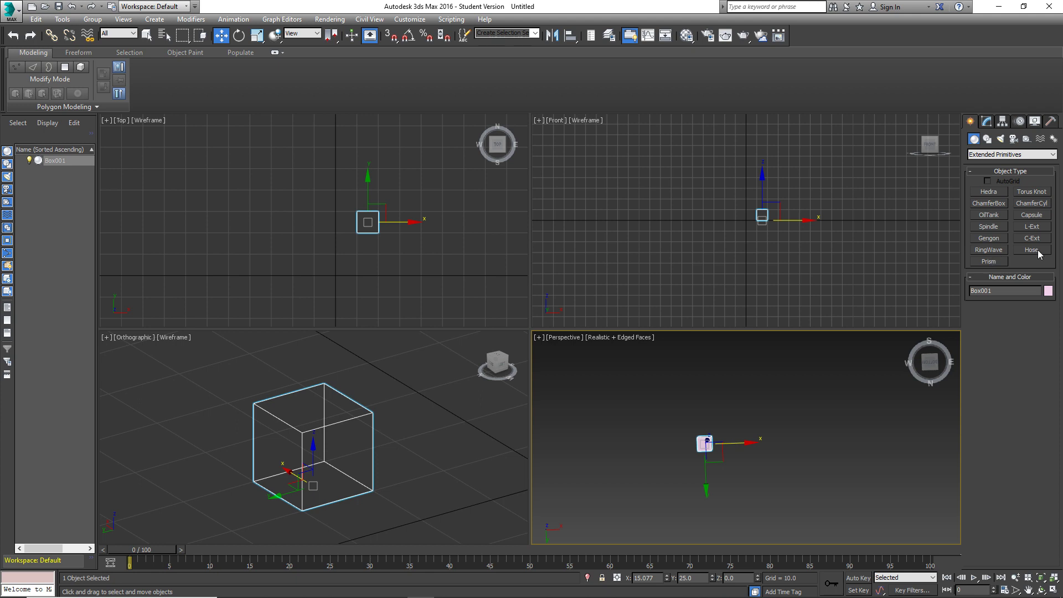
{"action": "left_click", "coordinate": [1006, 155]}
{"action": "left_click", "coordinate": [1004, 179]}
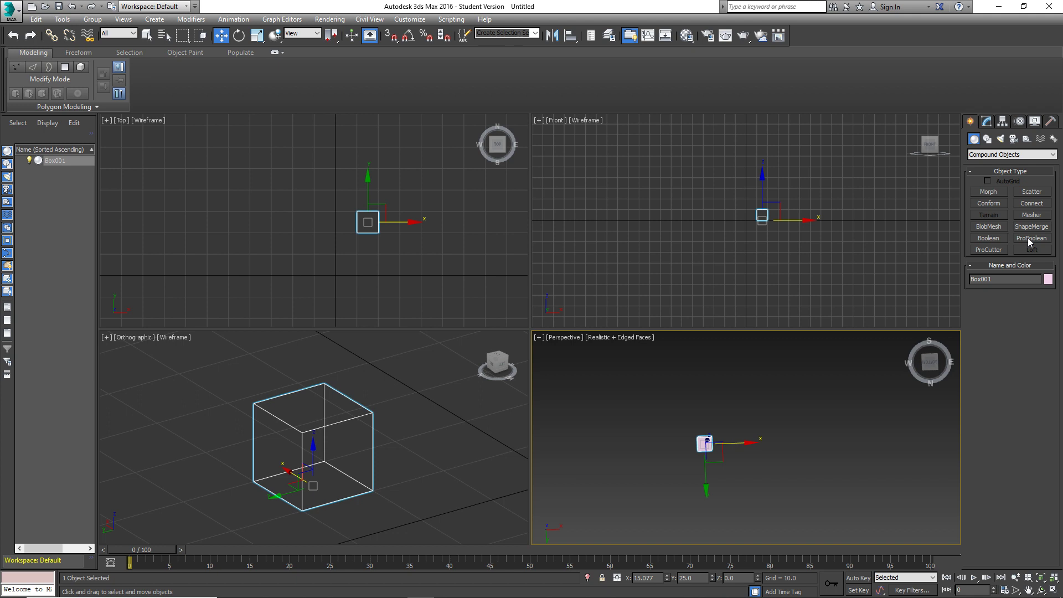
{"action": "left_click", "coordinate": [986, 157]}
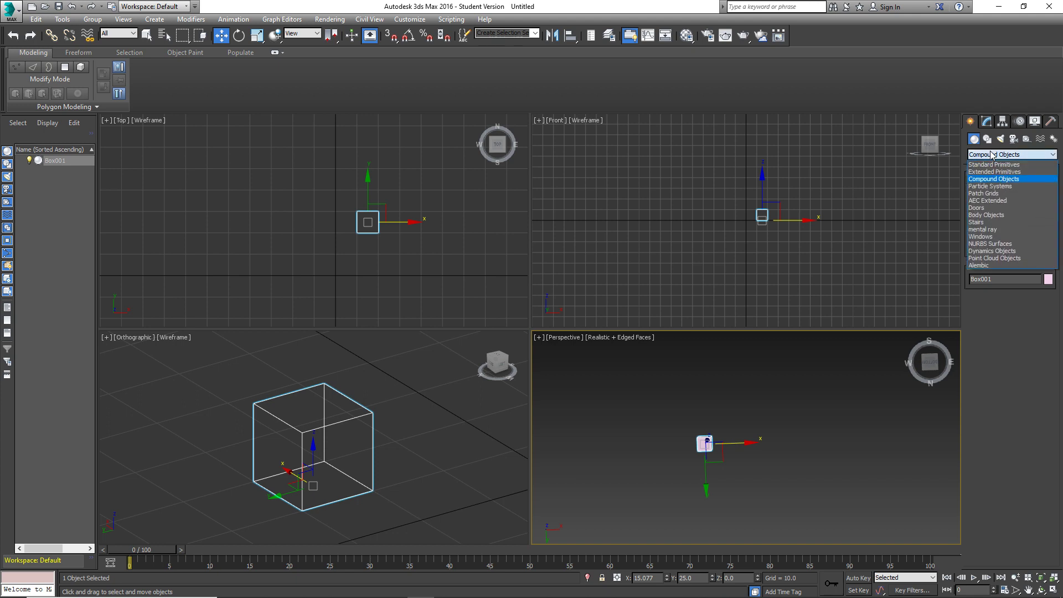
{"action": "left_click", "coordinate": [985, 165]}
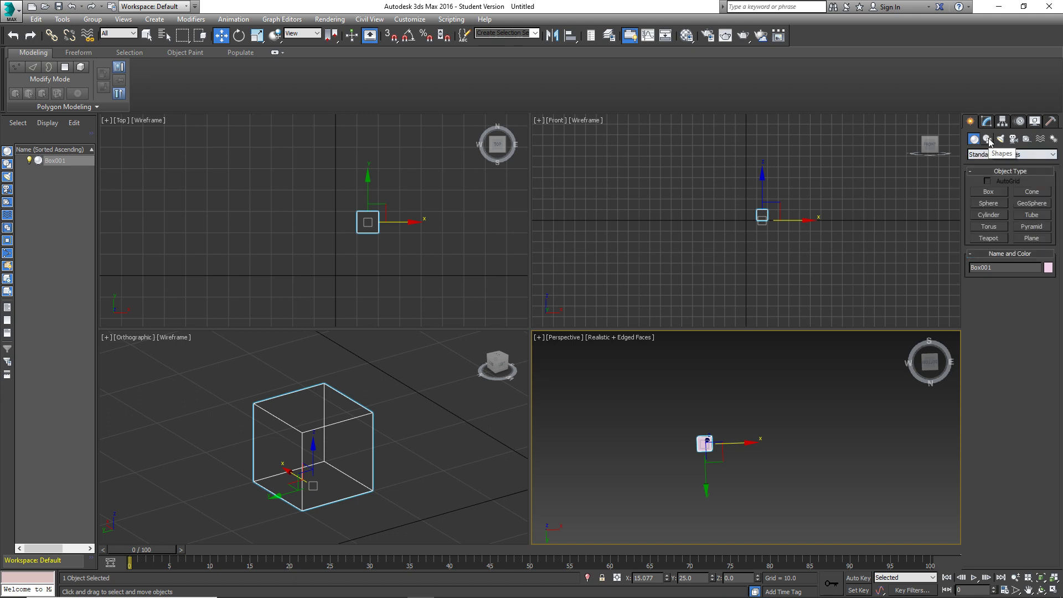
Review the available spline shapes and return to the geometry object types.
{"action": "left_click", "coordinate": [989, 139]}
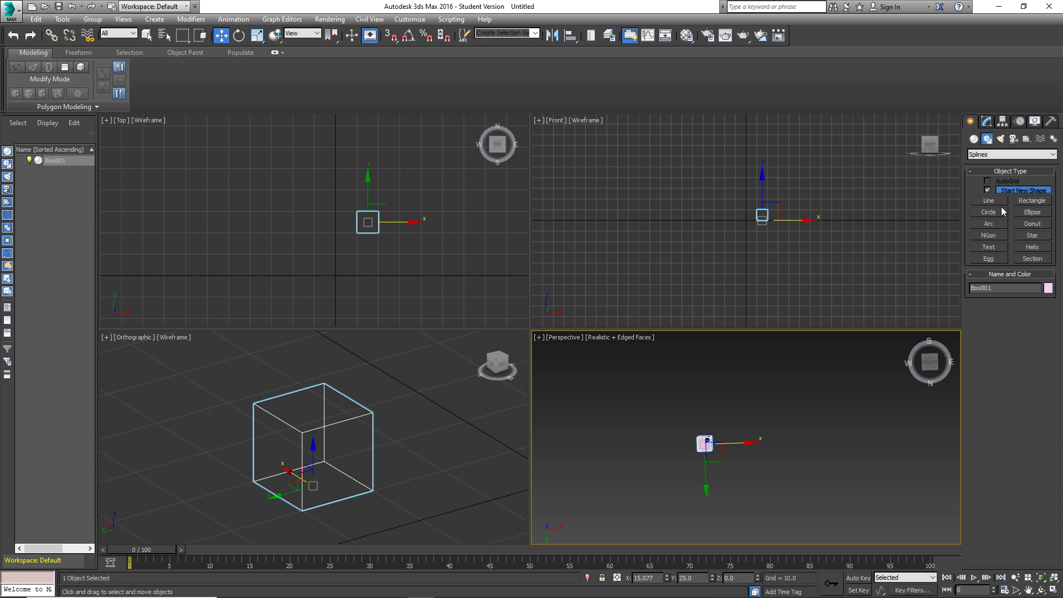
{"action": "left_click", "coordinate": [995, 155]}
{"action": "left_click", "coordinate": [995, 156]}
{"action": "left_click", "coordinate": [974, 140]}
Look through the available modifiers for the selected box and apply the Edit Poly modifier.
{"action": "left_click", "coordinate": [988, 121]}
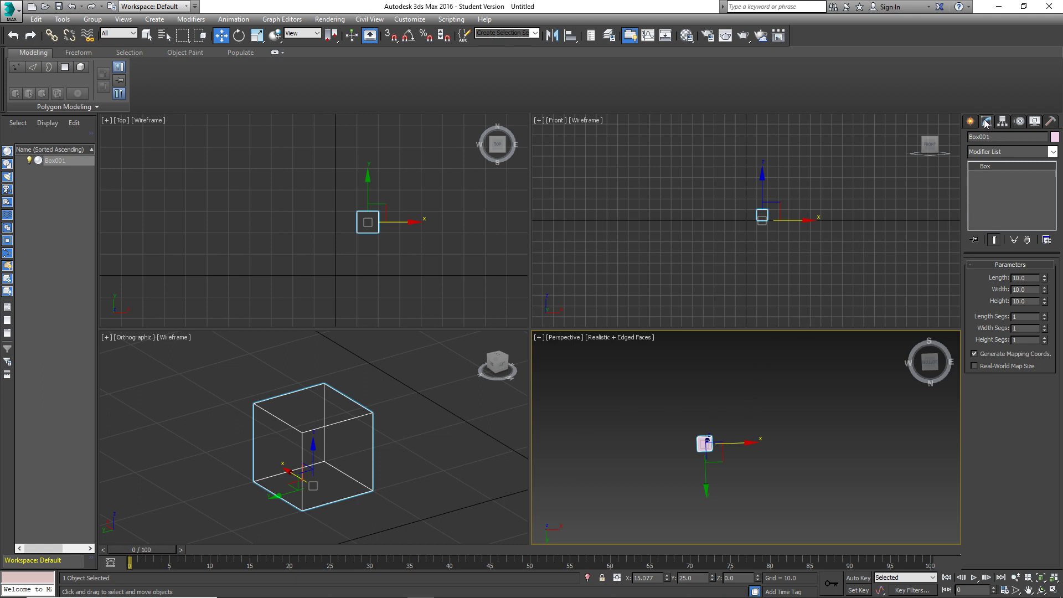
{"action": "left_click", "coordinate": [995, 153]}
{"action": "left_click", "coordinate": [994, 153]}
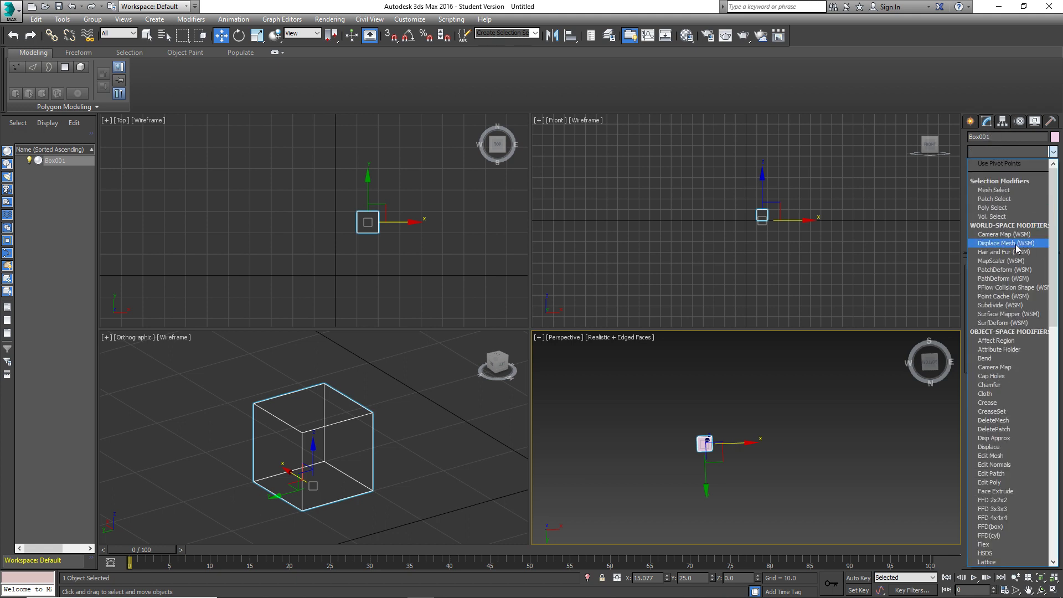
{"action": "scroll", "coordinate": [1014, 247], "scroll_direction": "down", "scroll_amount": 3}
{"action": "scroll", "coordinate": [1014, 247], "scroll_direction": "down", "scroll_amount": 15}
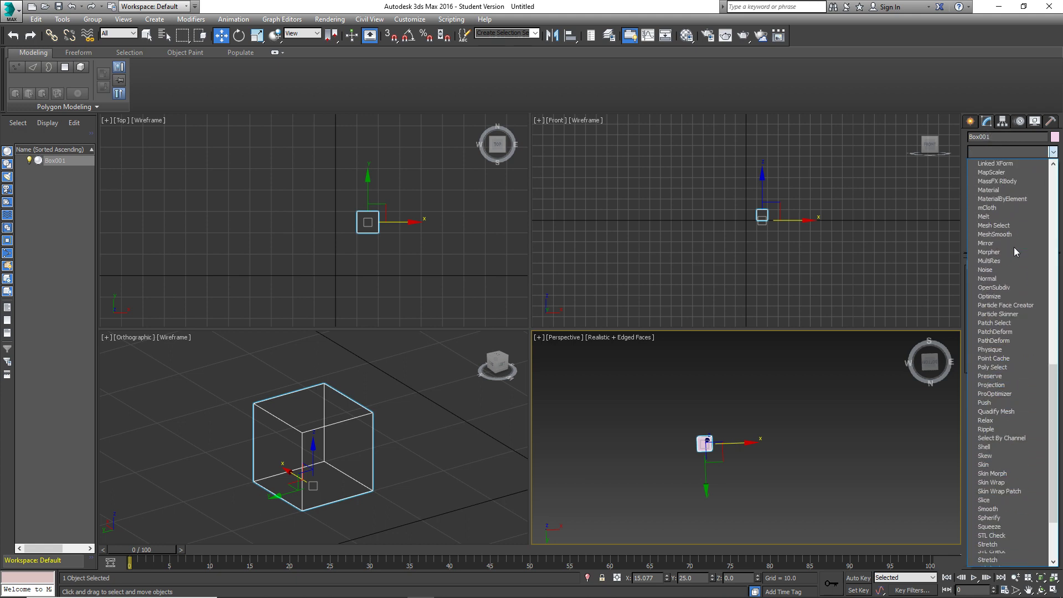
{"action": "scroll", "coordinate": [1015, 247], "scroll_direction": "down", "scroll_amount": 1}
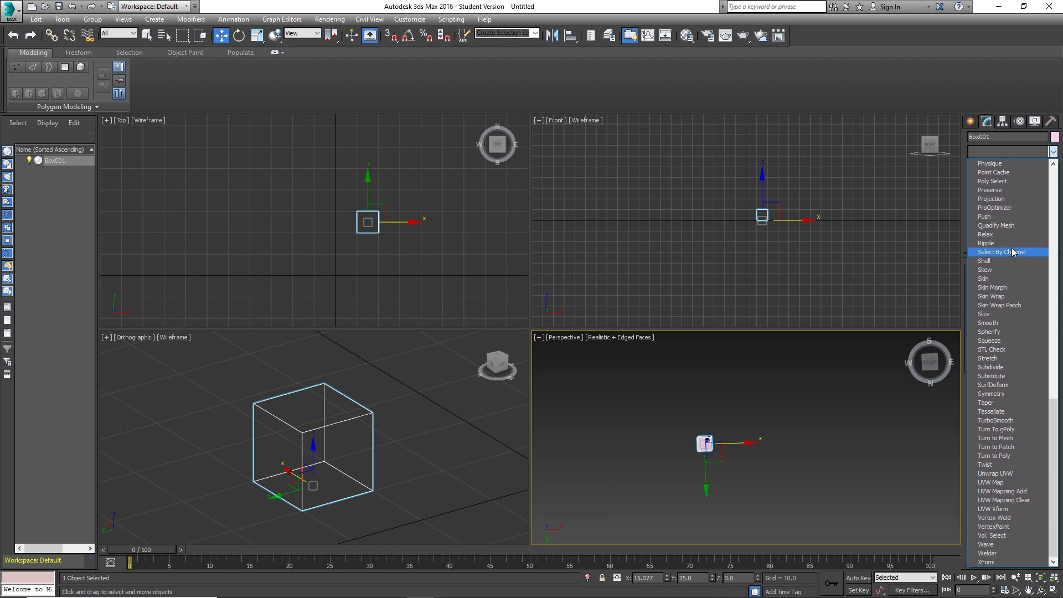
{"action": "scroll", "coordinate": [1016, 396], "scroll_direction": "up", "scroll_amount": 18}
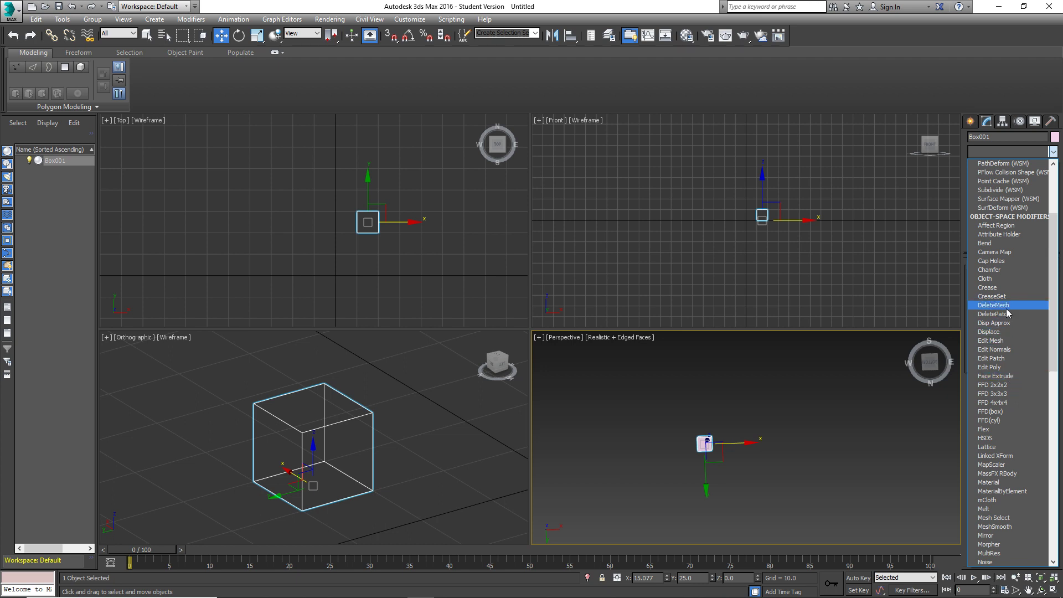
{"action": "scroll", "coordinate": [1011, 335], "scroll_direction": "down", "scroll_amount": 1}
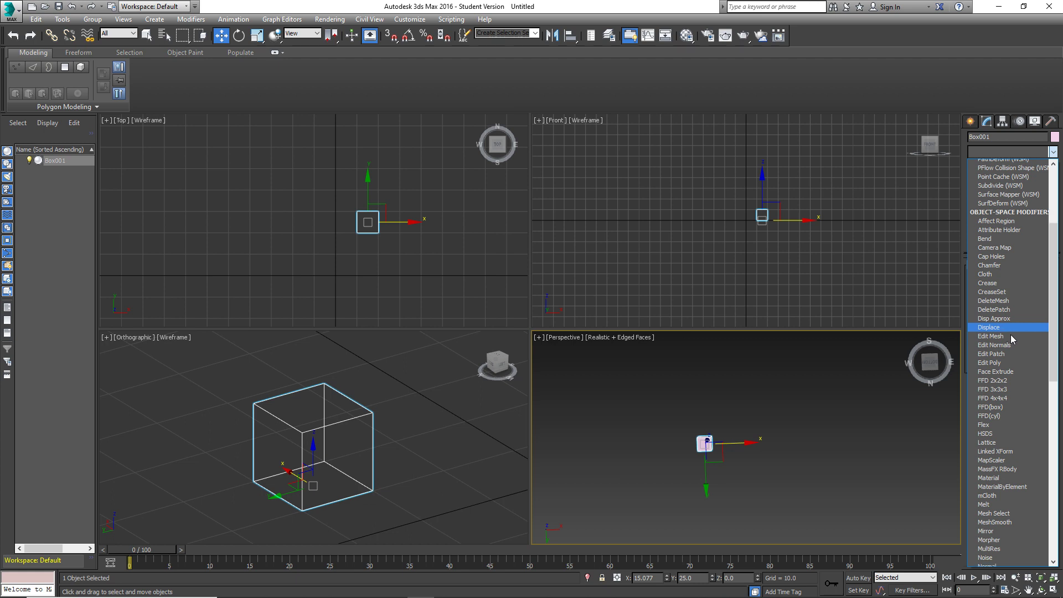
{"action": "scroll", "coordinate": [1011, 335], "scroll_direction": "down", "scroll_amount": 2}
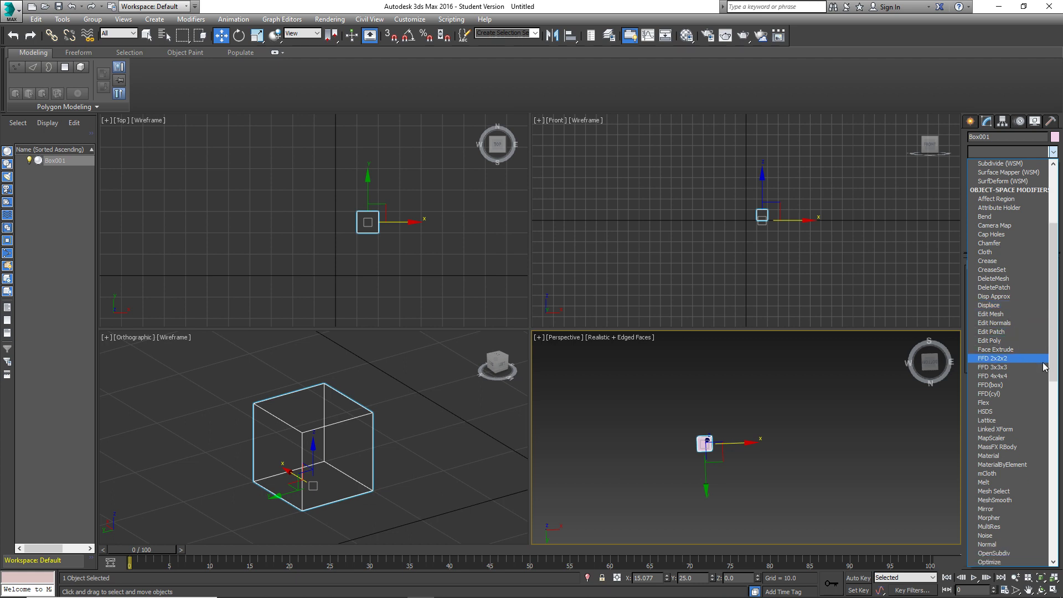
{"action": "left_click", "coordinate": [996, 342]}
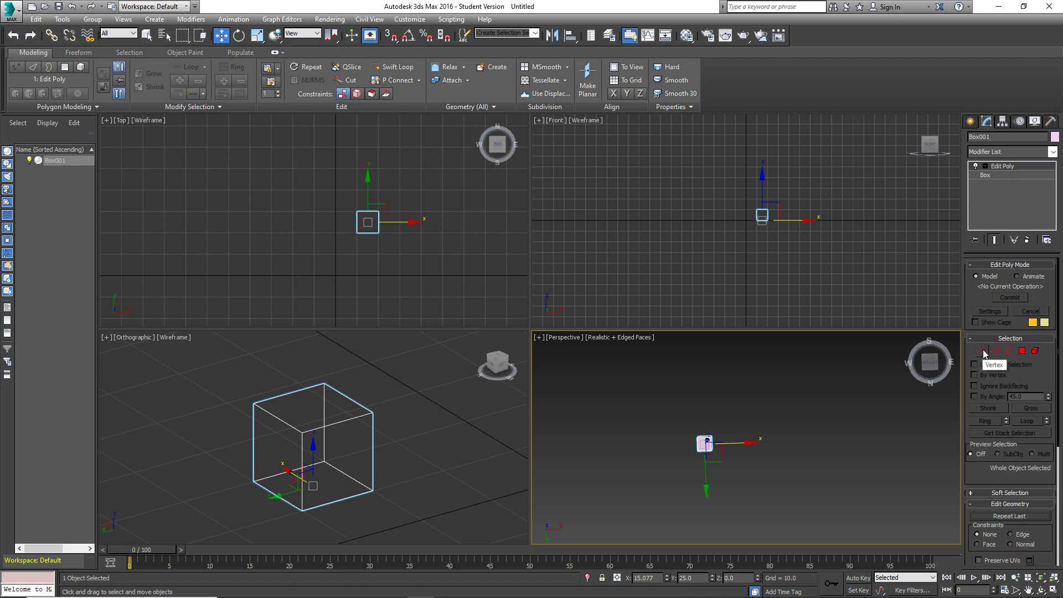
Enter the Vertex sub-object level of Edit Poly and toggle the Orthographic viewport to shaded display and back to wireframe.
{"action": "left_click", "coordinate": [983, 351]}
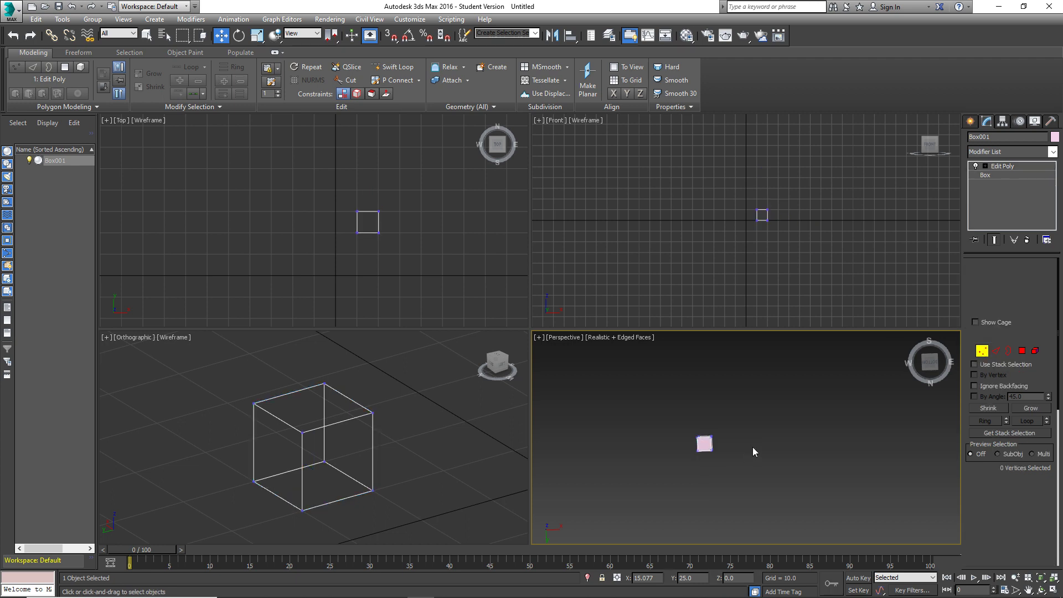
{"action": "scroll", "coordinate": [714, 434], "scroll_direction": "up", "scroll_amount": 5}
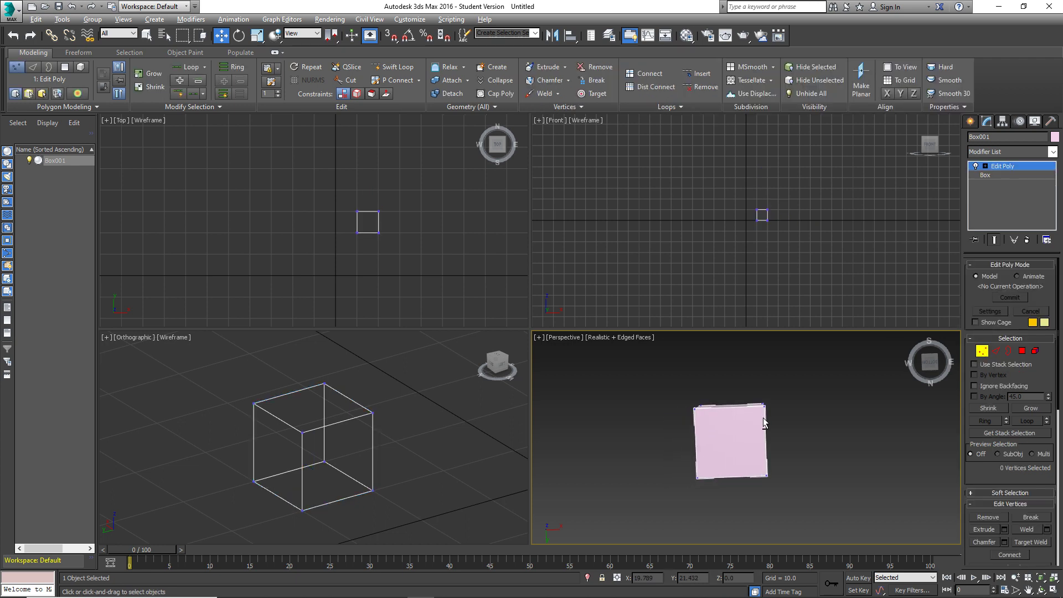
{"action": "middle_click_drag", "start_coordinate": [764, 423], "coordinate": [737, 407], "text": "alt"}
{"action": "middle_click_drag", "start_coordinate": [313, 437], "coordinate": [360, 427]}
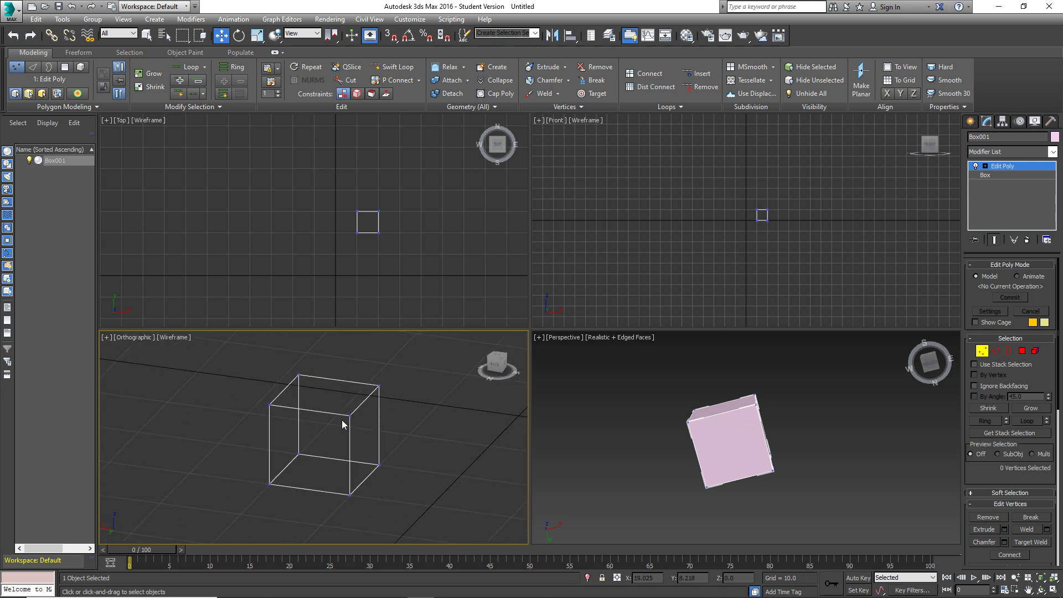
{"action": "key", "text": "F3"}
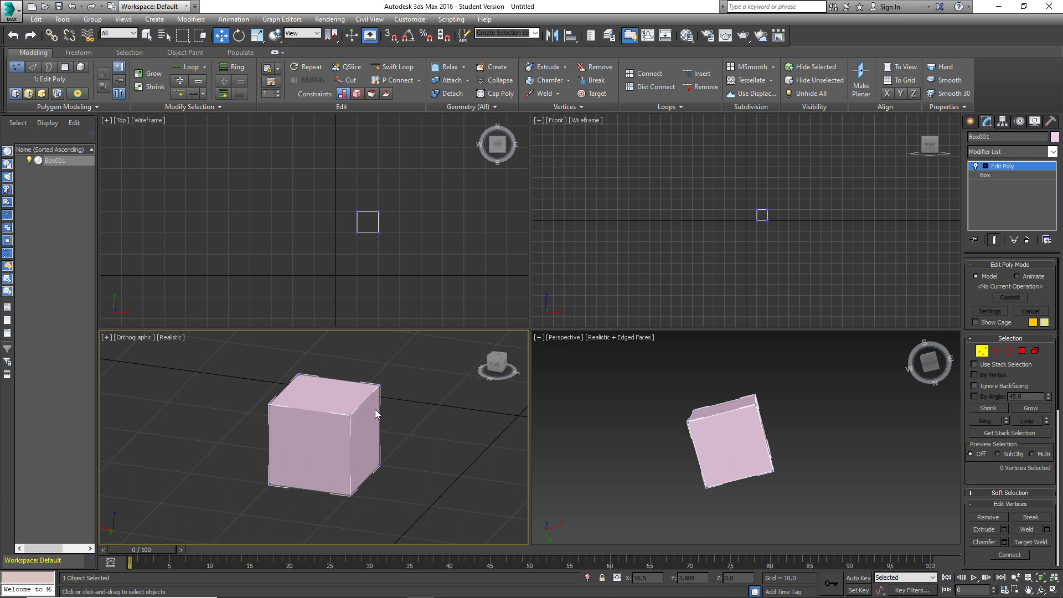
{"action": "key", "text": "F3"}
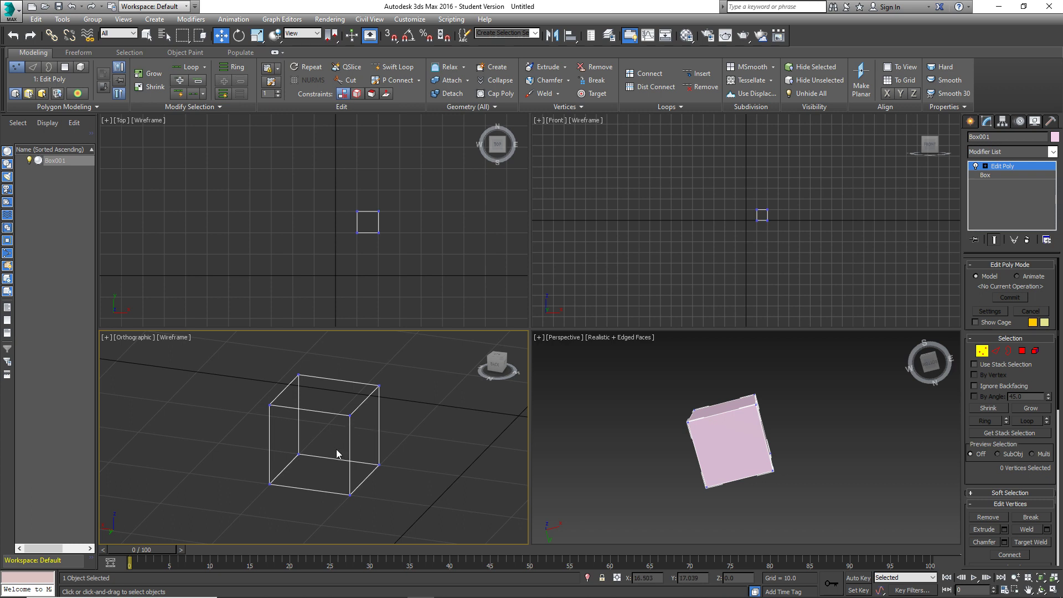
Try selecting single top corner vertices of the box and moving one in the Orthographic viewport, and undo it.
{"action": "scroll", "coordinate": [336, 453], "scroll_direction": "up", "scroll_amount": 2}
{"action": "left_click_drag", "start_coordinate": [328, 374], "coordinate": [368, 416]}
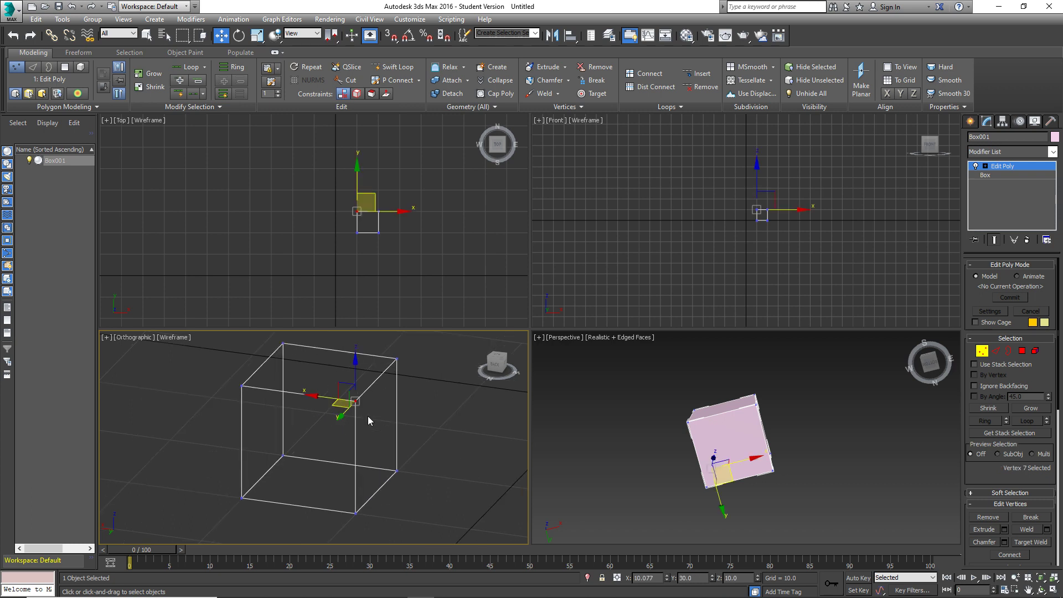
{"action": "left_click", "coordinate": [397, 360]}
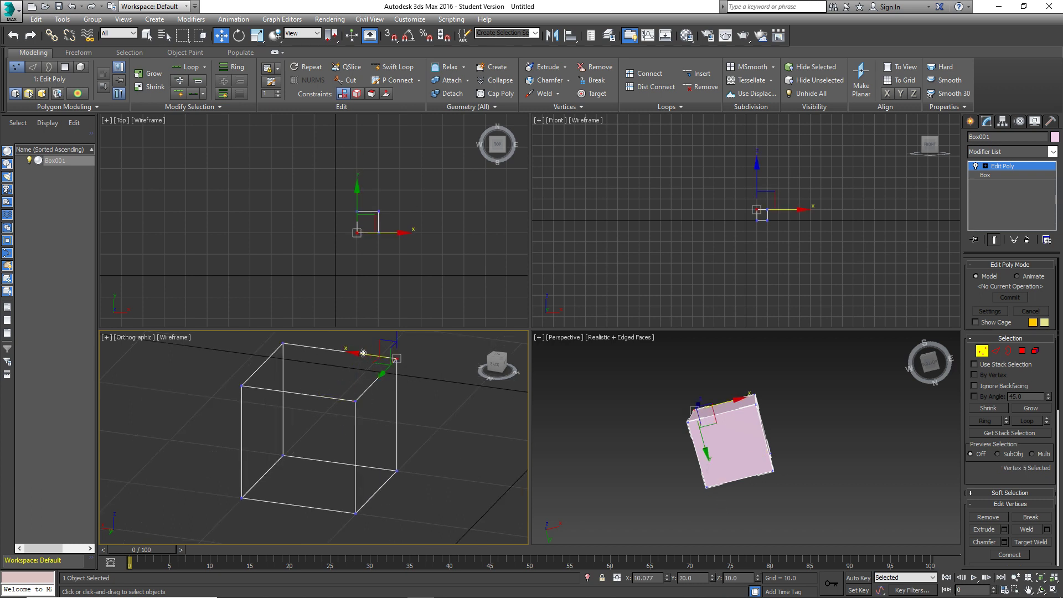
{"action": "left_click_drag", "start_coordinate": [397, 360], "coordinate": [362, 430]}
{"action": "key", "text": "ctrl+z"}
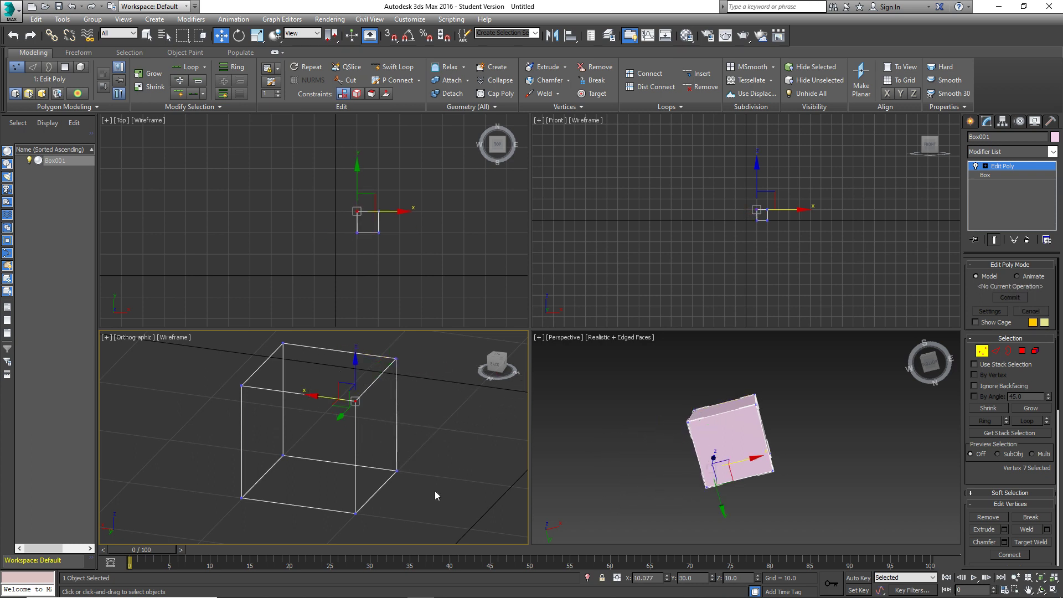
Try moving three corner vertices selected together with a selection region, and undo back to an empty vertex selection.
{"action": "left_click_drag", "start_coordinate": [445, 505], "coordinate": [324, 350]}
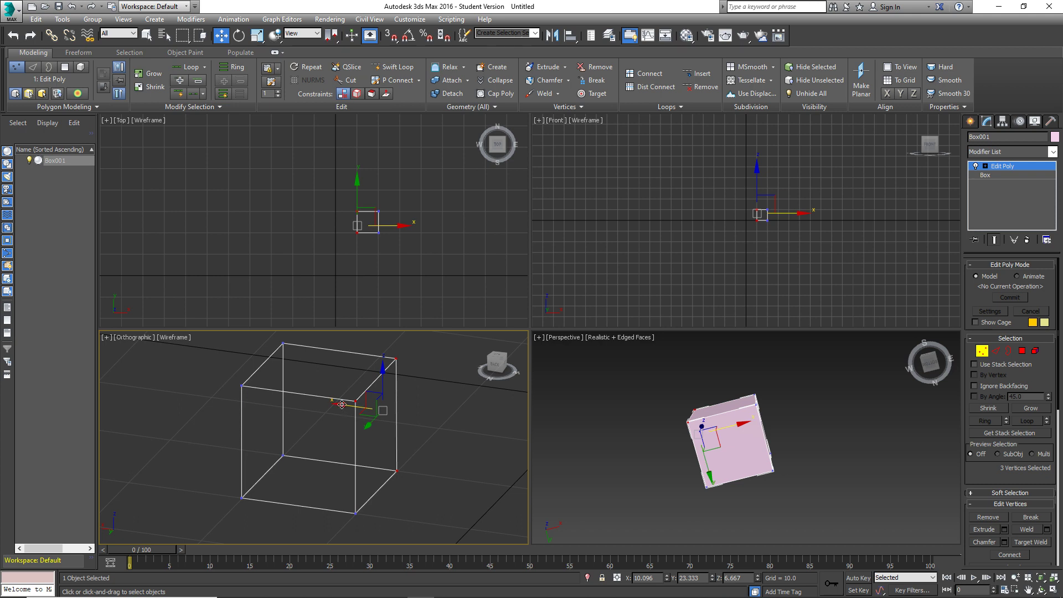
{"action": "mouse_move", "coordinate": [353, 416]}
{"action": "left_mouse_down"}
{"action": "mouse_move", "coordinate": [437, 439]}
{"action": "mouse_move", "coordinate": [318, 425]}
{"action": "mouse_move", "coordinate": [355, 426]}
{"action": "mouse_move", "coordinate": [335, 427]}
{"action": "left_mouse_up"}
{"action": "left_click", "coordinate": [72, 7]}
{"action": "left_click", "coordinate": [72, 6]}
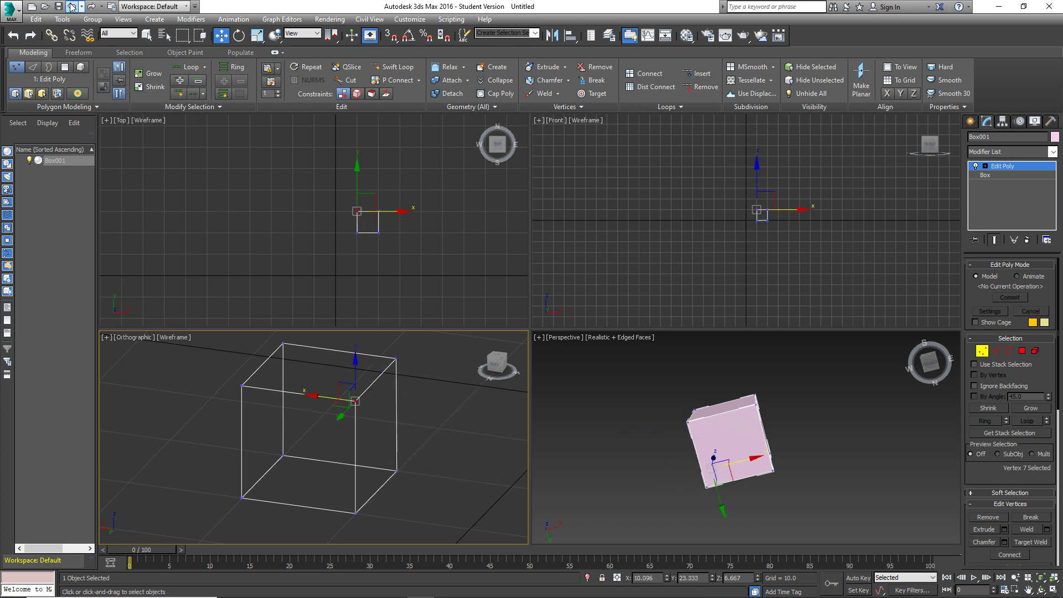
{"action": "left_click", "coordinate": [72, 7]}
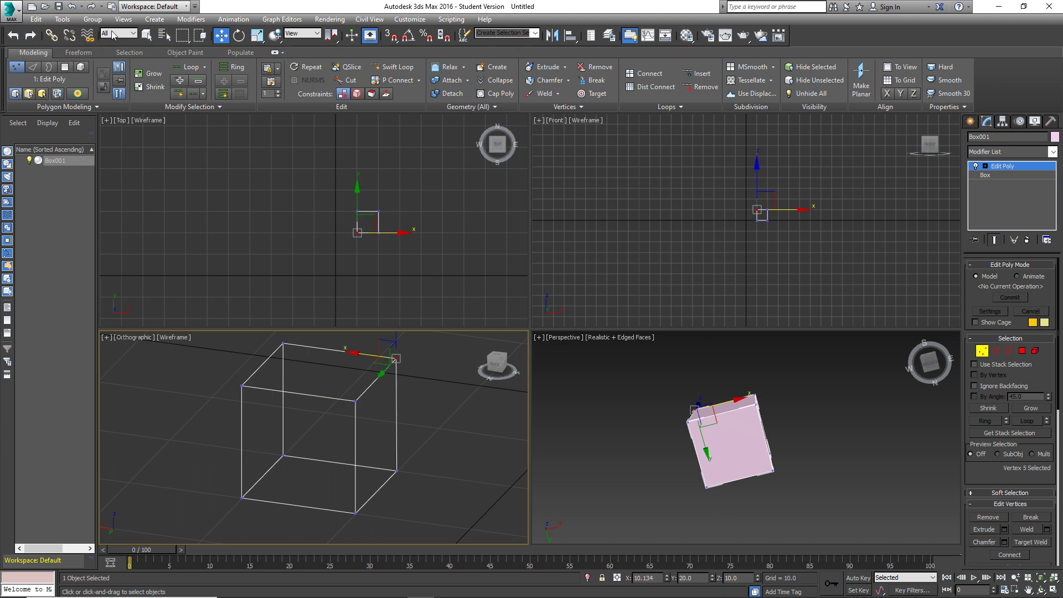
{"action": "left_click", "coordinate": [72, 7]}
{"action": "left_click", "coordinate": [72, 7]}
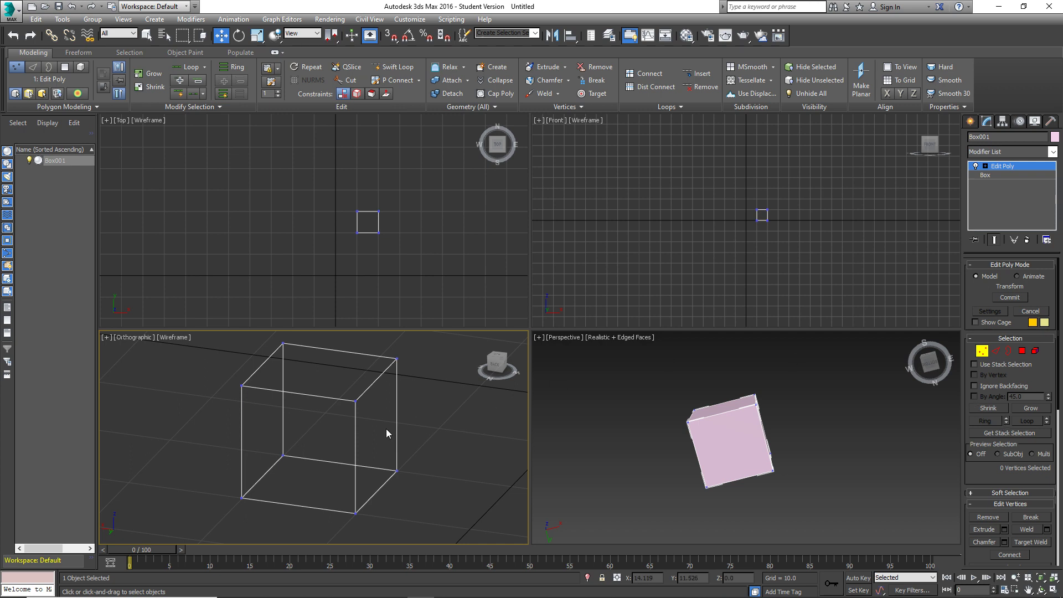
Try pulling the rear bottom vertex along X to about -6.36, inspect the distorted box in Perspective, and undo the move.
{"action": "left_click_drag", "start_coordinate": [311, 471], "coordinate": [270, 432]}
{"action": "left_click_drag", "start_coordinate": [357, 481], "coordinate": [558, 572]}
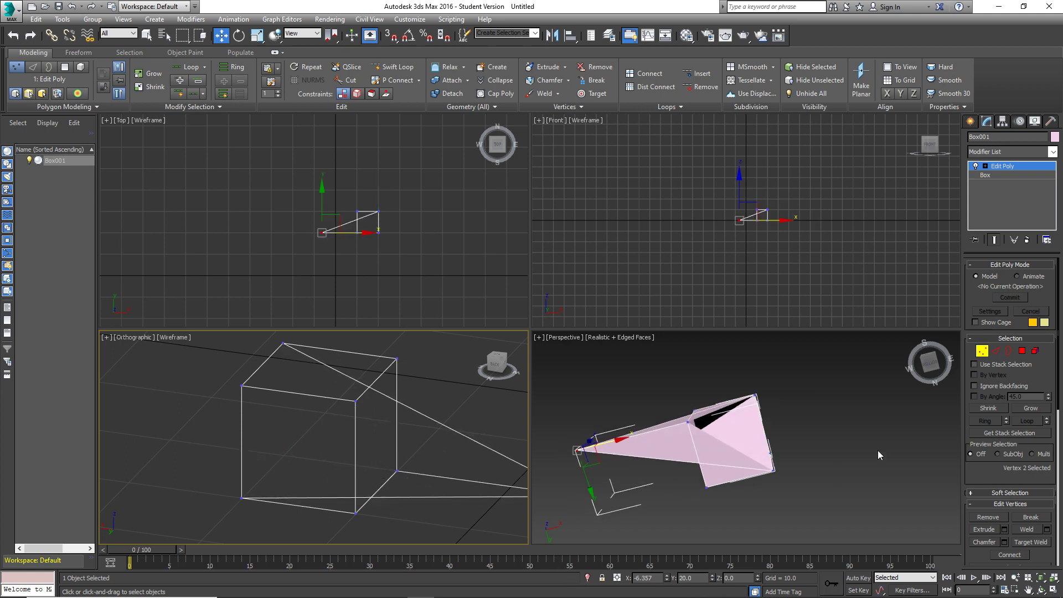
{"action": "middle_click_drag", "start_coordinate": [793, 457], "coordinate": [777, 389], "text": "alt"}
{"action": "middle_click_drag", "start_coordinate": [803, 426], "coordinate": [794, 430], "text": "alt"}
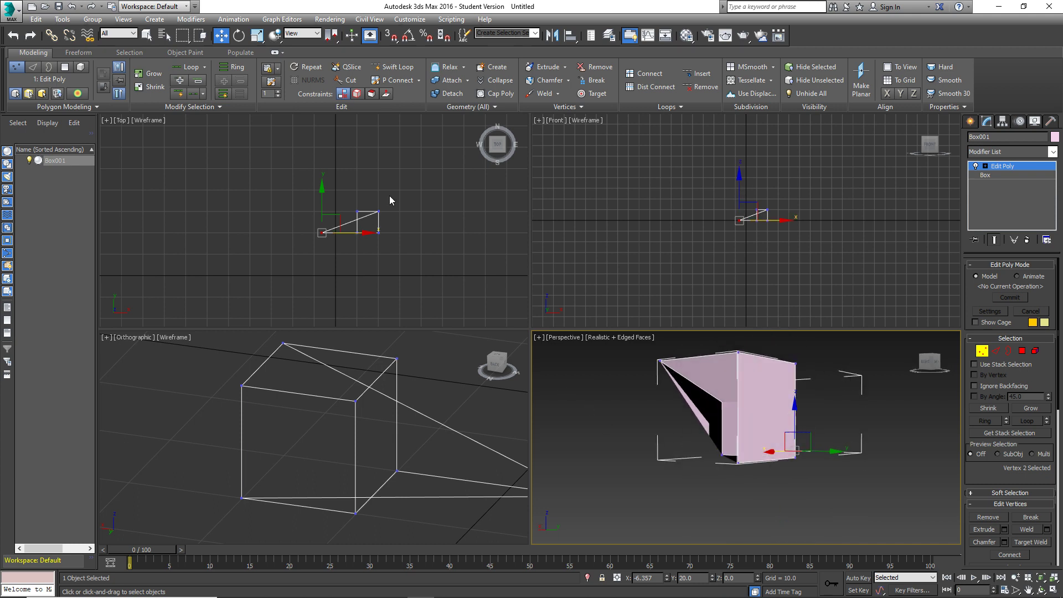
{"action": "left_click", "coordinate": [71, 6]}
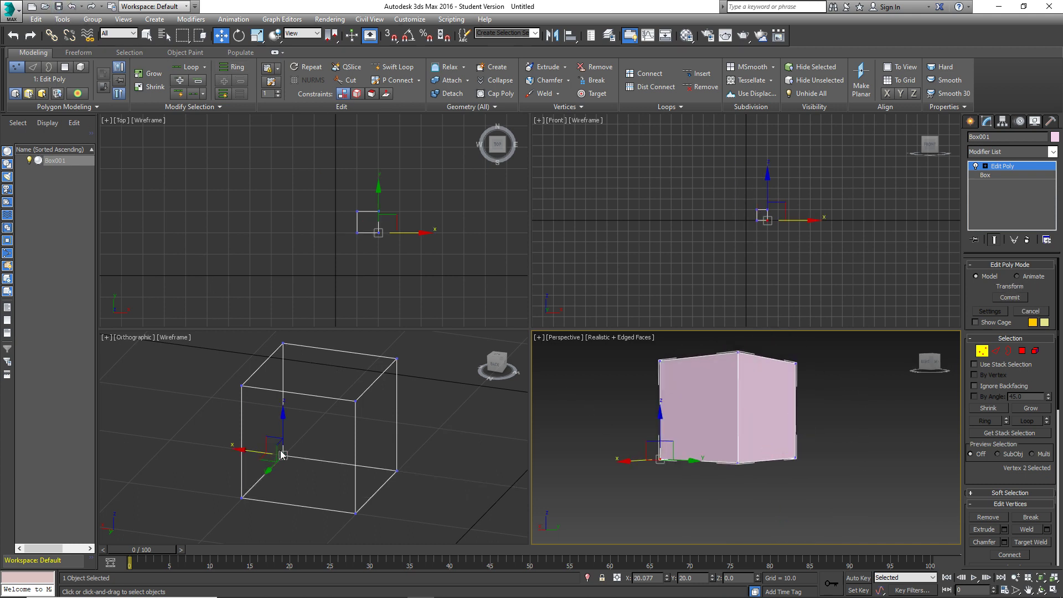
Region-select the four vertices of the box's +X side and move them outward along X to about 21.19.
{"action": "right_click", "coordinate": [313, 517]}
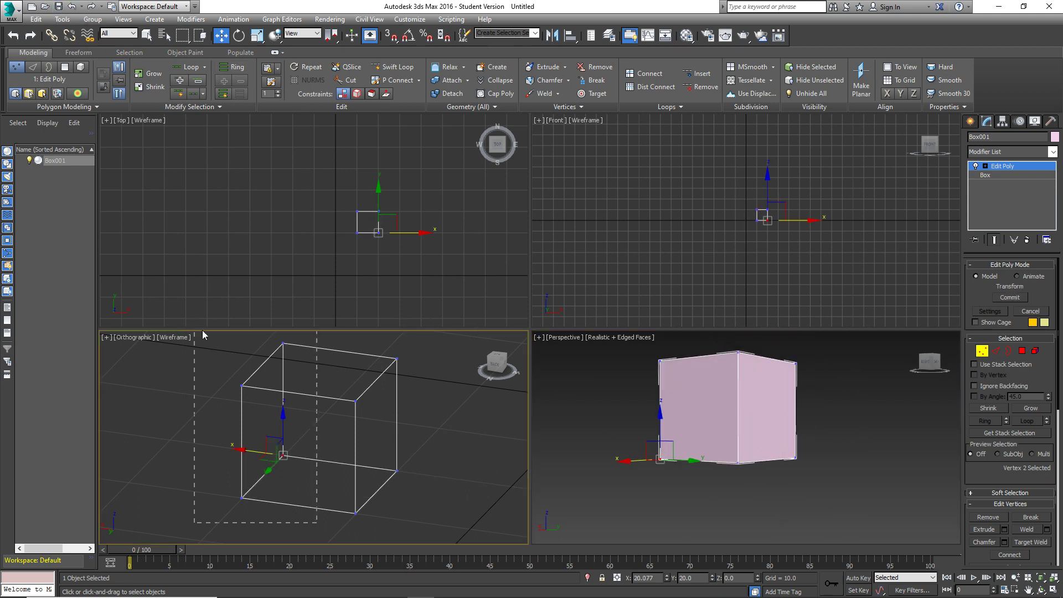
{"action": "left_click_drag", "start_coordinate": [204, 336], "coordinate": [205, 336]}
{"action": "left_click_drag", "start_coordinate": [230, 414], "coordinate": [250, 395]}
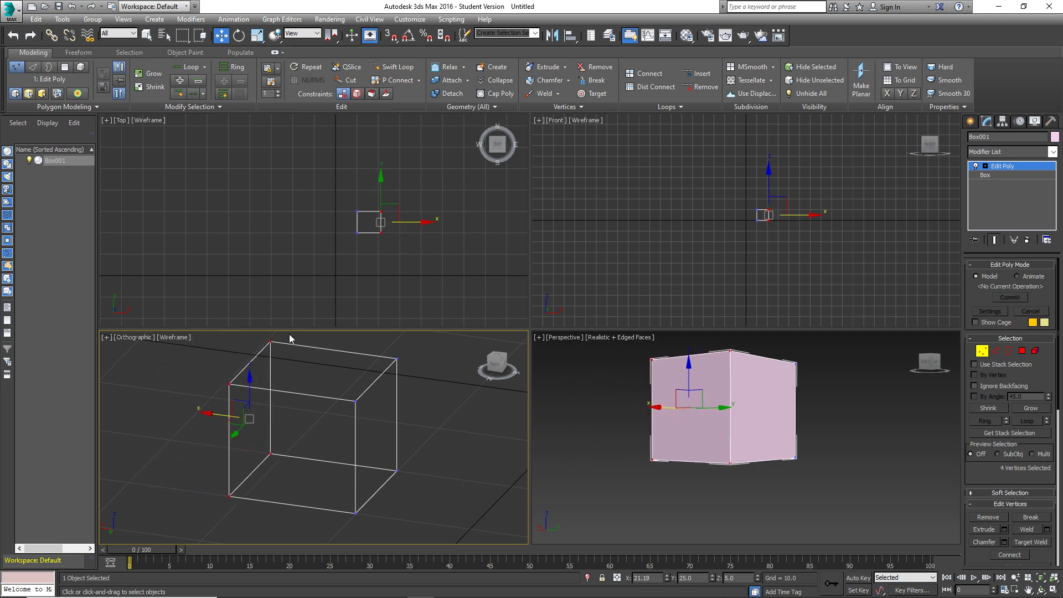
Try moving the two top vertices of the +X side outward along X to about 28.68, and undo the move.
{"action": "left_click_drag", "start_coordinate": [290, 339], "coordinate": [214, 415]}
{"action": "left_click_drag", "start_coordinate": [216, 360], "coordinate": [129, 364]}
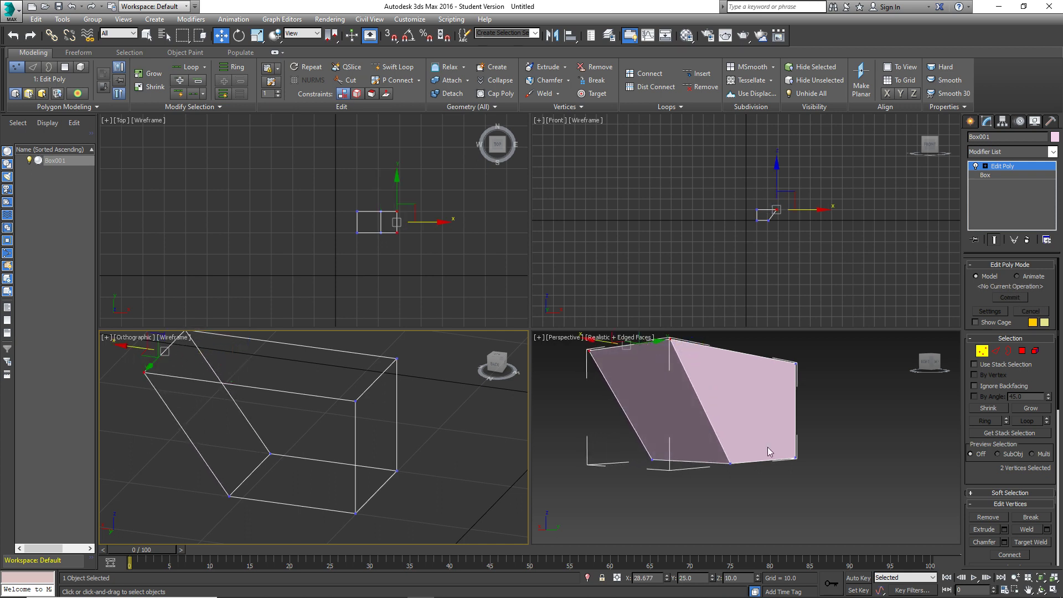
{"action": "scroll", "coordinate": [727, 397], "scroll_direction": "down", "scroll_amount": 5}
{"action": "scroll", "coordinate": [667, 406], "scroll_direction": "up", "scroll_amount": 1}
{"action": "scroll", "coordinate": [681, 389], "scroll_direction": "down", "scroll_amount": 1}
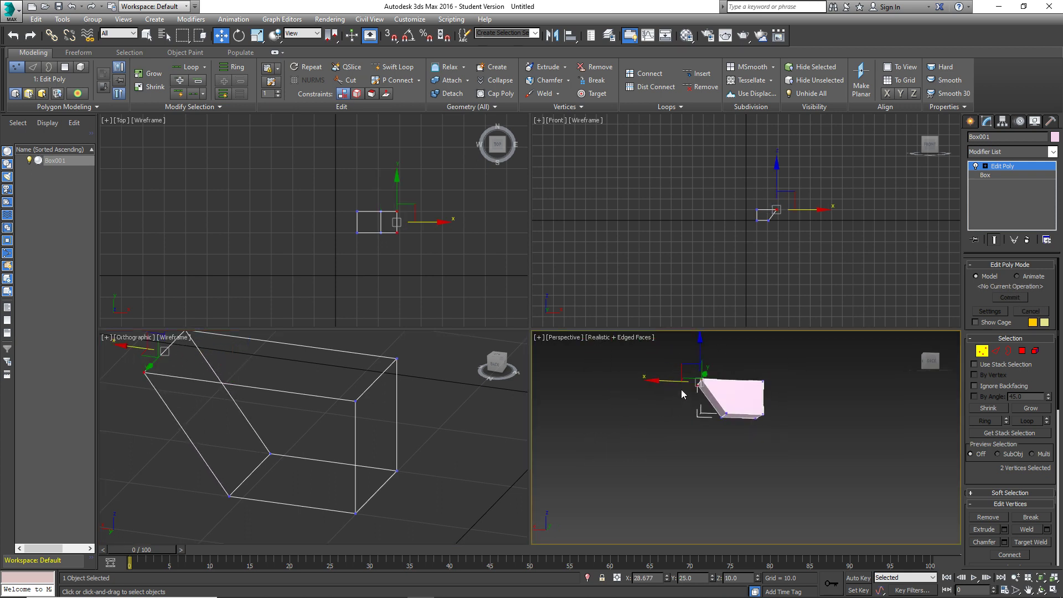
{"action": "left_click", "coordinate": [70, 7]}
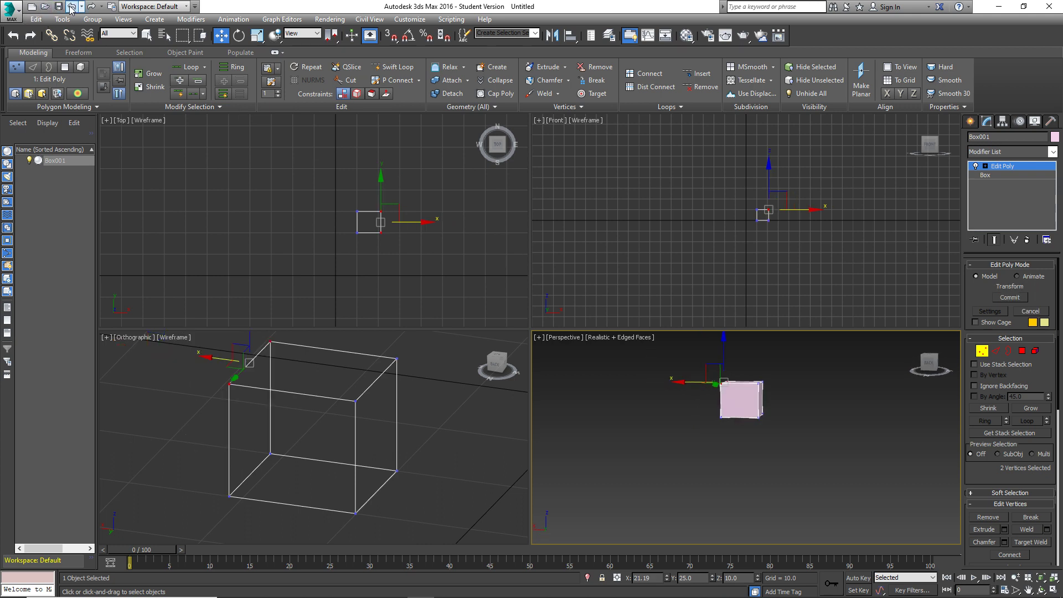
Enter the Edge sub-object level, try moving three edges that meet at one top corner, and undo the move.
{"action": "left_click", "coordinate": [997, 351]}
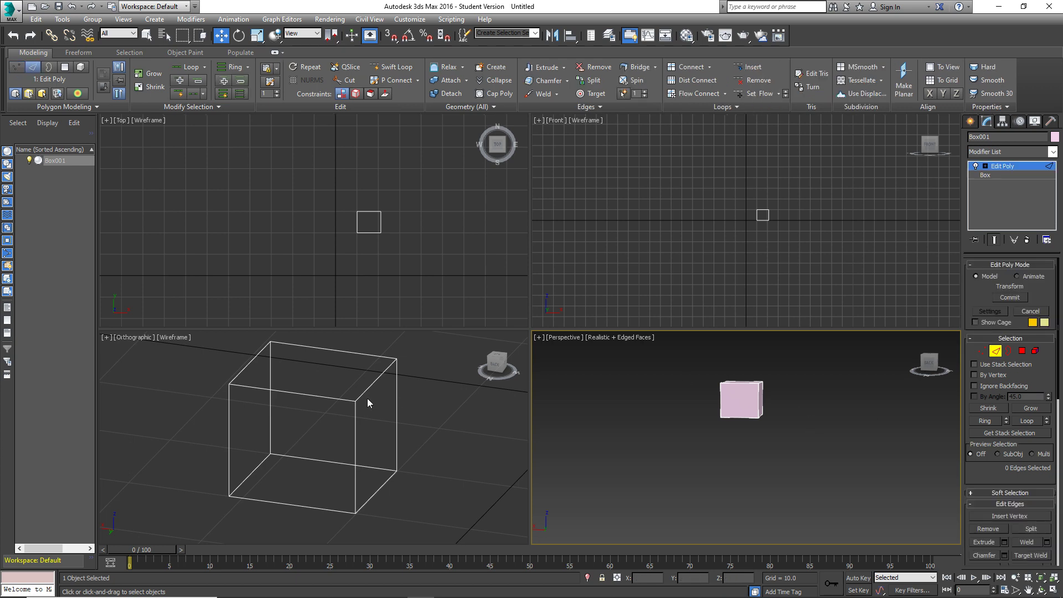
{"action": "left_click_drag", "start_coordinate": [379, 416], "coordinate": [346, 389]}
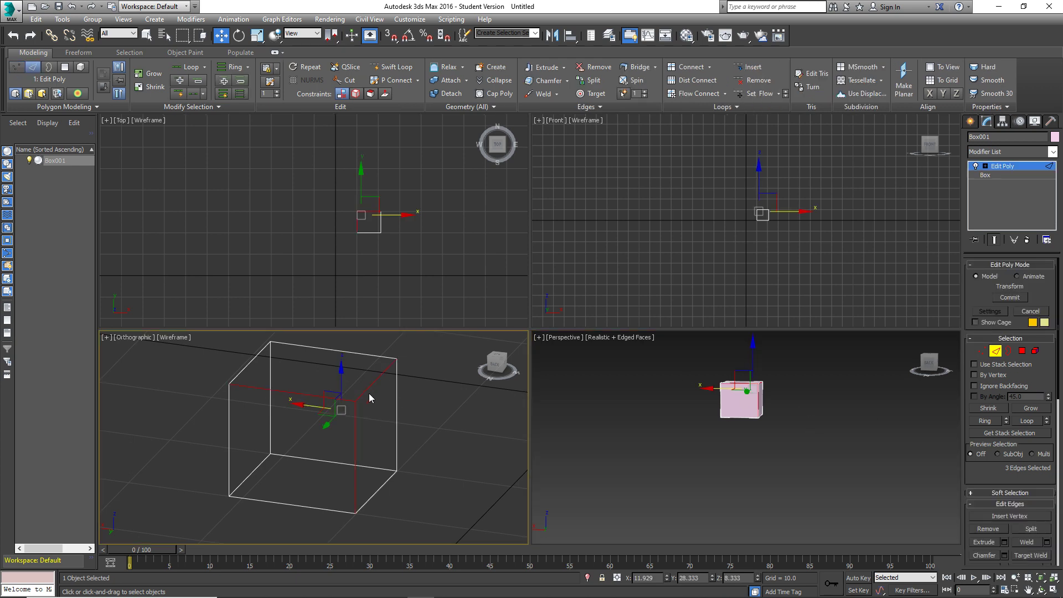
{"action": "left_click", "coordinate": [326, 397]}
{"action": "left_click_drag", "start_coordinate": [323, 377], "coordinate": [324, 378]}
{"action": "left_click_drag", "start_coordinate": [327, 415], "coordinate": [372, 428]}
{"action": "left_click", "coordinate": [72, 7]}
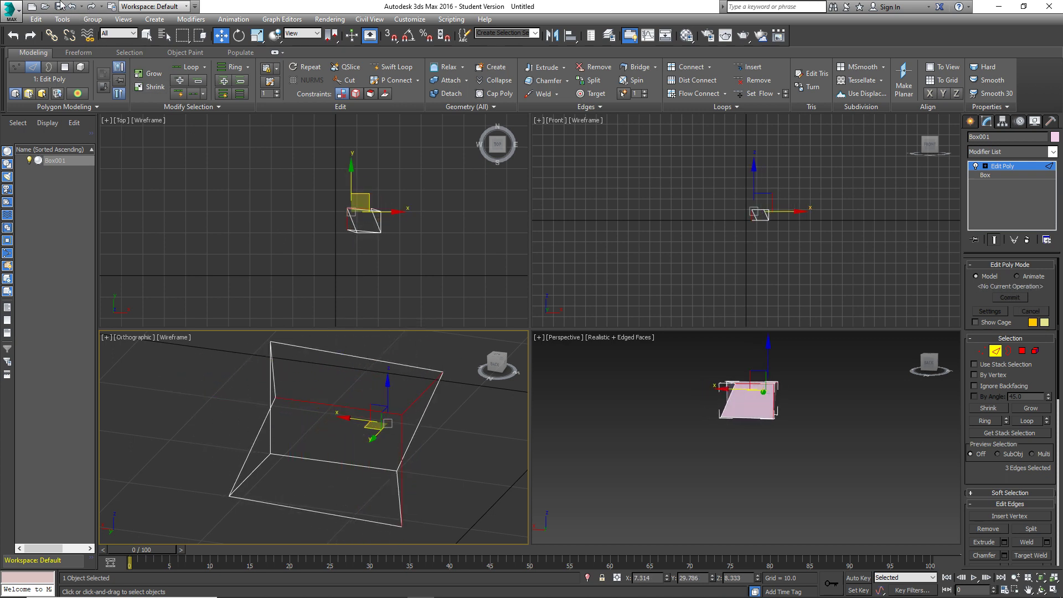
{"action": "left_click", "coordinate": [72, 7]}
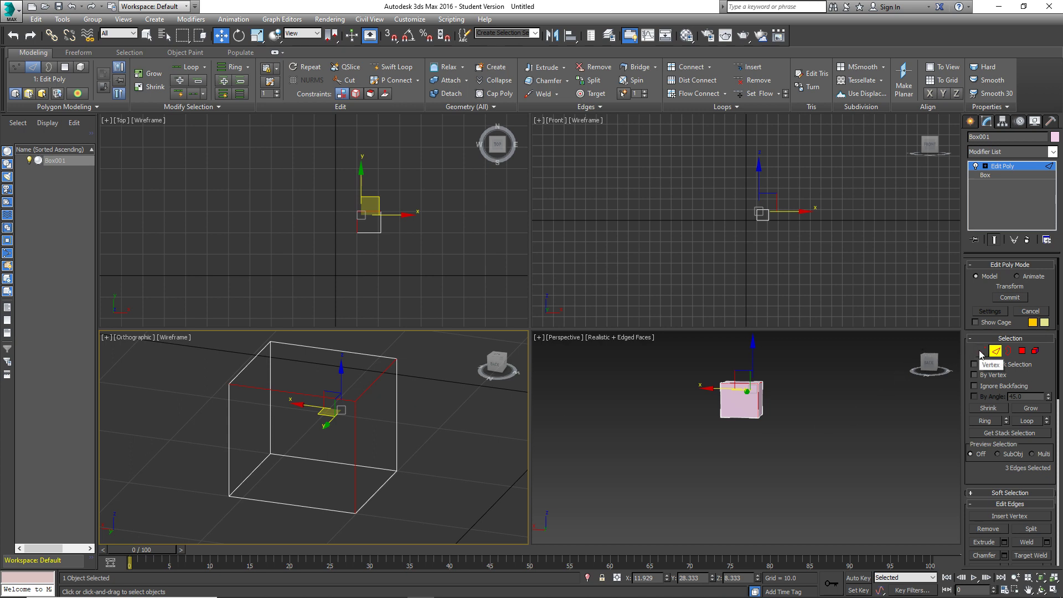
Move the -X side's top edge inward along X to about 14.56 and the opposite top edge outward to about 25.71.
{"action": "left_click", "coordinate": [376, 380]}
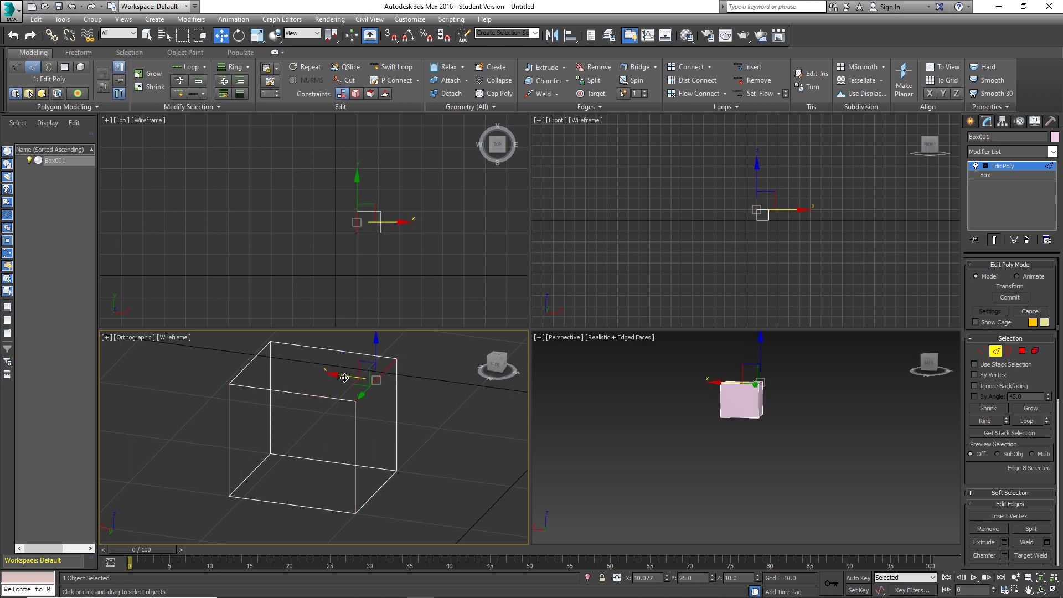
{"action": "left_click_drag", "start_coordinate": [344, 378], "coordinate": [299, 418]}
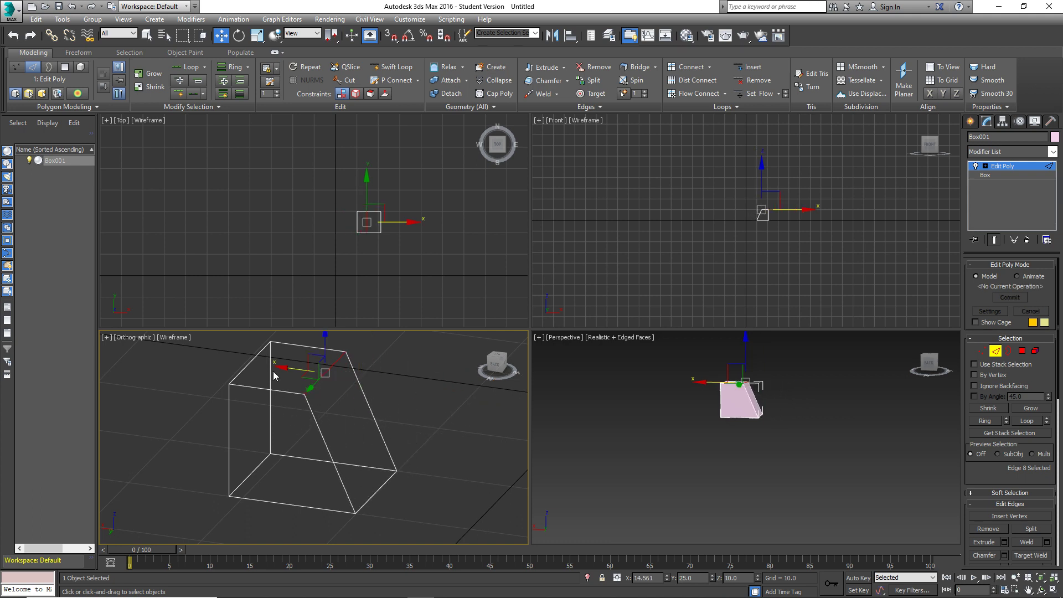
{"action": "left_click", "coordinate": [252, 360]}
{"action": "left_click_drag", "start_coordinate": [222, 357], "coordinate": [187, 377]}
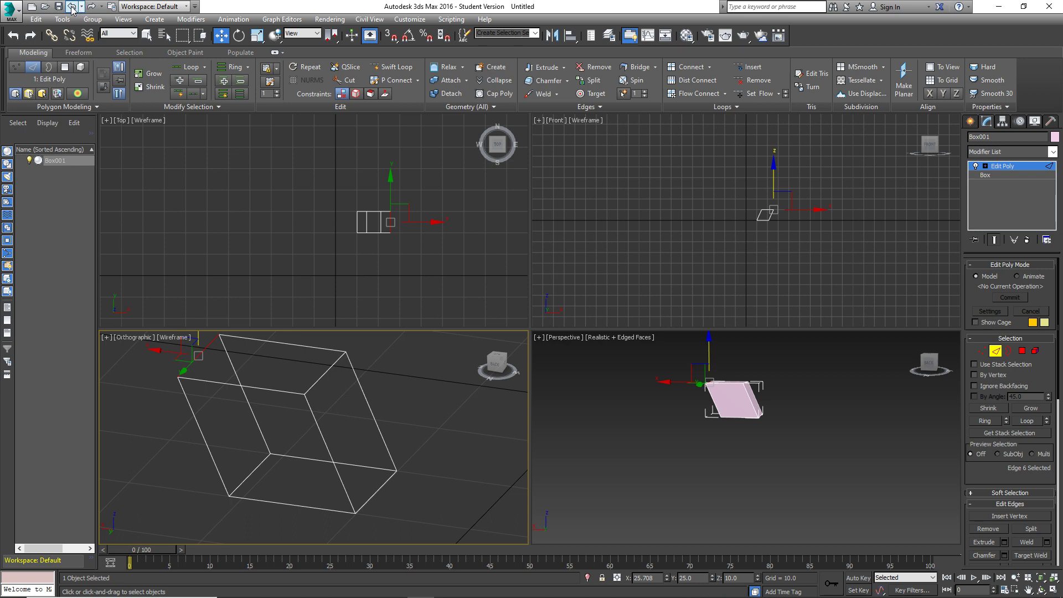
Undo the moves of the two opposite top edges along X.
{"action": "left_click", "coordinate": [72, 7]}
{"action": "left_click", "coordinate": [71, 7]}
{"action": "left_click", "coordinate": [71, 6]}
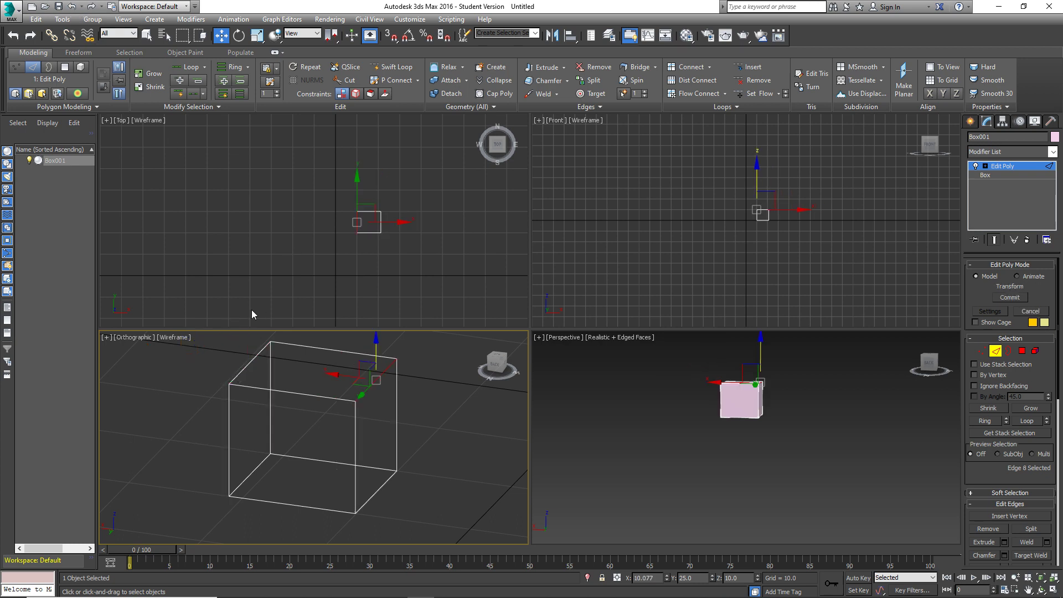
Try moving both opposite top edges of the box together along X, undo the move and clear the edge selection.
{"action": "left_click", "coordinate": [251, 363], "text": "ctrl"}
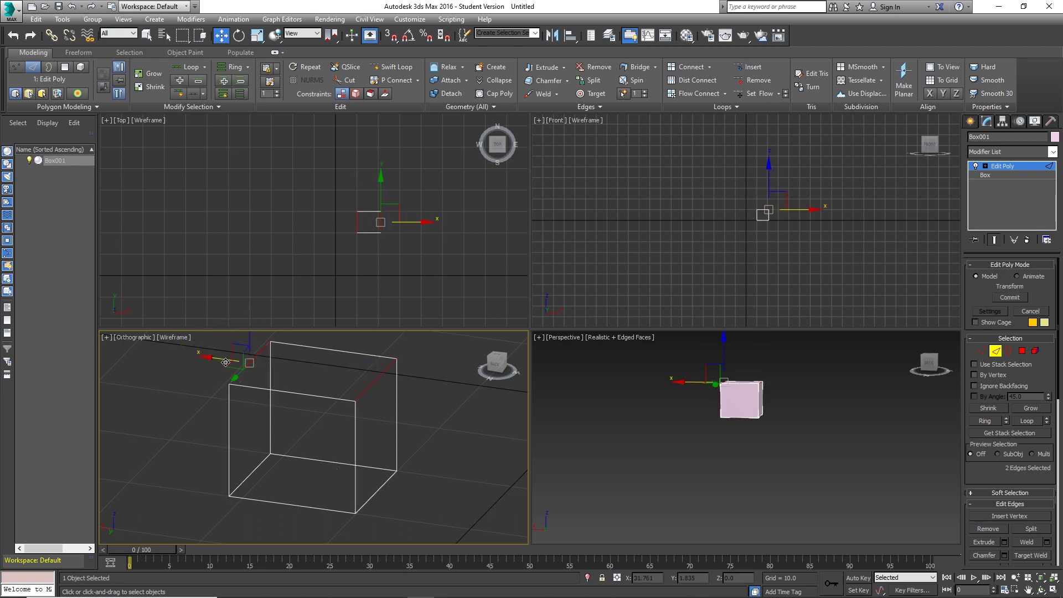
{"action": "middle_click_drag", "start_coordinate": [221, 358], "coordinate": [289, 378]}
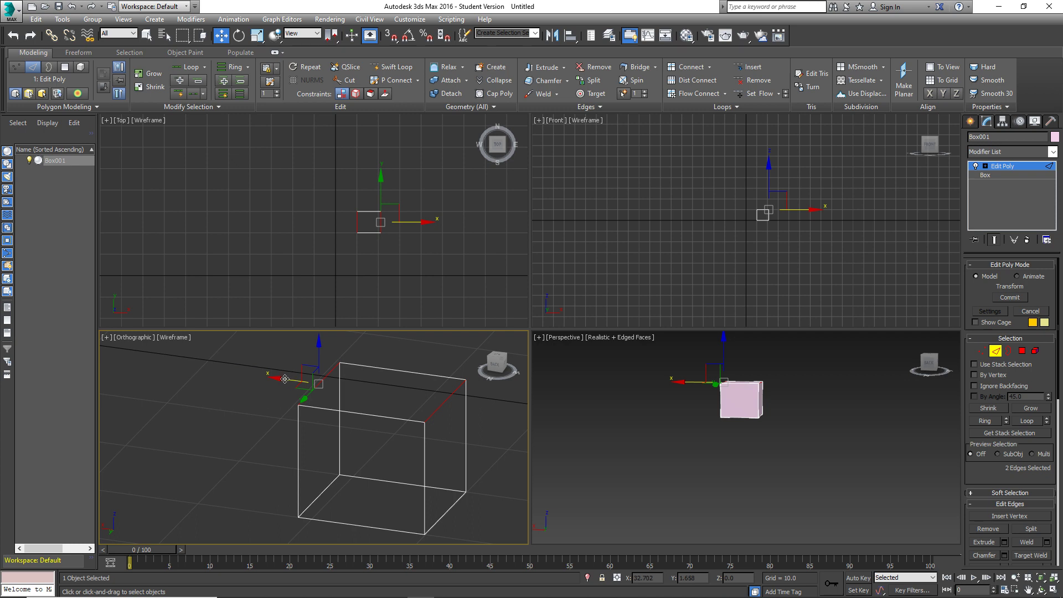
{"action": "left_click_drag", "start_coordinate": [285, 379], "coordinate": [363, 450]}
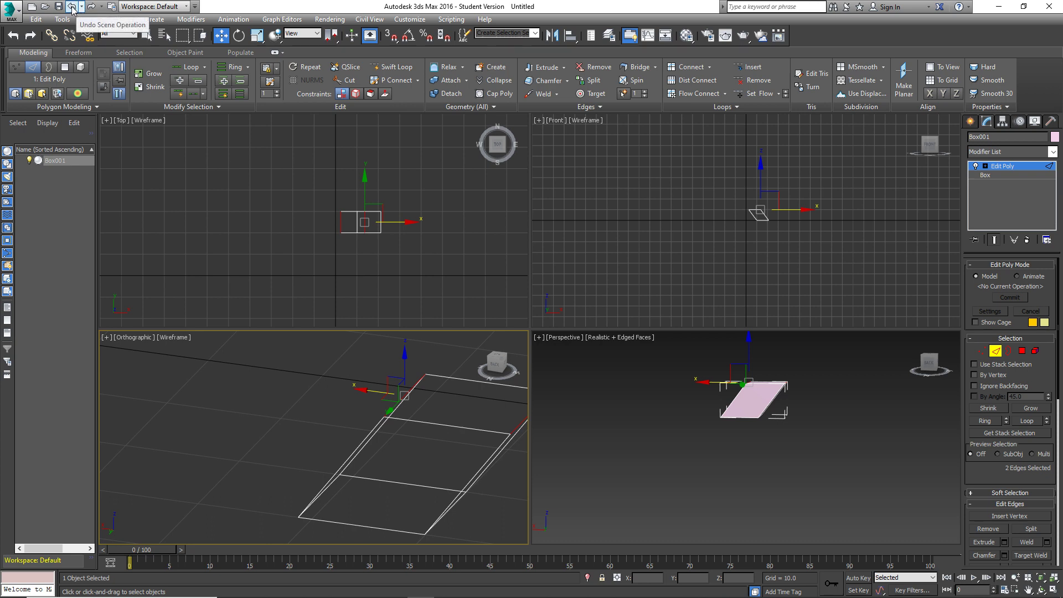
{"action": "left_click", "coordinate": [13, 37]}
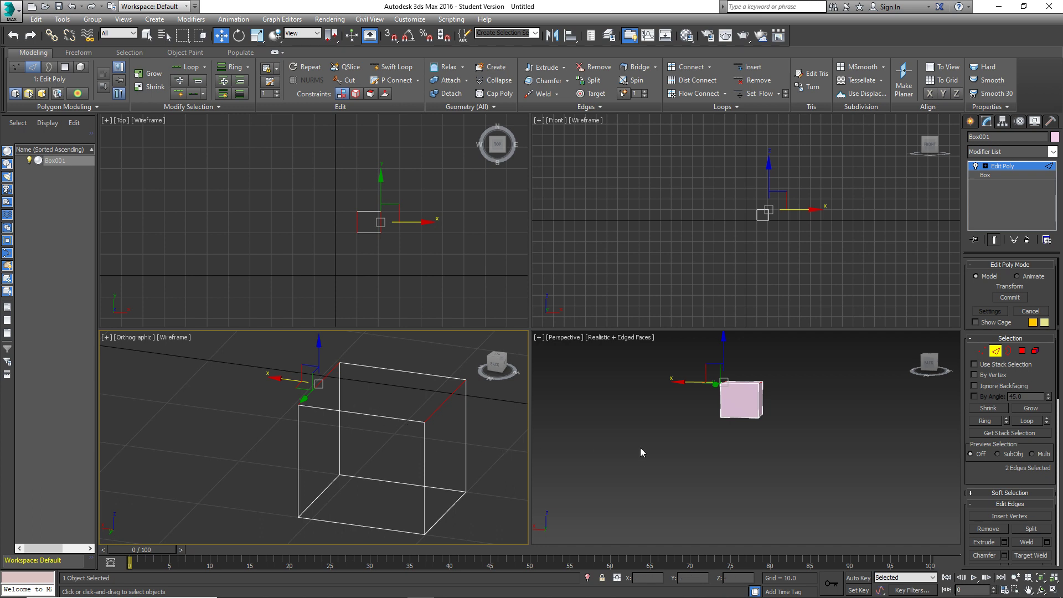
{"action": "left_click", "coordinate": [731, 444]}
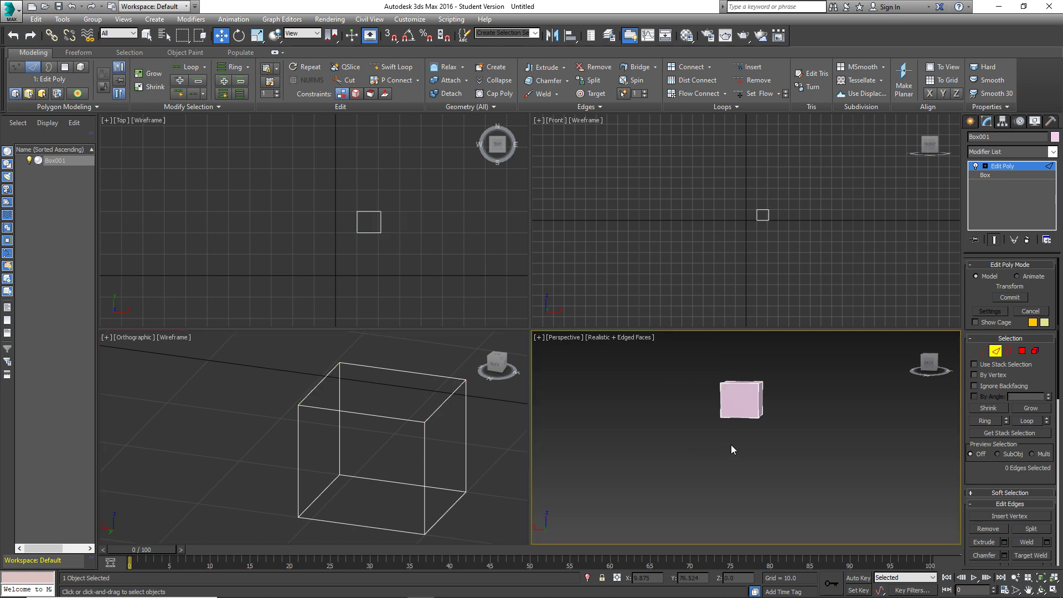
Delete the polygon on the box's +X side at the Polygon sub-object level.
{"action": "left_click", "coordinate": [1009, 351]}
{"action": "middle_click_drag", "start_coordinate": [512, 427], "coordinate": [436, 411]}
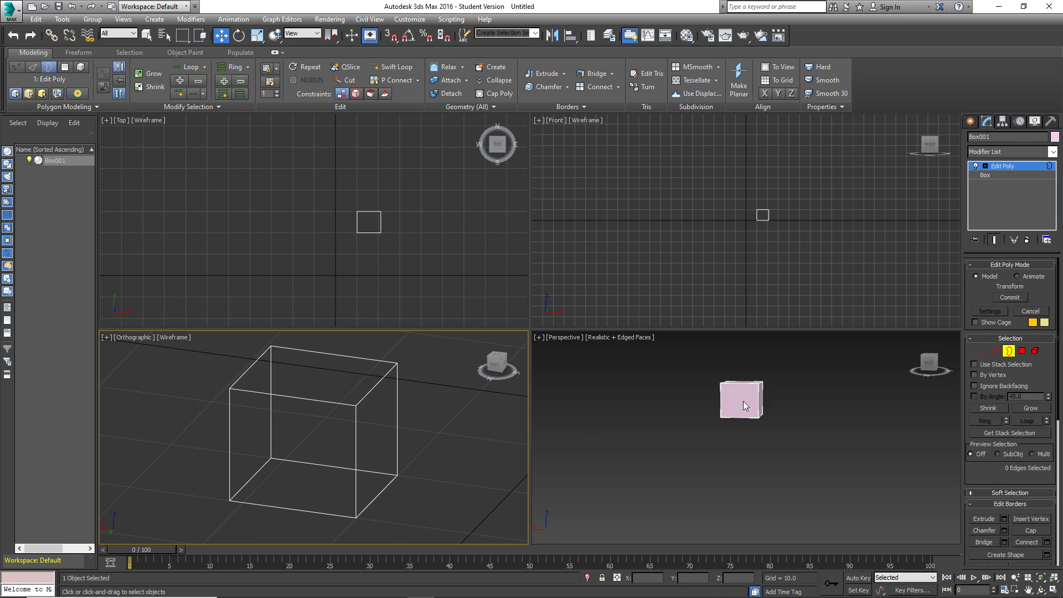
{"action": "middle_click_drag", "start_coordinate": [776, 416], "coordinate": [749, 398], "text": "alt"}
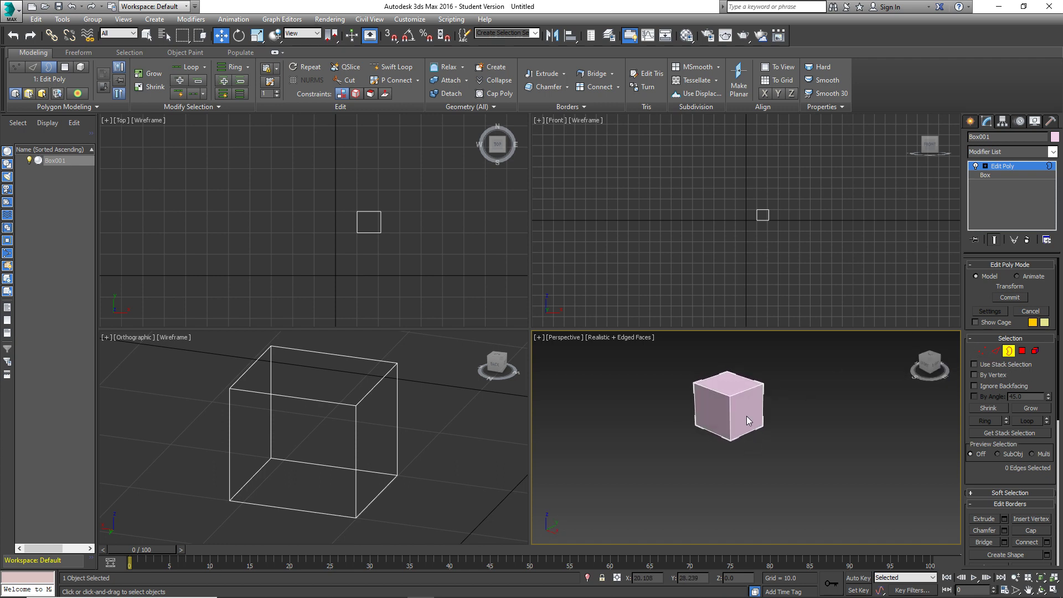
{"action": "scroll", "coordinate": [753, 427], "scroll_direction": "up", "scroll_amount": 2}
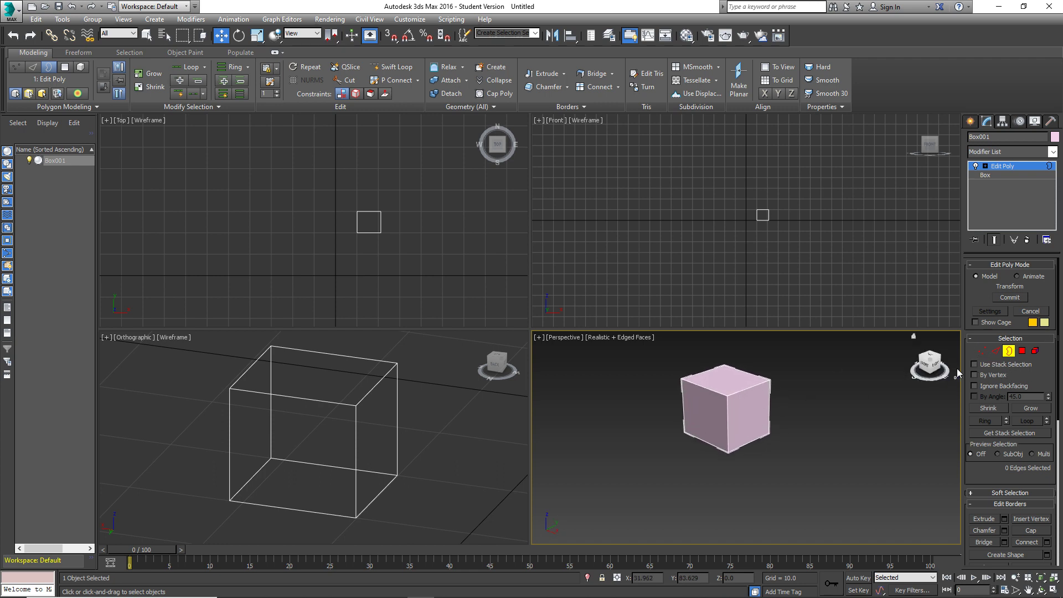
{"action": "left_click", "coordinate": [1022, 353]}
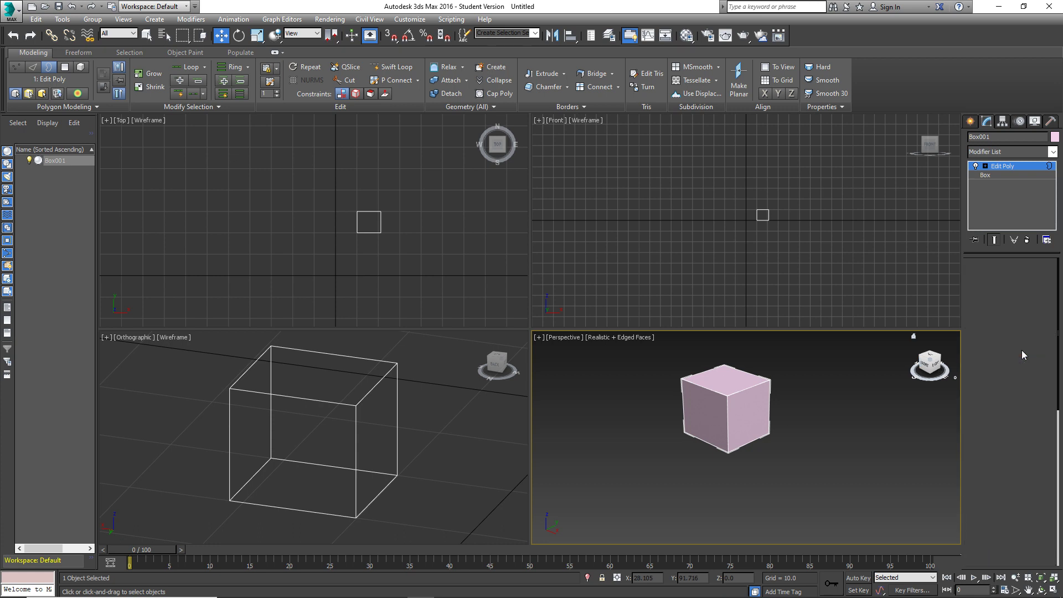
{"action": "left_click", "coordinate": [744, 416]}
{"action": "middle_click_drag", "start_coordinate": [238, 436], "coordinate": [371, 416], "text": "alt"}
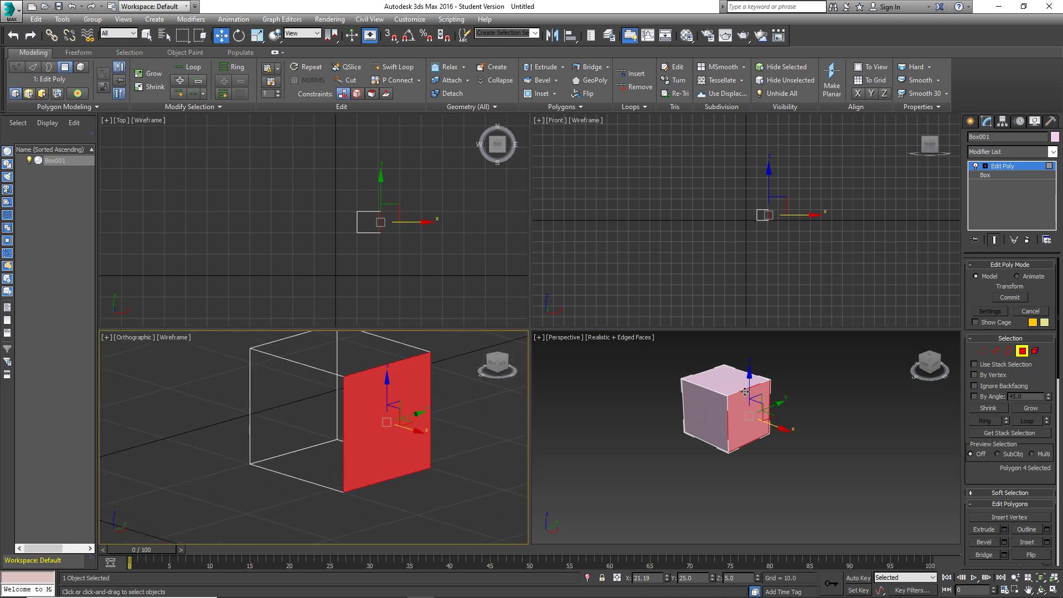
{"action": "left_click", "coordinate": [764, 404]}
{"action": "key", "text": "Delete"}
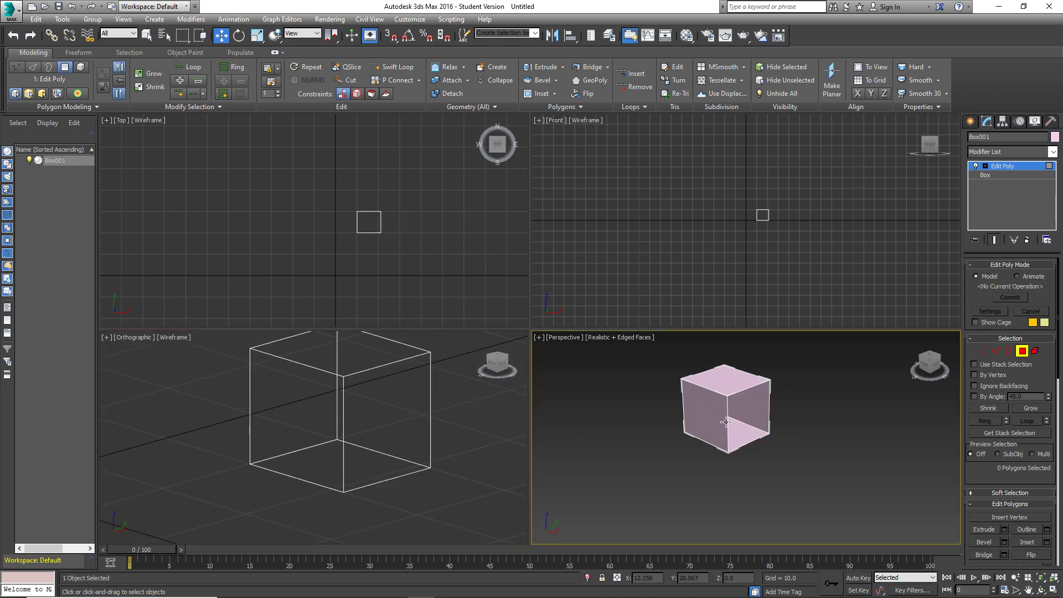
Enter the Border sub-object level and select the border around the box's open +X side.
{"action": "middle_click_drag", "start_coordinate": [763, 411], "coordinate": [742, 413], "text": "alt"}
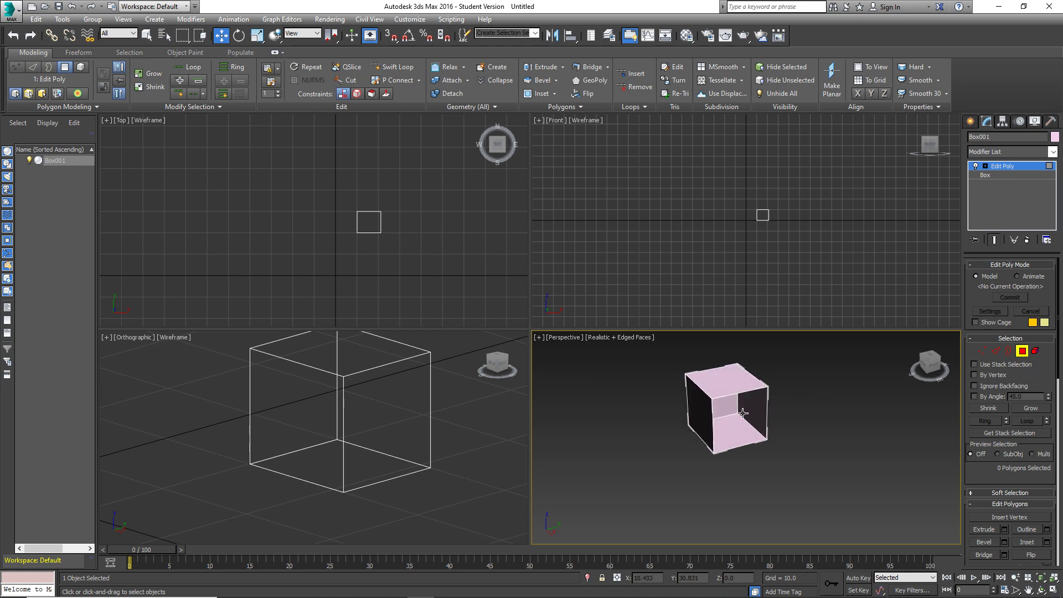
{"action": "left_click", "coordinate": [1009, 351]}
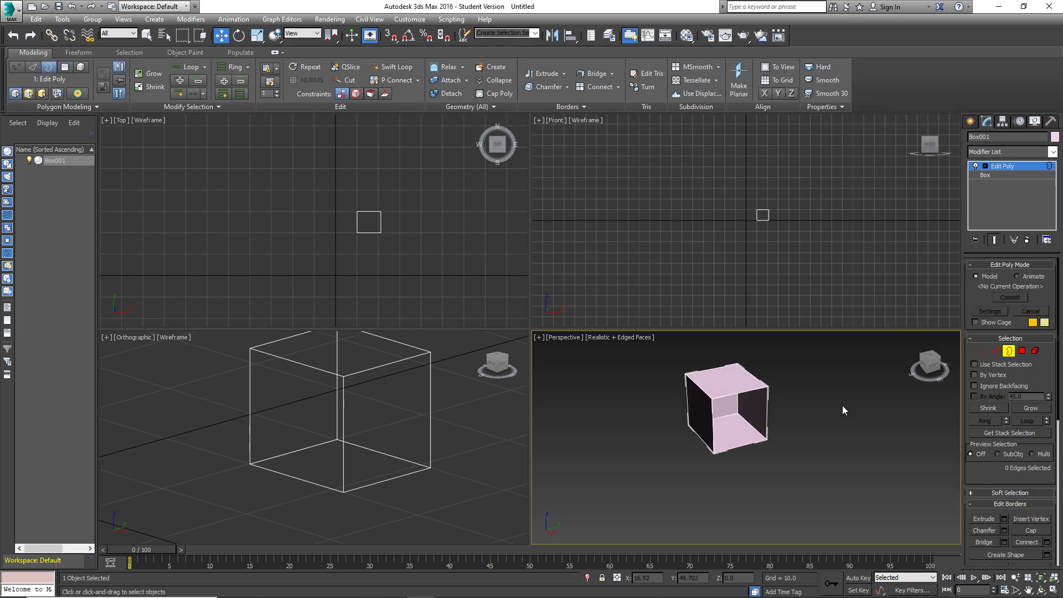
{"action": "left_click", "coordinate": [768, 399]}
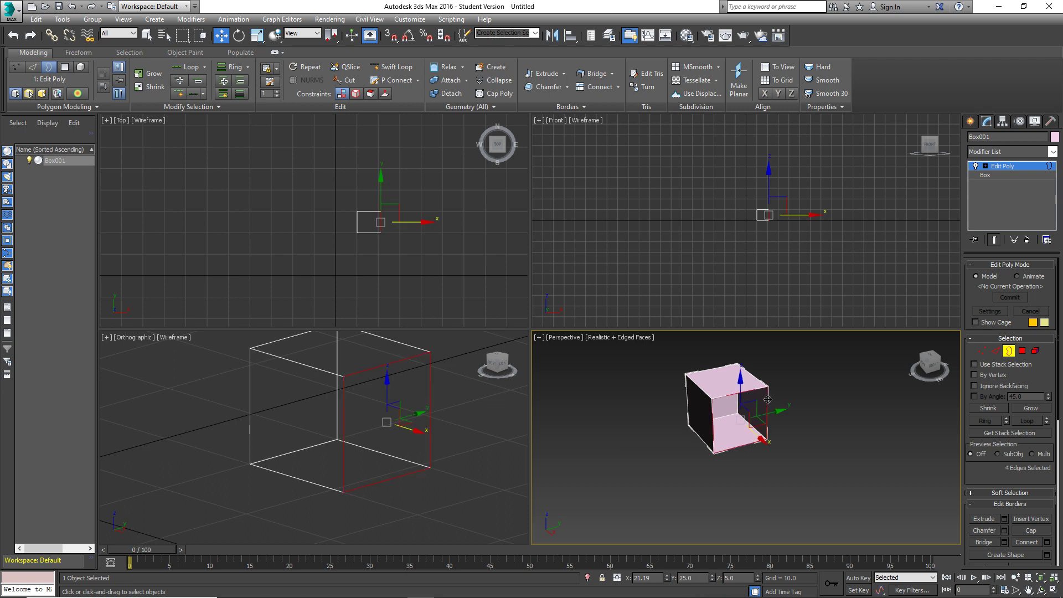
Examine the selected border and the box's interior from several angles and distances in the Perspective view.
{"action": "middle_click_drag", "start_coordinate": [813, 438], "coordinate": [793, 468], "text": "alt"}
{"action": "key", "text": "z"}
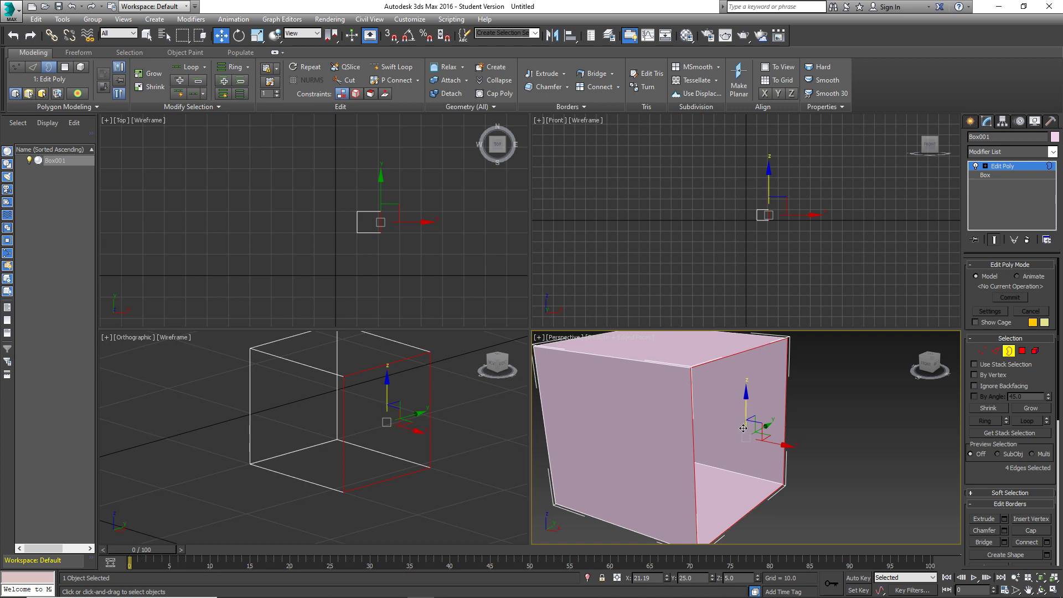
{"action": "mouse_move", "coordinate": [743, 428]}
{"action": "middle_mouse_down", "text": "alt"}
{"action": "mouse_move", "coordinate": [703, 410]}
{"action": "mouse_move", "coordinate": [723, 408]}
{"action": "mouse_move", "coordinate": [726, 420]}
{"action": "middle_mouse_up", "text": "alt"}
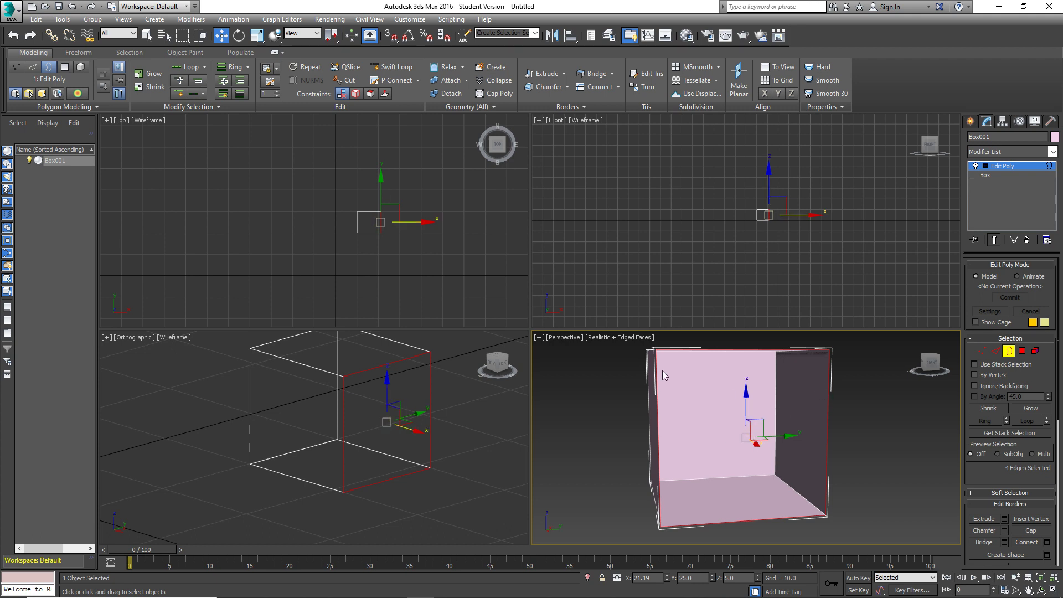
{"action": "middle_click_drag", "start_coordinate": [696, 480], "coordinate": [738, 485], "text": "alt"}
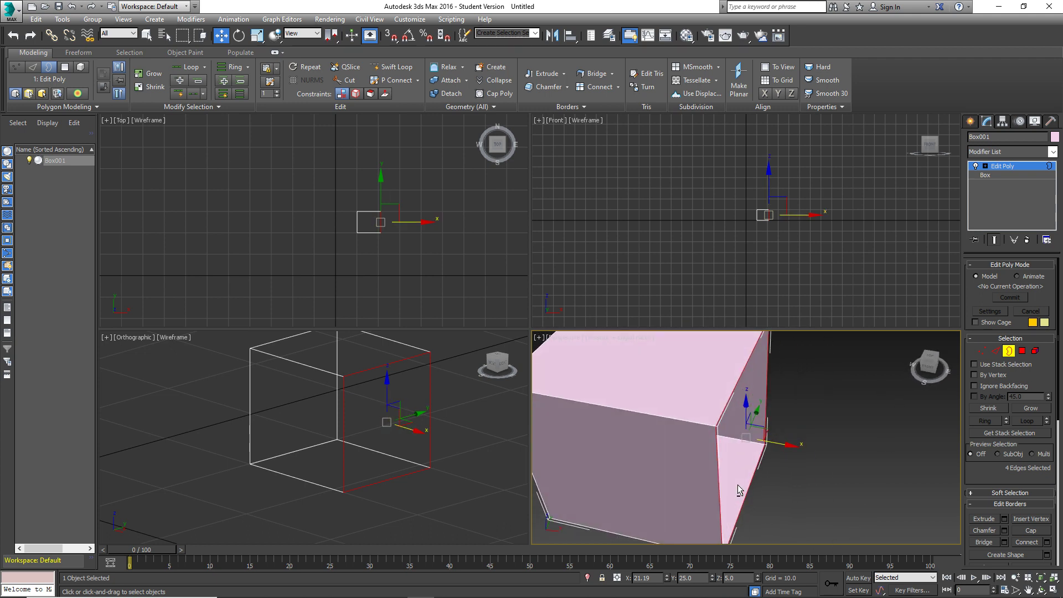
{"action": "scroll", "coordinate": [718, 401], "scroll_direction": "down", "scroll_amount": 5}
{"action": "middle_click_drag", "start_coordinate": [718, 402], "coordinate": [753, 388], "text": "alt"}
{"action": "scroll", "coordinate": [720, 415], "scroll_direction": "up", "scroll_amount": 3}
{"action": "scroll", "coordinate": [719, 415], "scroll_direction": "down", "scroll_amount": 3}
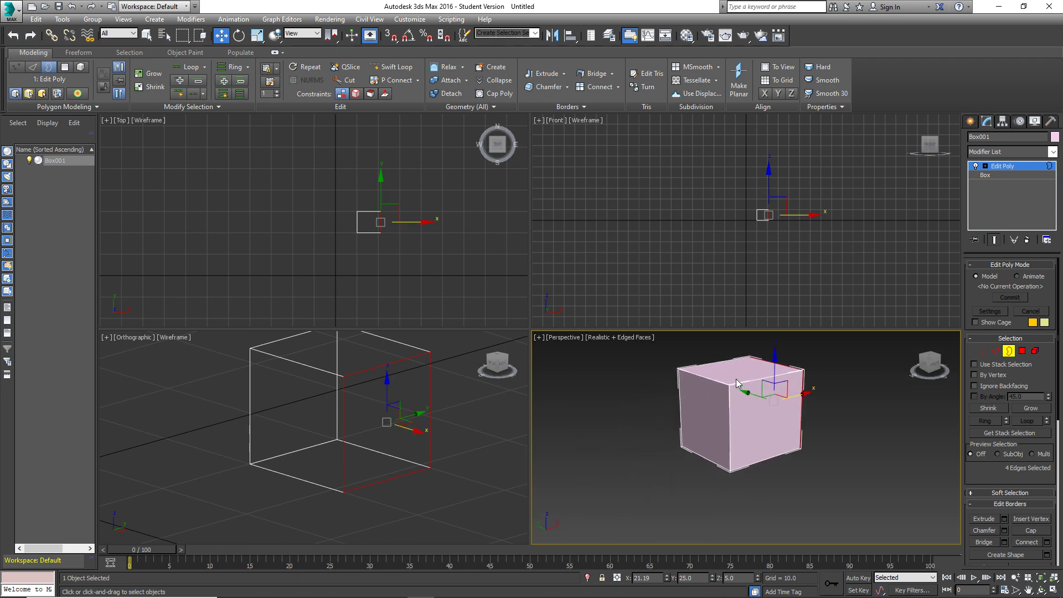
{"action": "scroll", "coordinate": [760, 399], "scroll_direction": "down", "scroll_amount": 2}
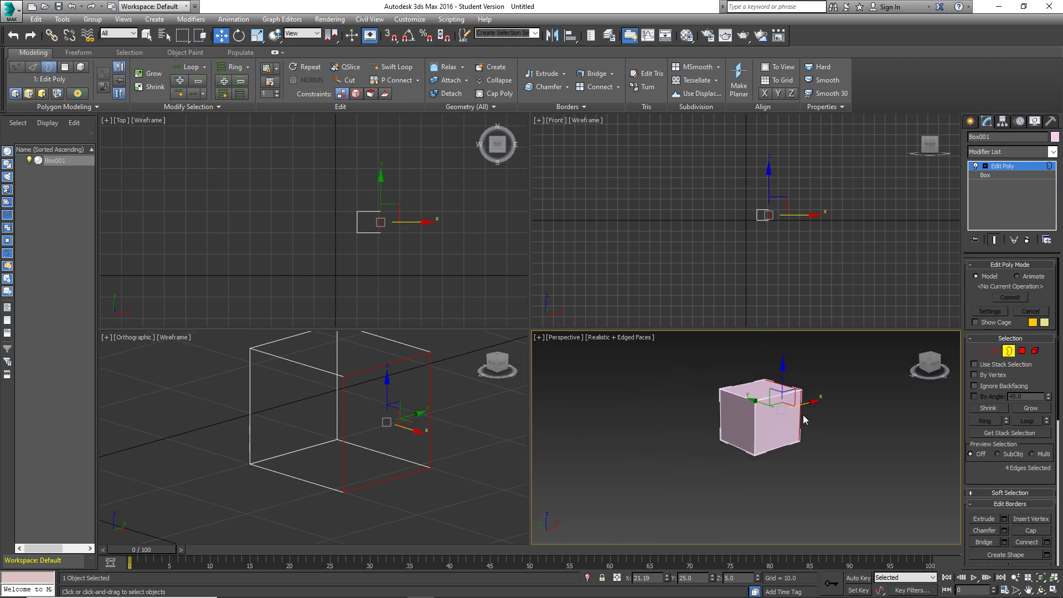
{"action": "middle_click_drag", "start_coordinate": [813, 410], "coordinate": [864, 450], "text": "alt"}
{"action": "scroll", "coordinate": [883, 461], "scroll_direction": "up", "scroll_amount": 5}
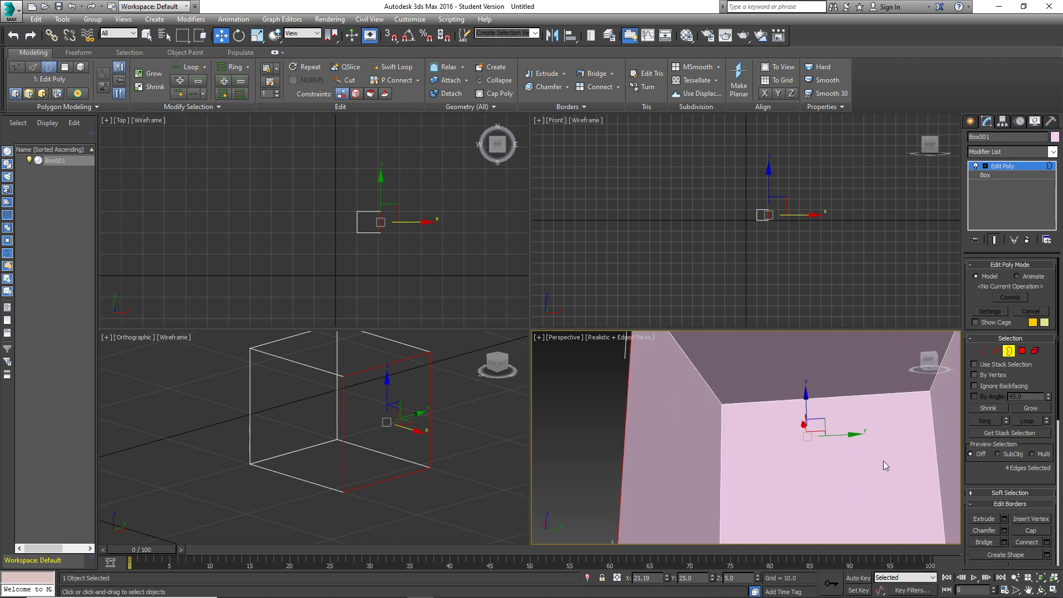
{"action": "scroll", "coordinate": [883, 461], "scroll_direction": "down", "scroll_amount": 6}
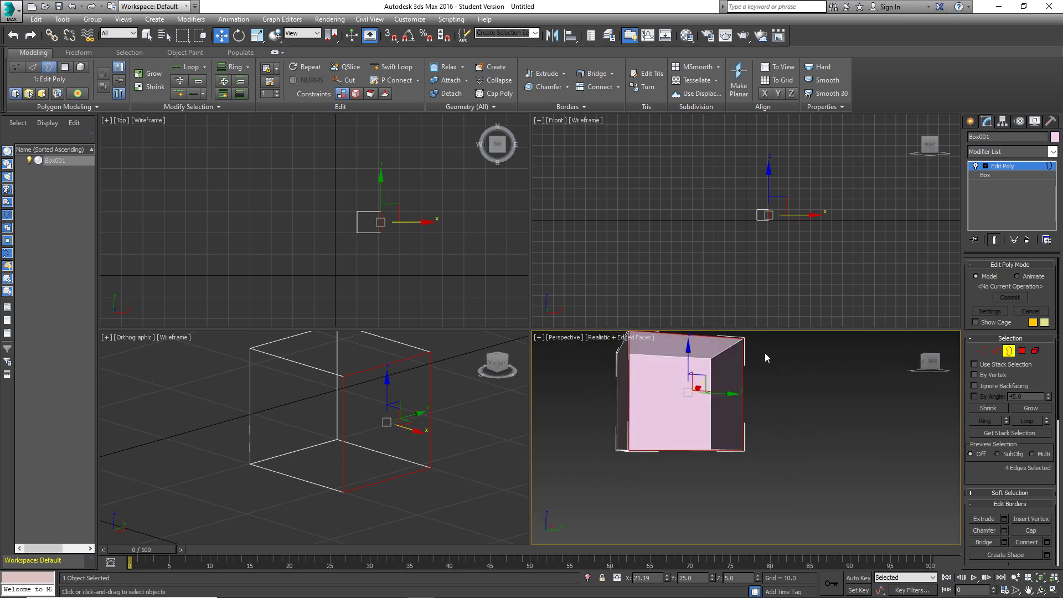
{"action": "key", "text": "z"}
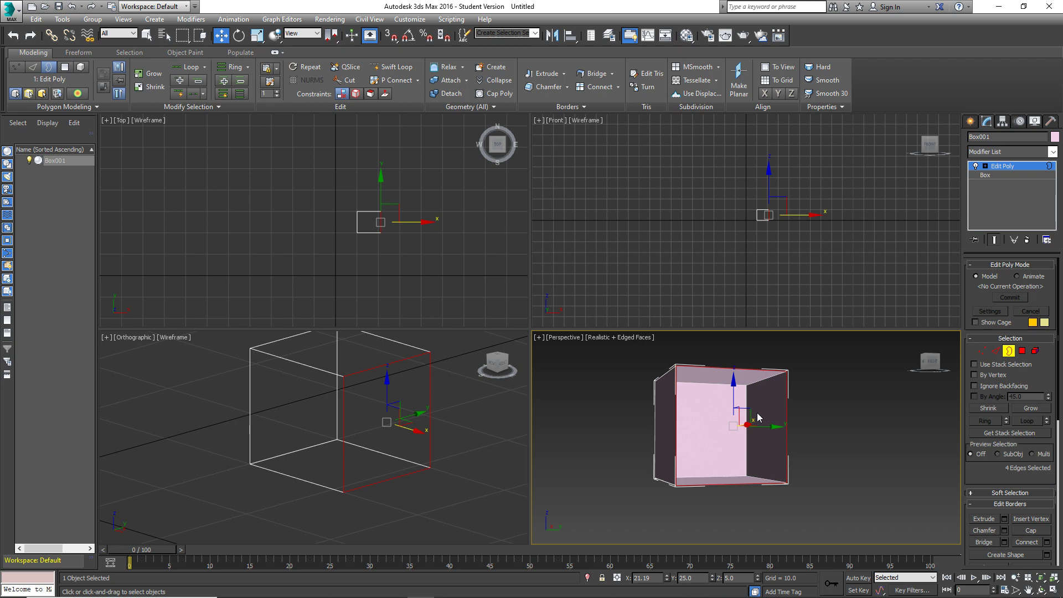
{"action": "middle_click_drag", "start_coordinate": [756, 418], "coordinate": [775, 429], "text": "alt"}
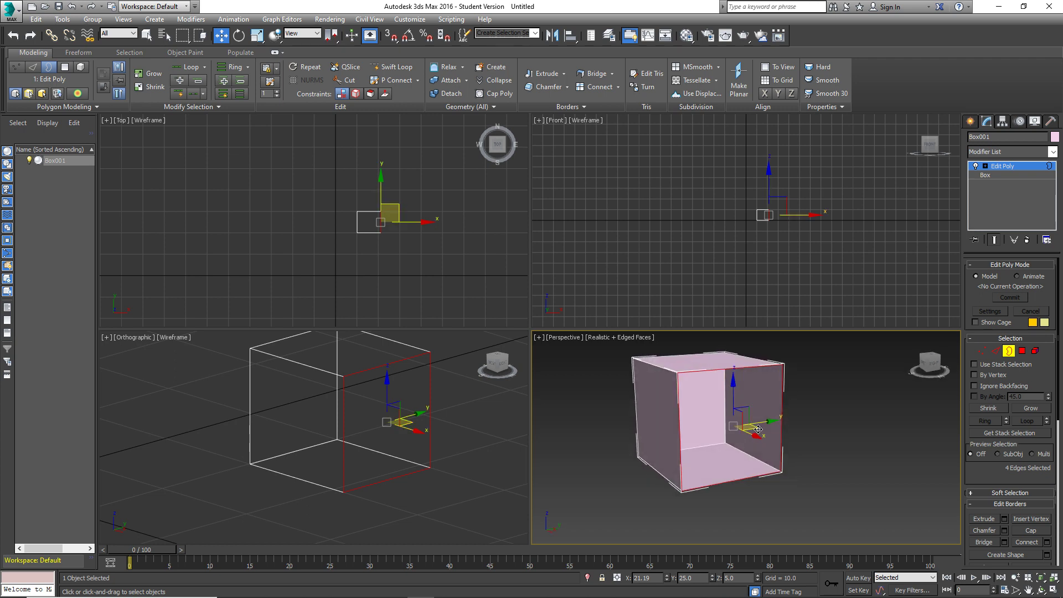
Reselect the open side's border, switch to Edge level with its four edges selected, and move them inward along X to about 20.81.
{"action": "left_click", "coordinate": [999, 351]}
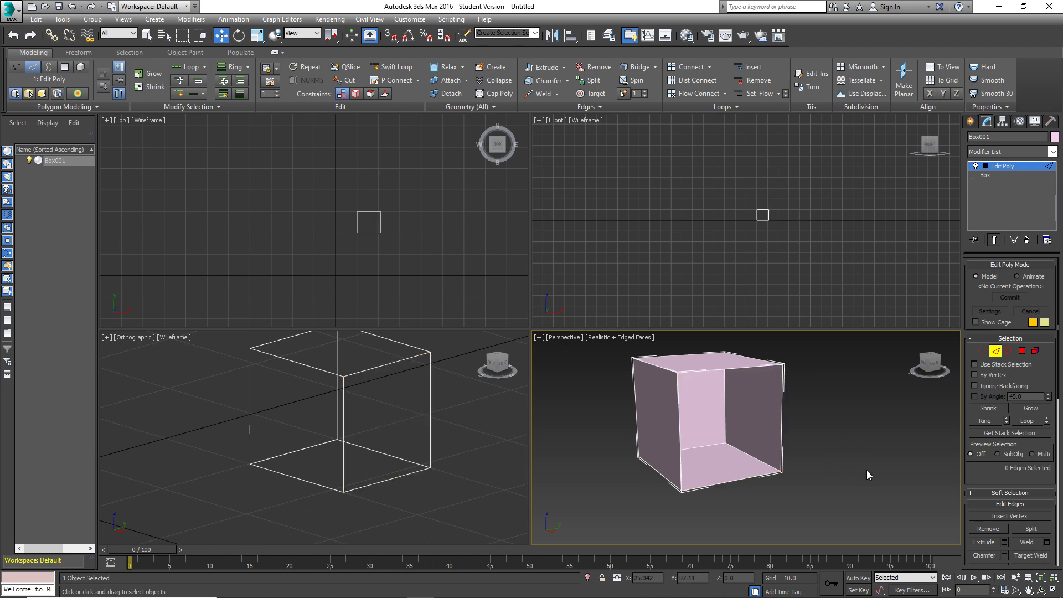
{"action": "left_click", "coordinate": [1009, 351]}
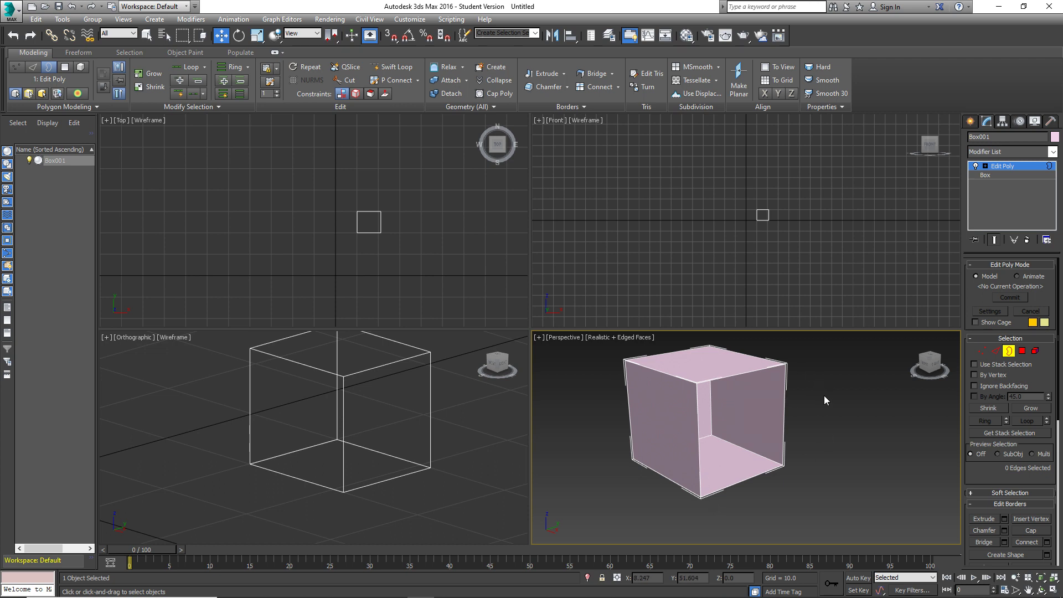
{"action": "left_click", "coordinate": [754, 371]}
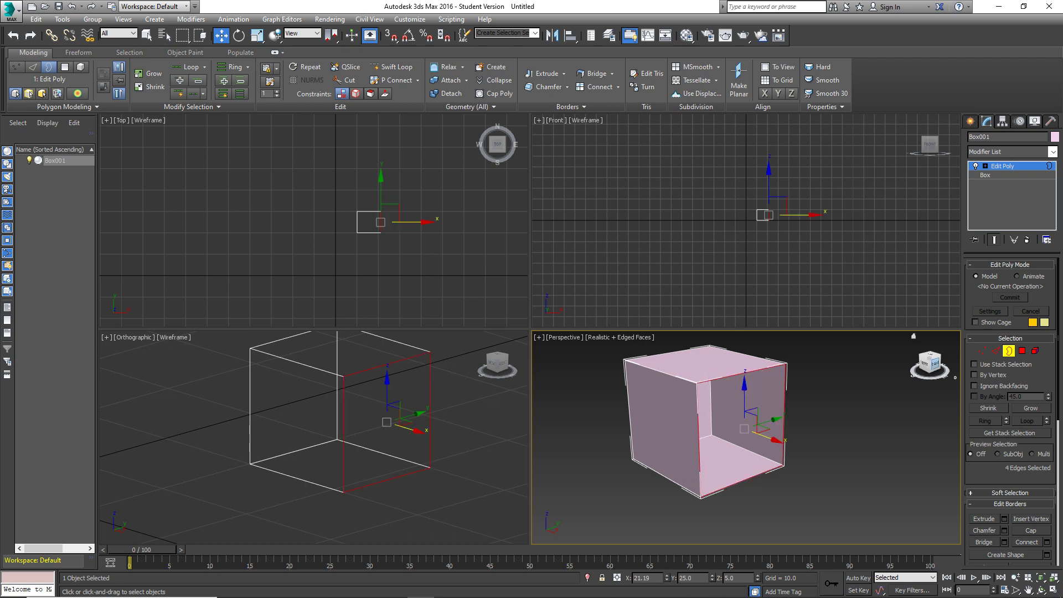
{"action": "left_click", "coordinate": [995, 351]}
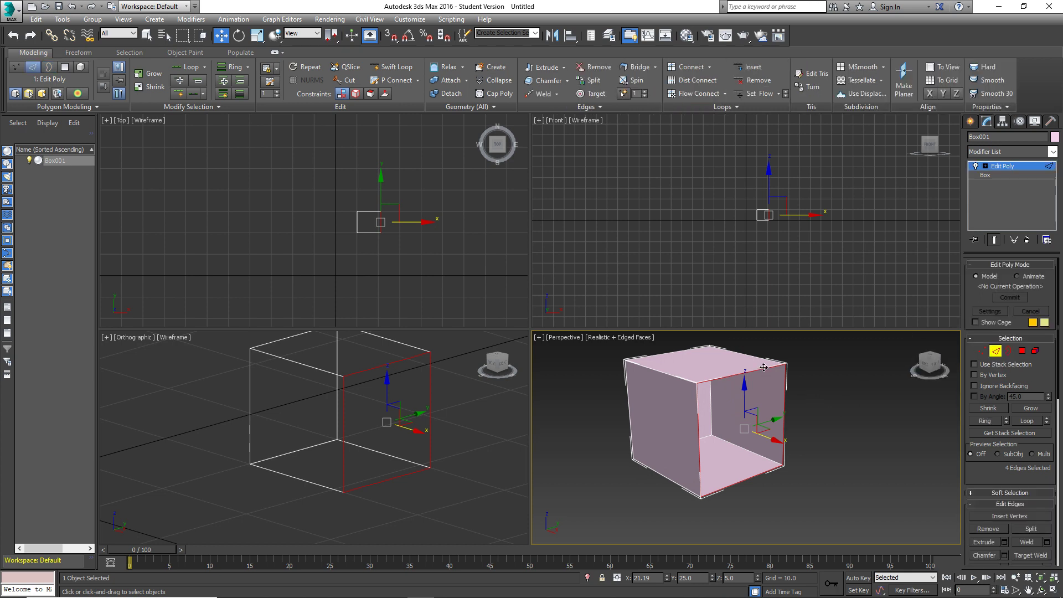
{"action": "scroll", "coordinate": [1032, 509], "scroll_direction": "down", "scroll_amount": 3}
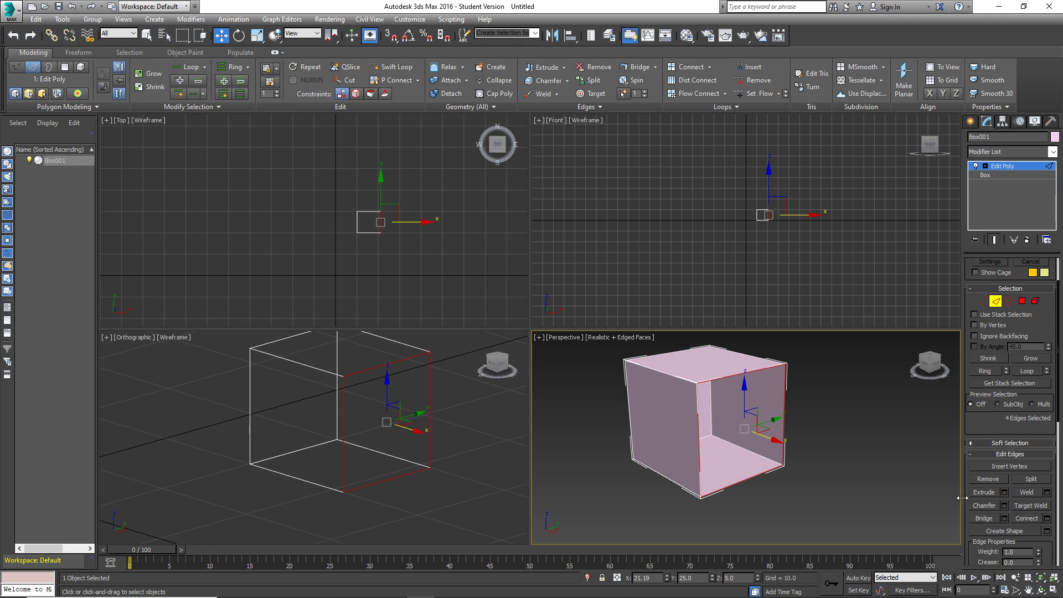
{"action": "left_click_drag", "start_coordinate": [769, 440], "coordinate": [766, 439]}
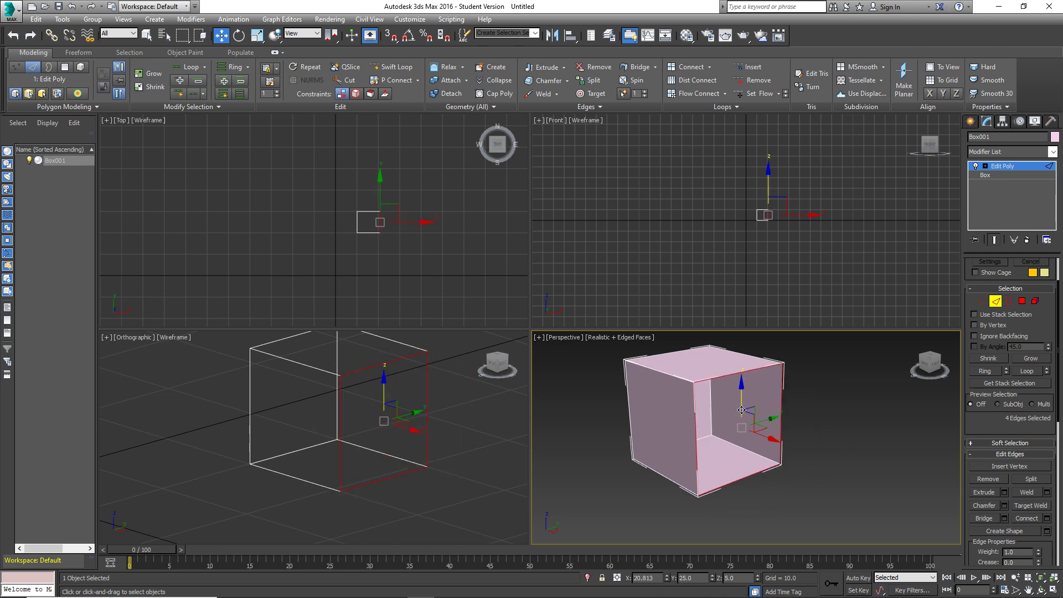
Scale the four edges of the open side up in the YZ plane, and slightly down in the XZ plane.
{"action": "left_click", "coordinate": [258, 36]}
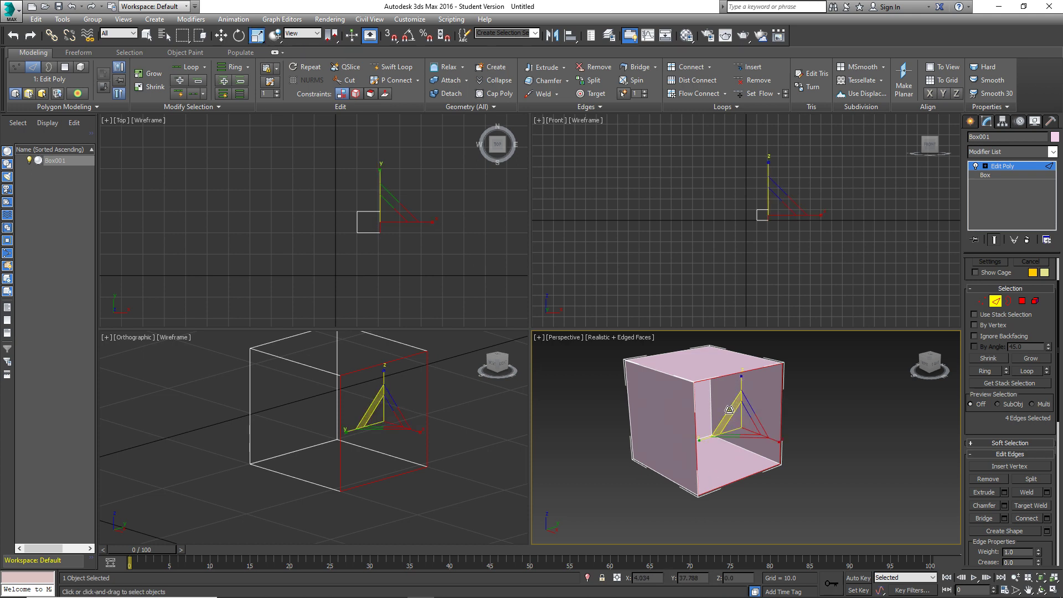
{"action": "left_click_drag", "start_coordinate": [730, 411], "coordinate": [773, 454]}
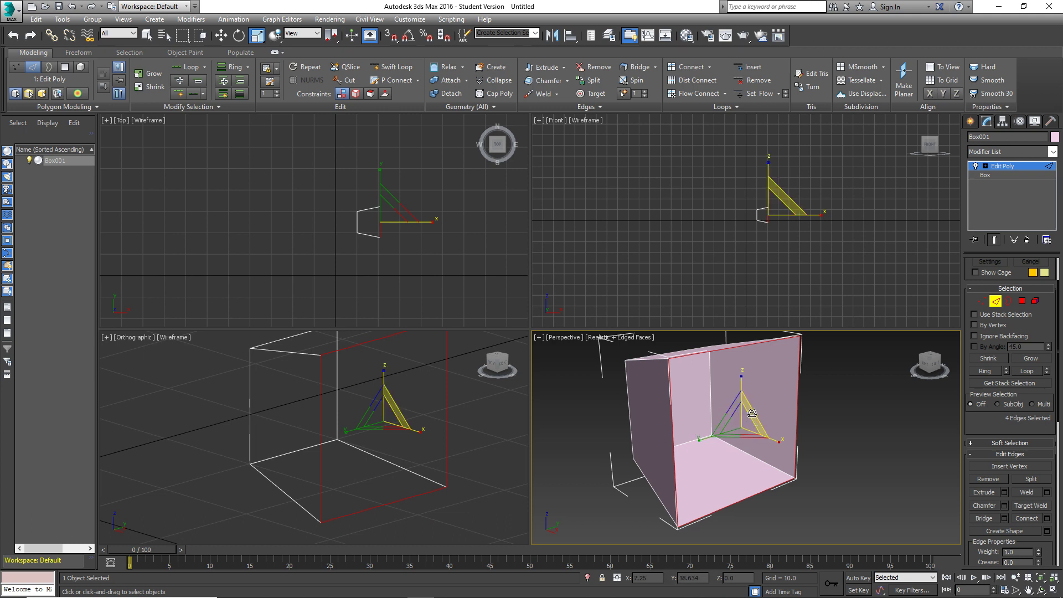
{"action": "left_click_drag", "start_coordinate": [751, 411], "coordinate": [767, 498]}
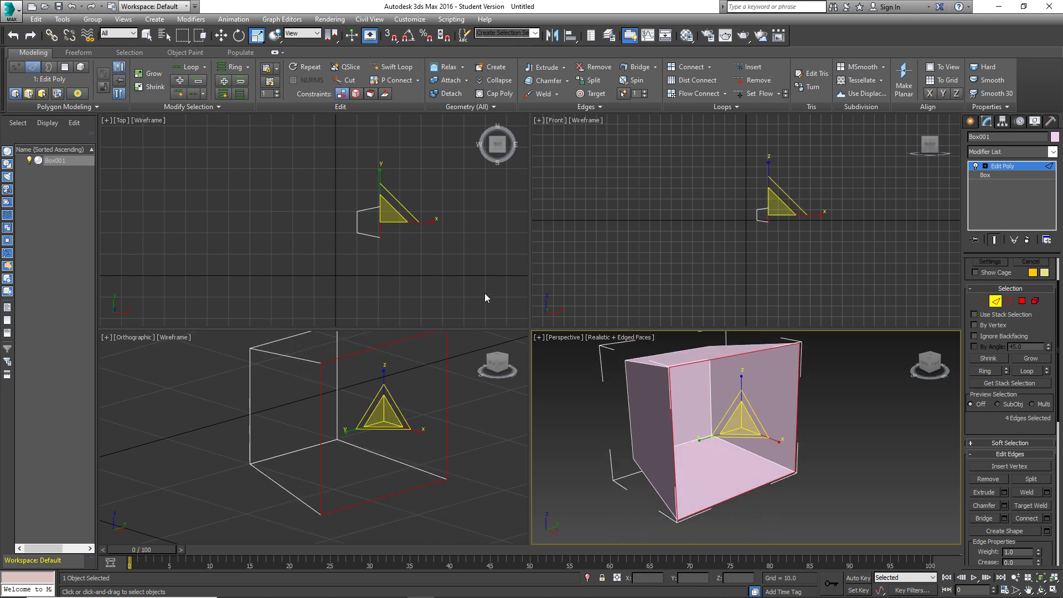
{"action": "scroll", "coordinate": [333, 277], "scroll_direction": "up", "scroll_amount": 7}
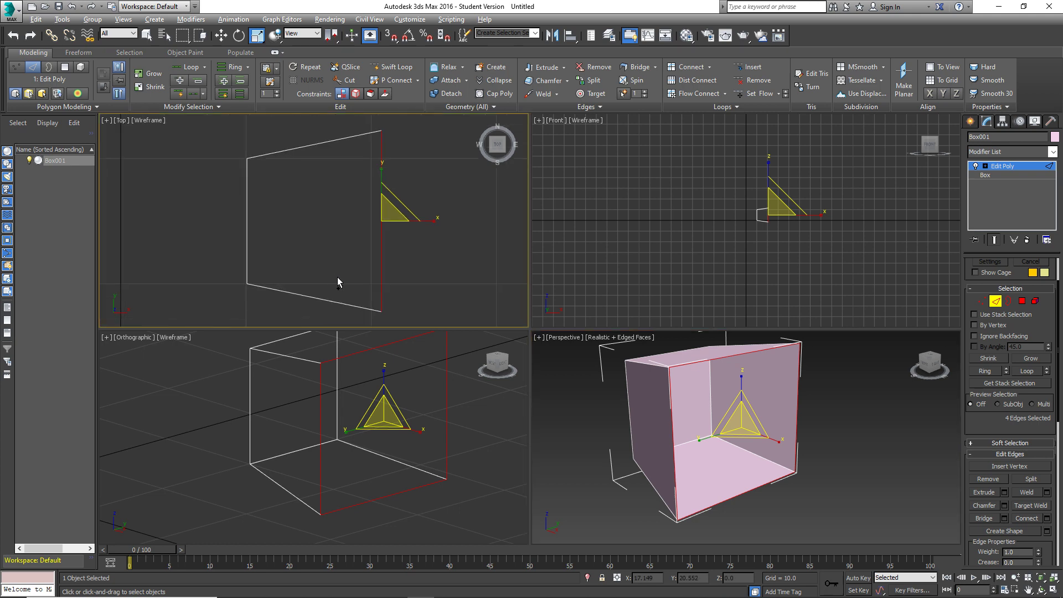
{"action": "middle_click_drag", "start_coordinate": [412, 267], "coordinate": [341, 242]}
{"action": "middle_click_drag", "start_coordinate": [676, 405], "coordinate": [666, 404]}
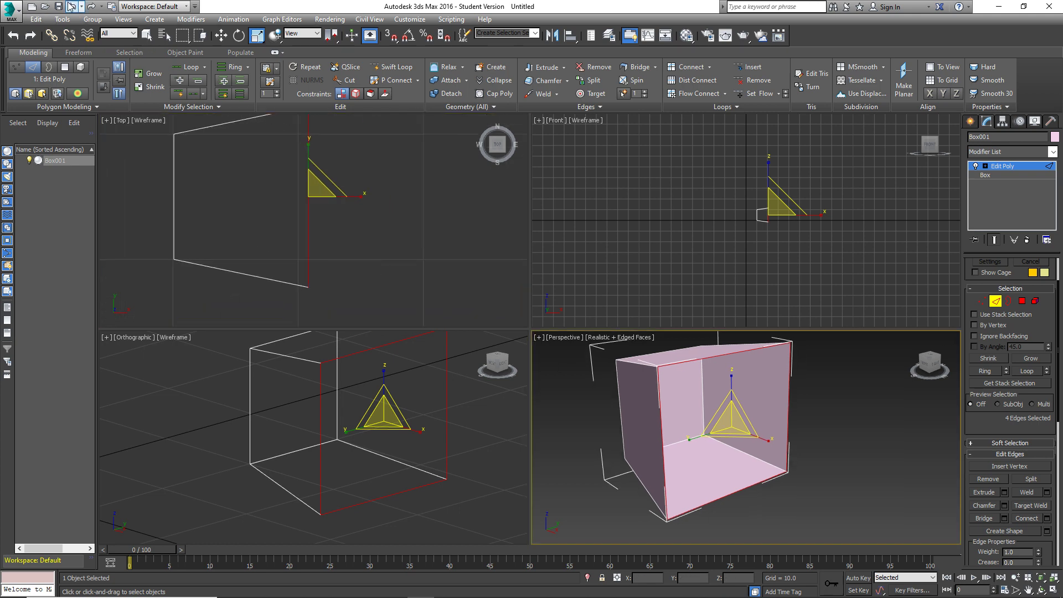
Undo the two scalings of the open side's four edges.
{"action": "left_click", "coordinate": [72, 7]}
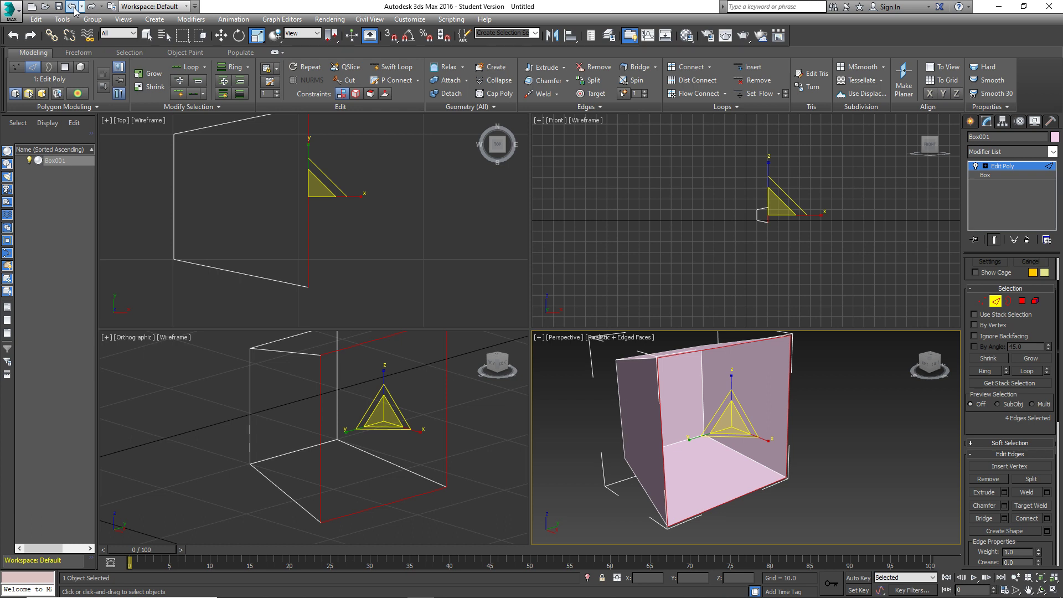
{"action": "left_click", "coordinate": [72, 7]}
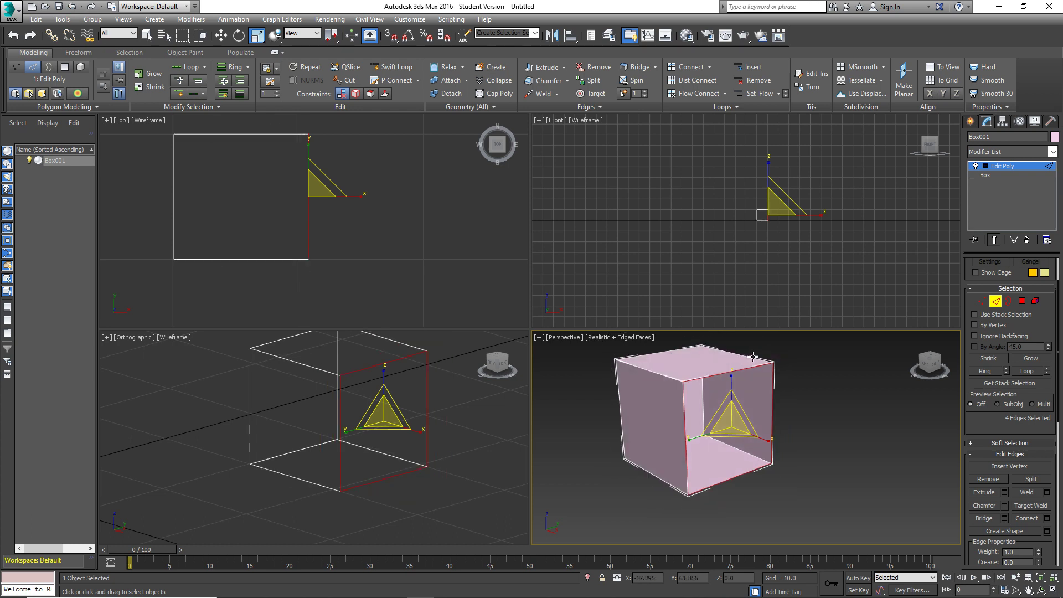
Select individual box faces one after another at Polygon level, and select the whole open box at Element level.
{"action": "left_click", "coordinate": [1022, 301]}
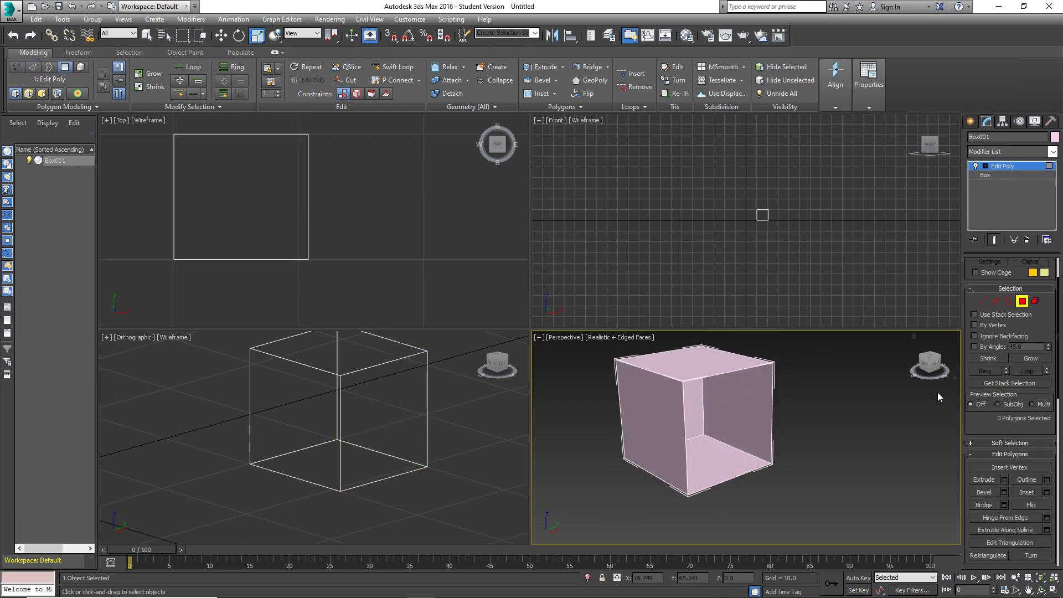
{"action": "left_click", "coordinate": [658, 422]}
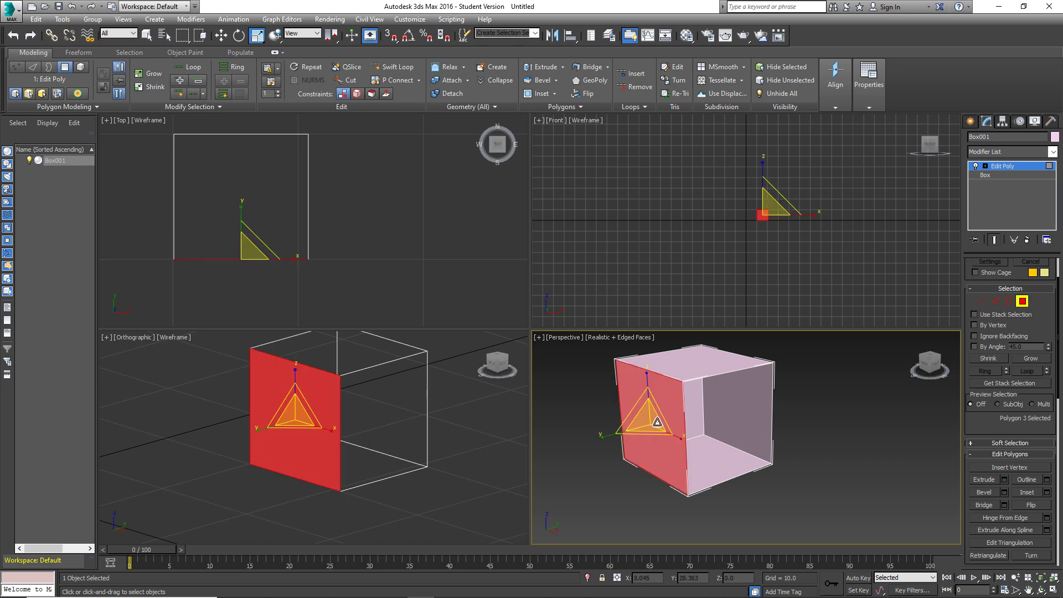
{"action": "left_click", "coordinate": [685, 374]}
{"action": "left_click", "coordinate": [756, 406]}
{"action": "left_click", "coordinate": [730, 451]}
{"action": "left_click", "coordinate": [664, 411]}
{"action": "left_click", "coordinate": [685, 362]}
{"action": "left_click", "coordinate": [743, 413]}
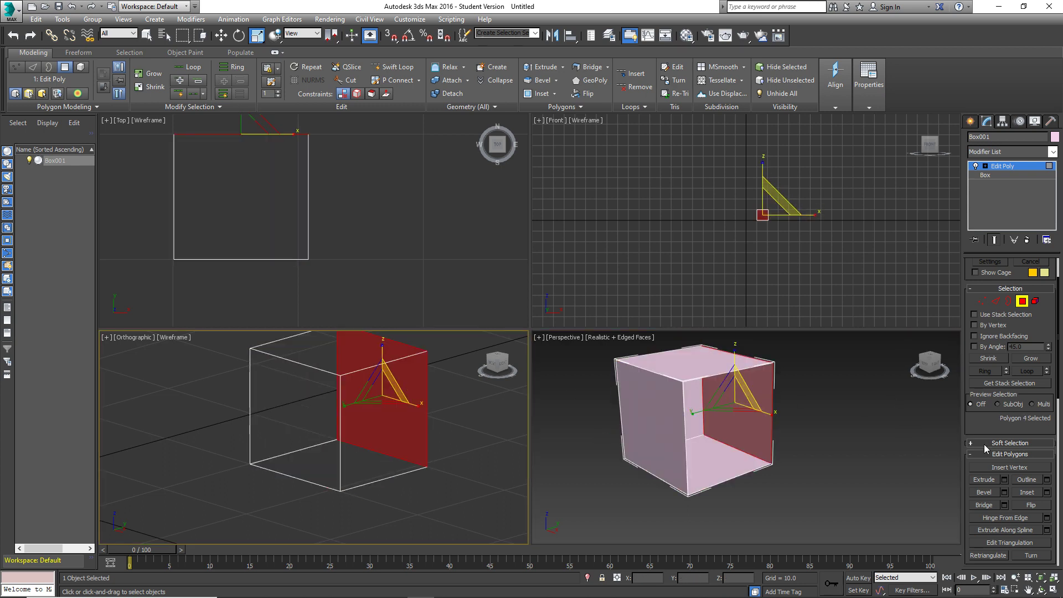
{"action": "left_click", "coordinate": [1036, 300]}
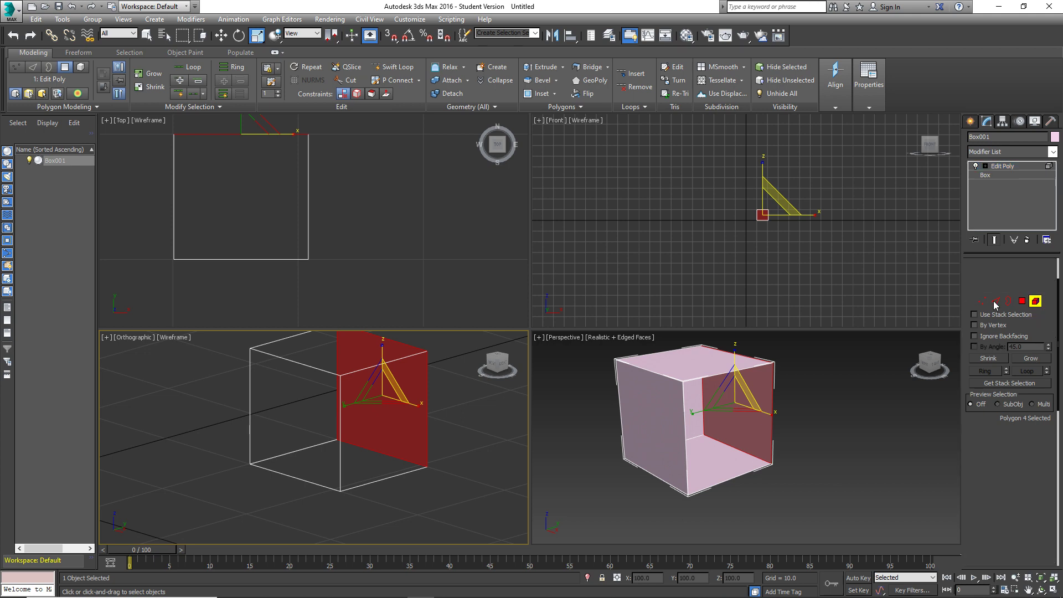
{"action": "left_click", "coordinate": [720, 388]}
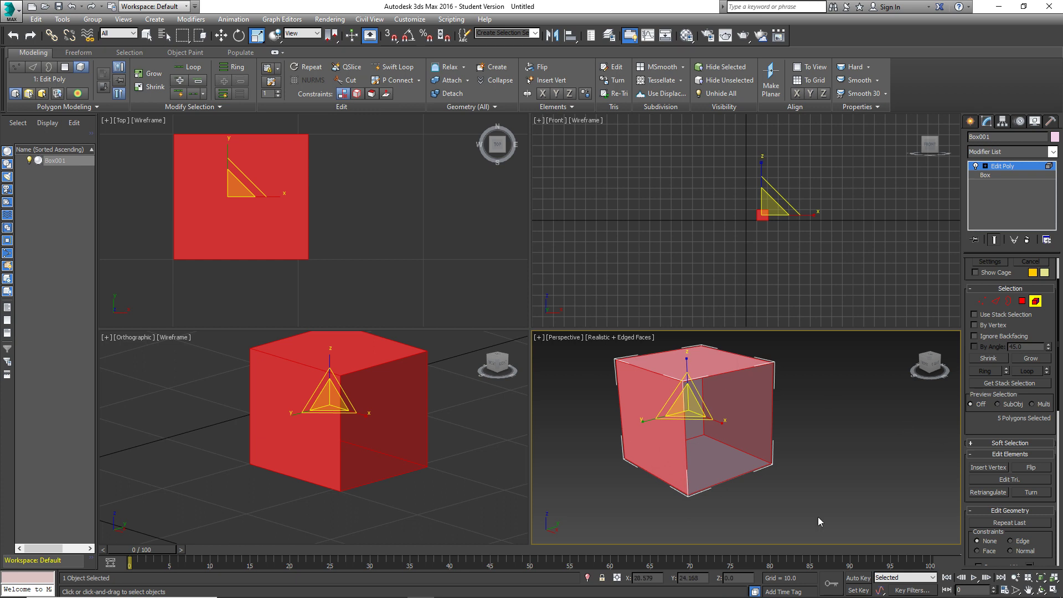
Cap the border around the box's open +X side and clear the selection.
{"action": "left_click", "coordinate": [1009, 302]}
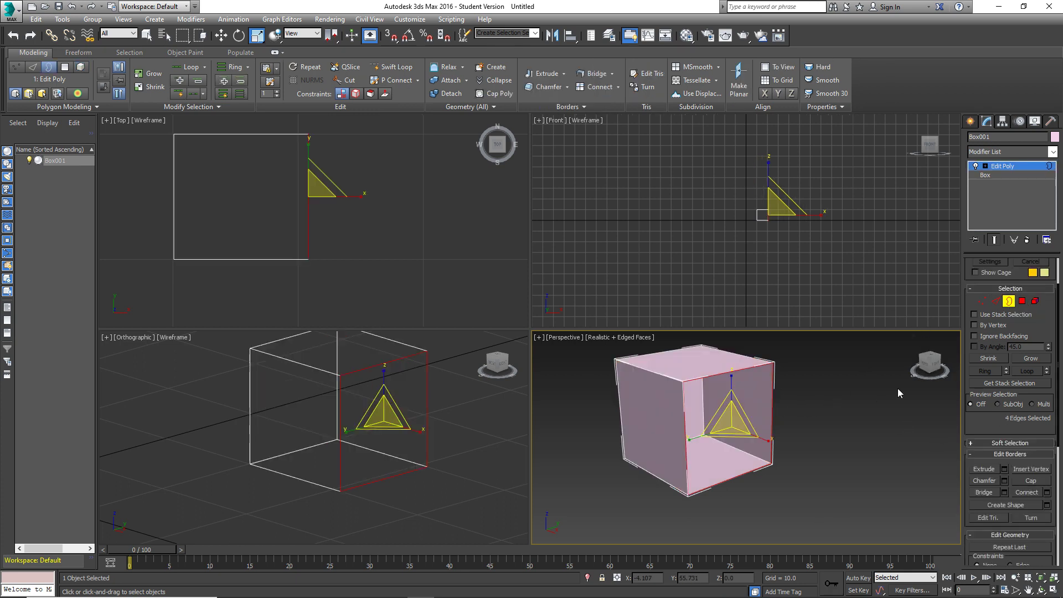
{"action": "left_click", "coordinate": [1030, 482]}
{"action": "left_click", "coordinate": [846, 414]}
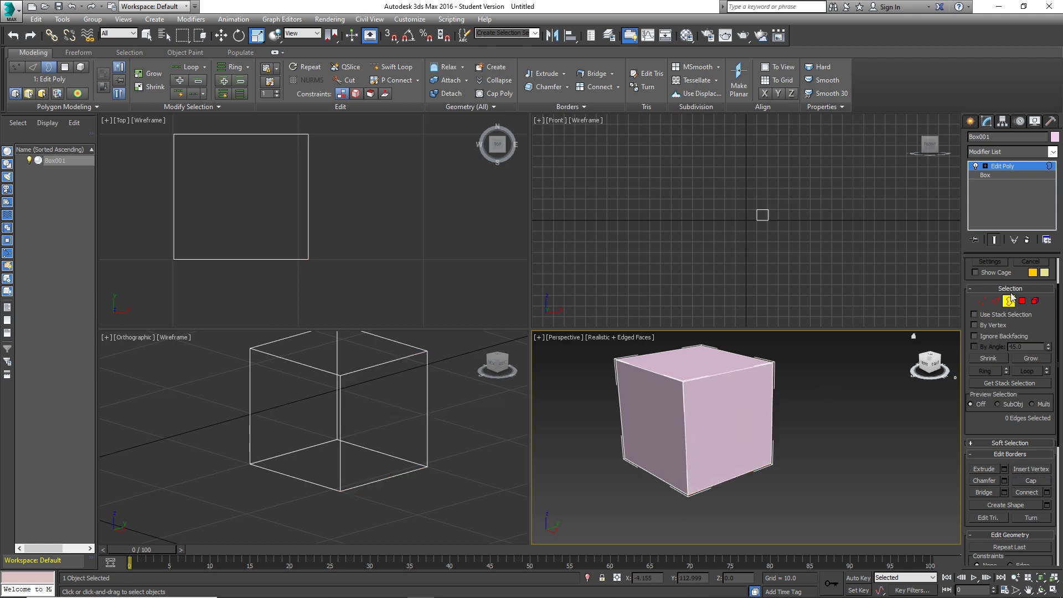
Select the whole capped box at Element level and scale it down uniformly to about 25%.
{"action": "left_click", "coordinate": [1035, 300]}
{"action": "key", "text": "ctrl+a"}
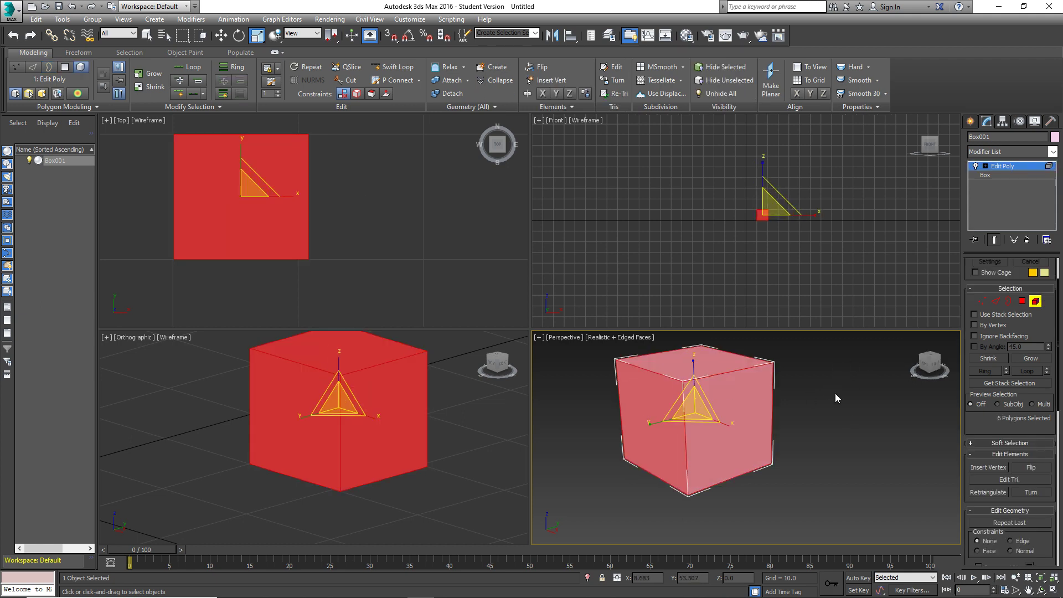
{"action": "left_click", "coordinate": [836, 393]}
{"action": "left_click", "coordinate": [690, 368]}
{"action": "left_click_drag", "start_coordinate": [678, 423], "coordinate": [652, 475]}
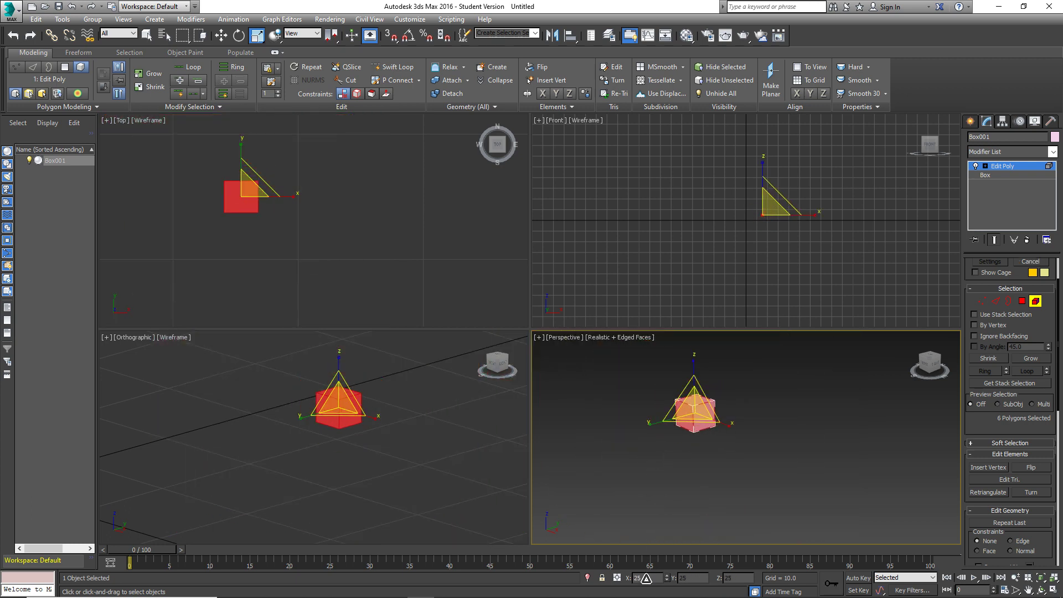
Reselect the entire small box and scale all its faces up slightly at Polygon level.
{"action": "left_click", "coordinate": [743, 448]}
{"action": "left_click_drag", "start_coordinate": [770, 504], "coordinate": [560, 374]}
{"action": "left_click", "coordinate": [1022, 301]}
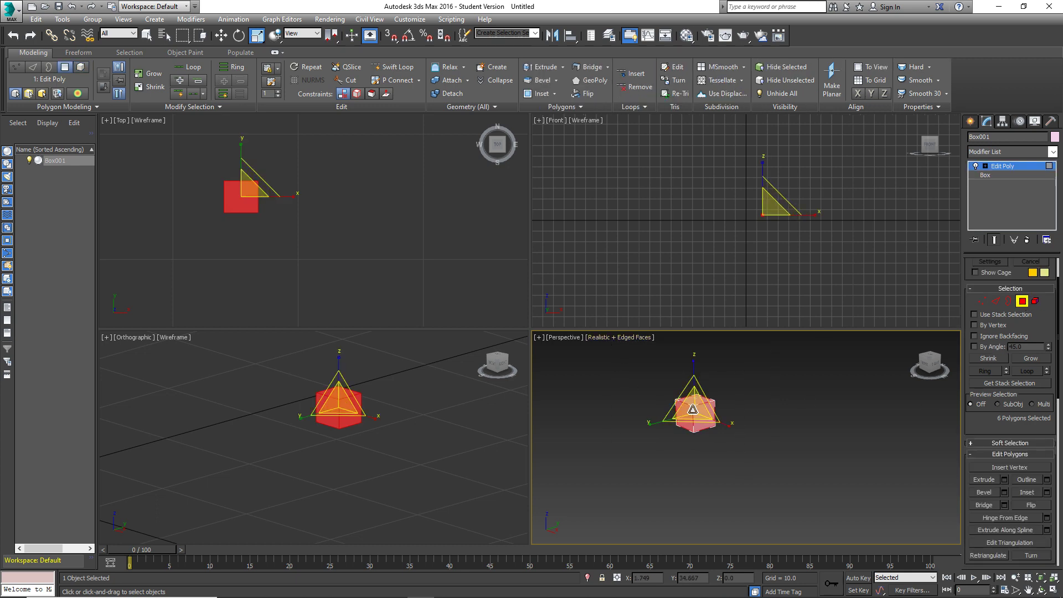
{"action": "mouse_move", "coordinate": [695, 411]}
{"action": "left_mouse_down"}
{"action": "mouse_move", "coordinate": [696, 421]}
{"action": "mouse_move", "coordinate": [700, 401]}
{"action": "left_mouse_up"}
Scale all of the box's vertices up uniformly at Vertex level and clear the selection.
{"action": "left_click", "coordinate": [982, 300]}
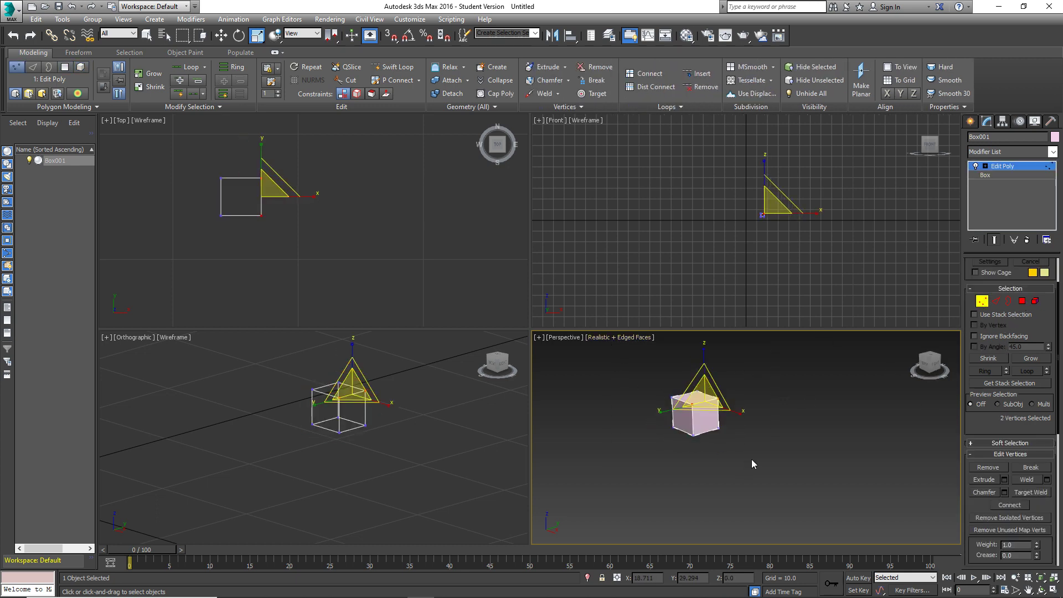
{"action": "left_click_drag", "start_coordinate": [693, 408], "coordinate": [709, 360]}
{"action": "left_click", "coordinate": [927, 417]}
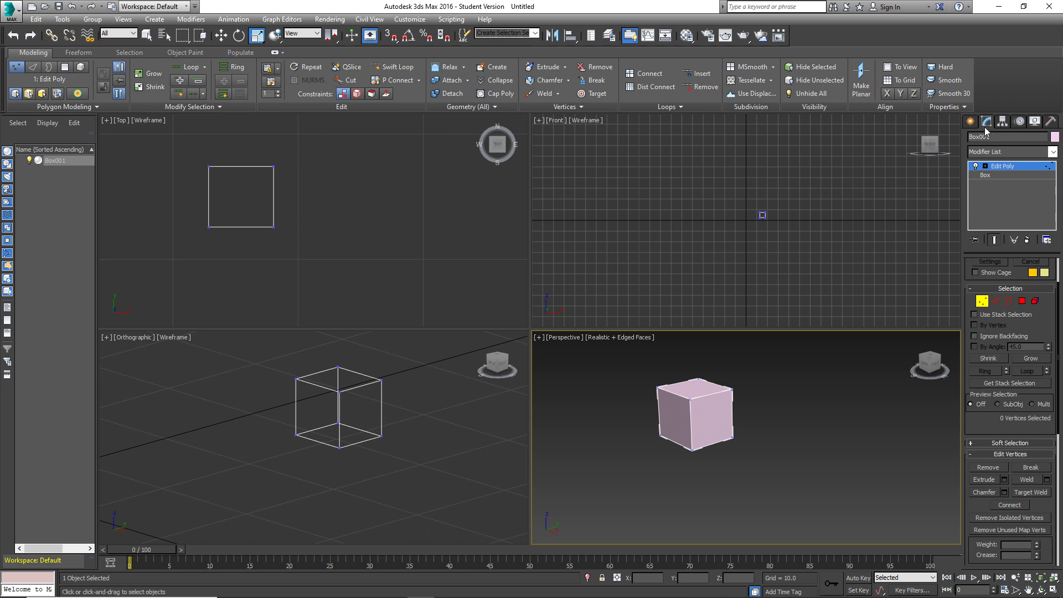
Look through the Hierarchy, Motion, Display and Utilities options for the box, and return to the Hierarchy pivot settings.
{"action": "left_click", "coordinate": [1003, 122]}
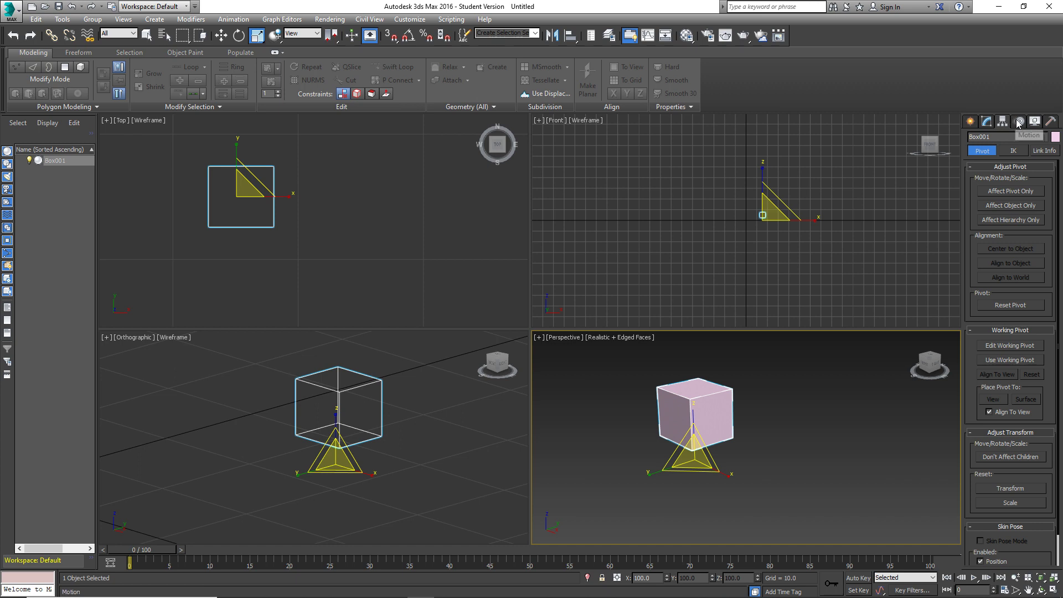
{"action": "left_click", "coordinate": [1019, 121]}
{"action": "left_click", "coordinate": [1034, 122]}
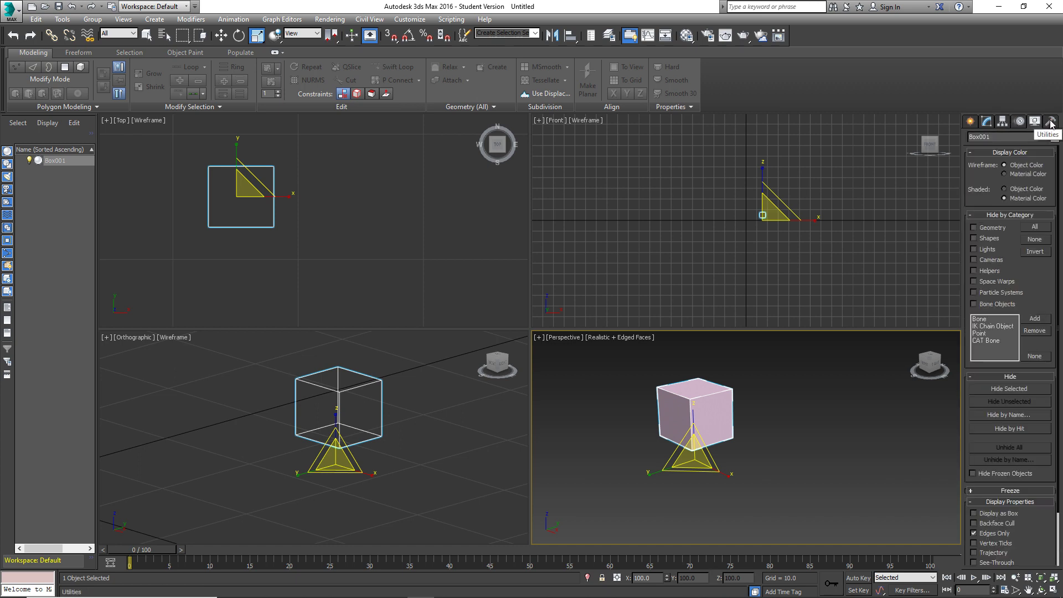
{"action": "left_click", "coordinate": [1051, 121]}
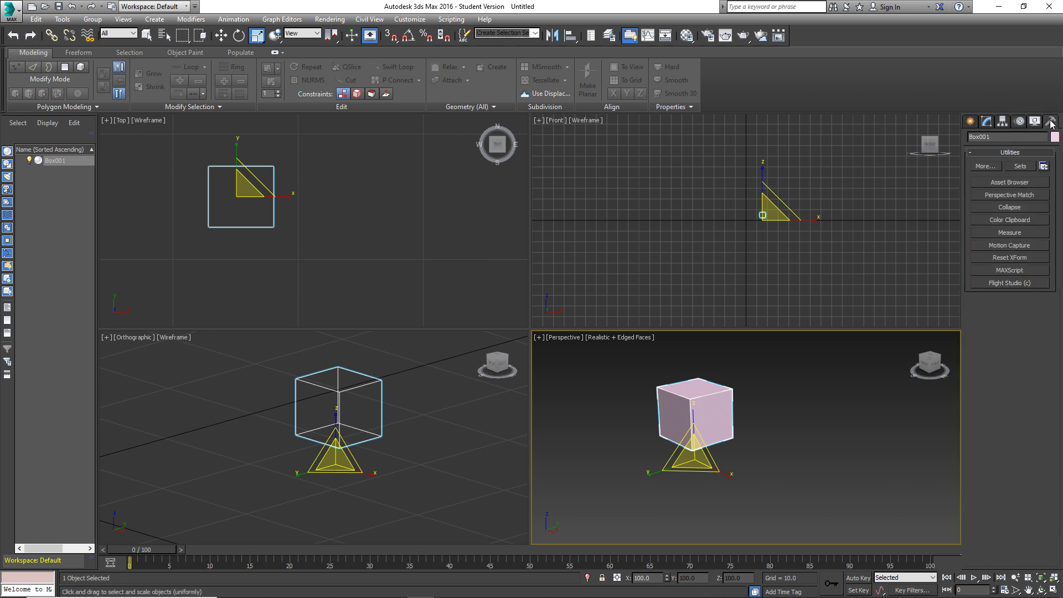
{"action": "left_click", "coordinate": [1004, 120]}
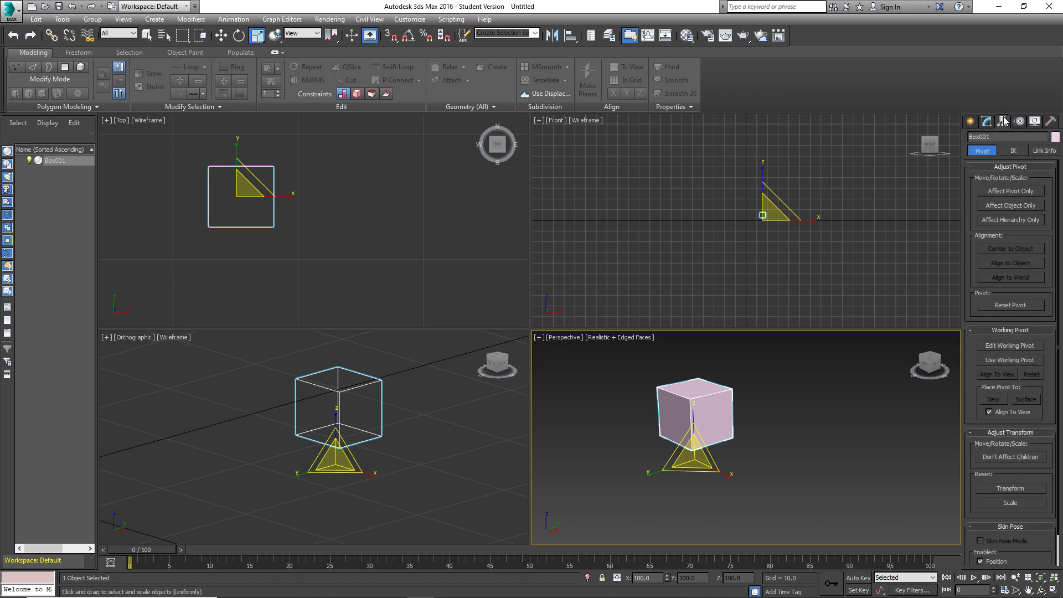